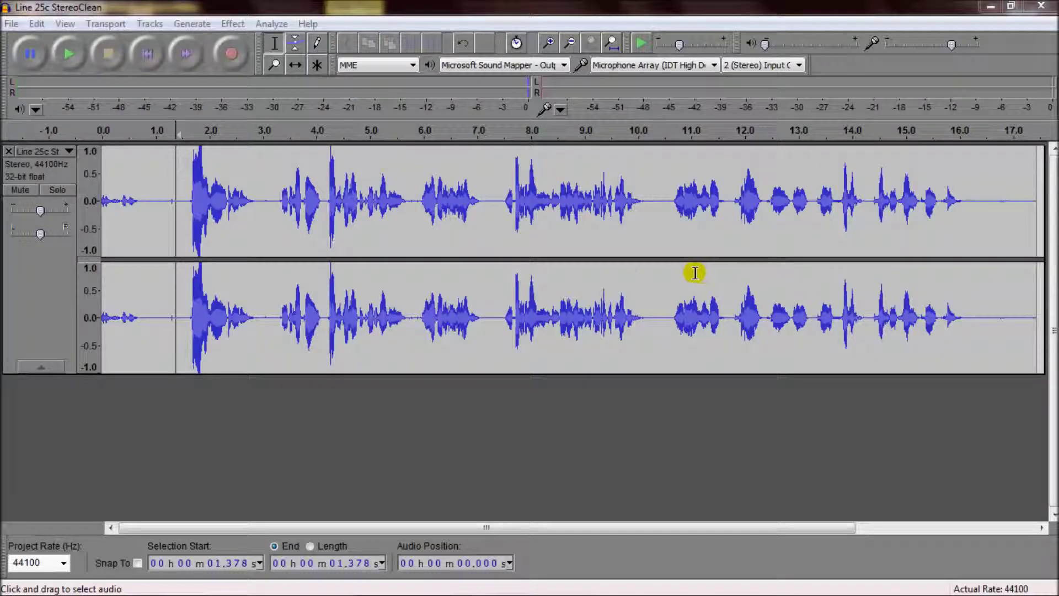
- With the Selection Tool, try cursor spots along the line, then select 1.088–5.949 s
{"action": "left_click", "coordinate": [276, 46]}
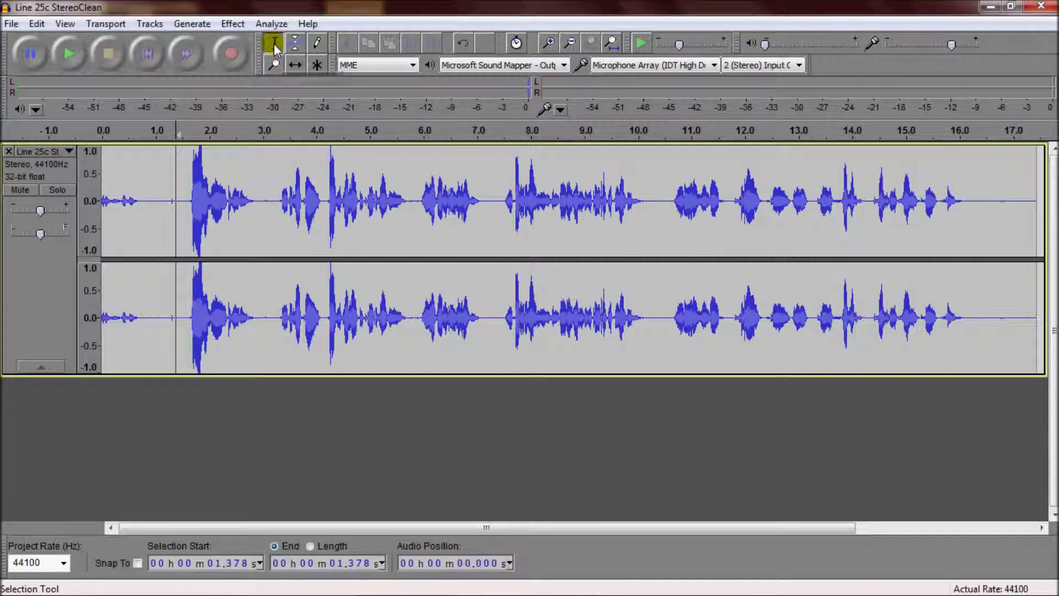
{"action": "left_click", "coordinate": [157, 199]}
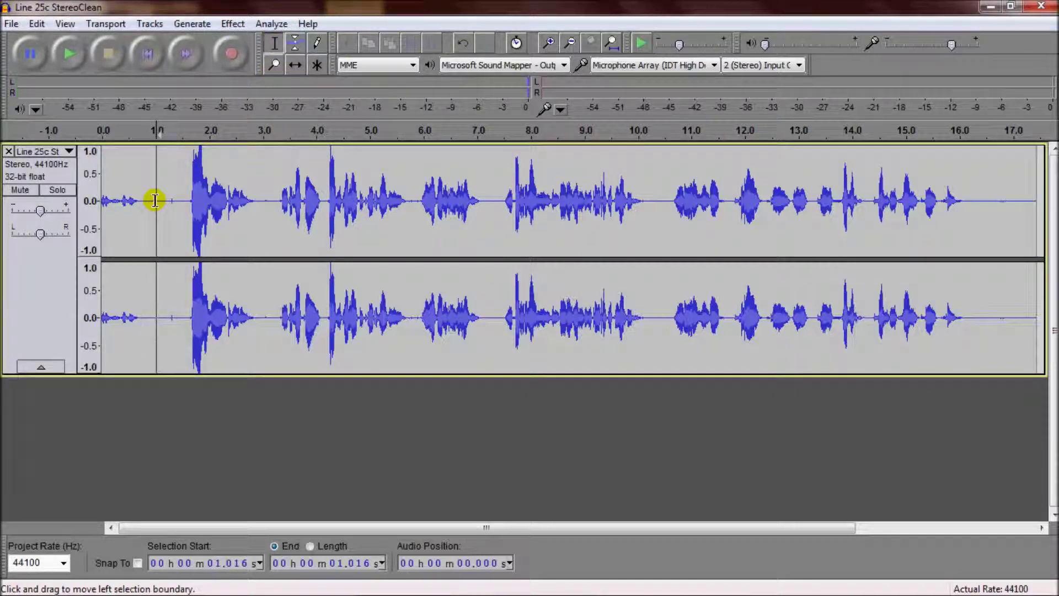
{"action": "left_click", "coordinate": [498, 201]}
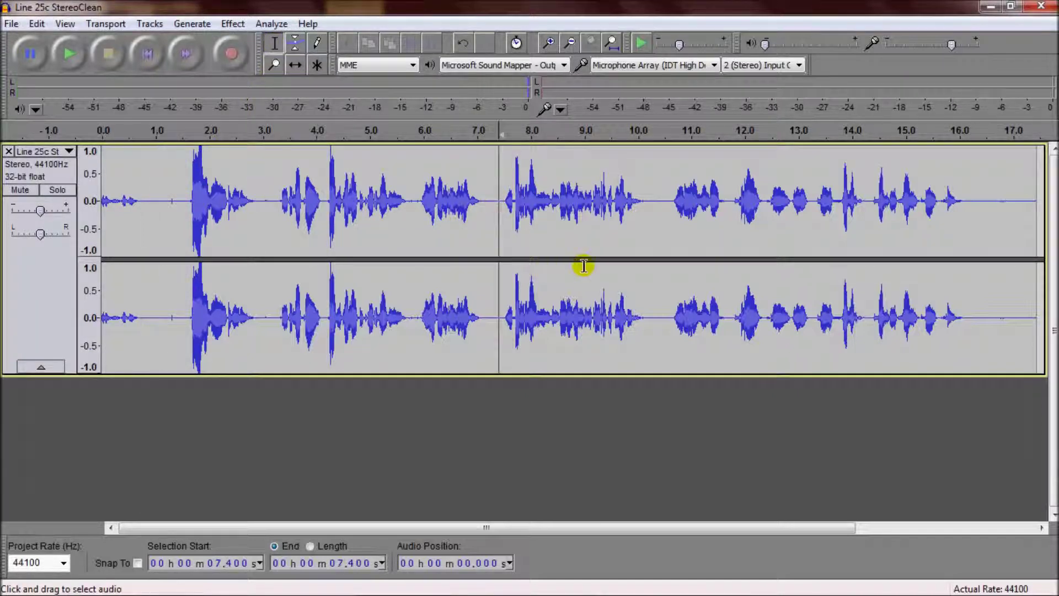
{"action": "left_click", "coordinate": [668, 199]}
{"action": "left_click", "coordinate": [868, 200]}
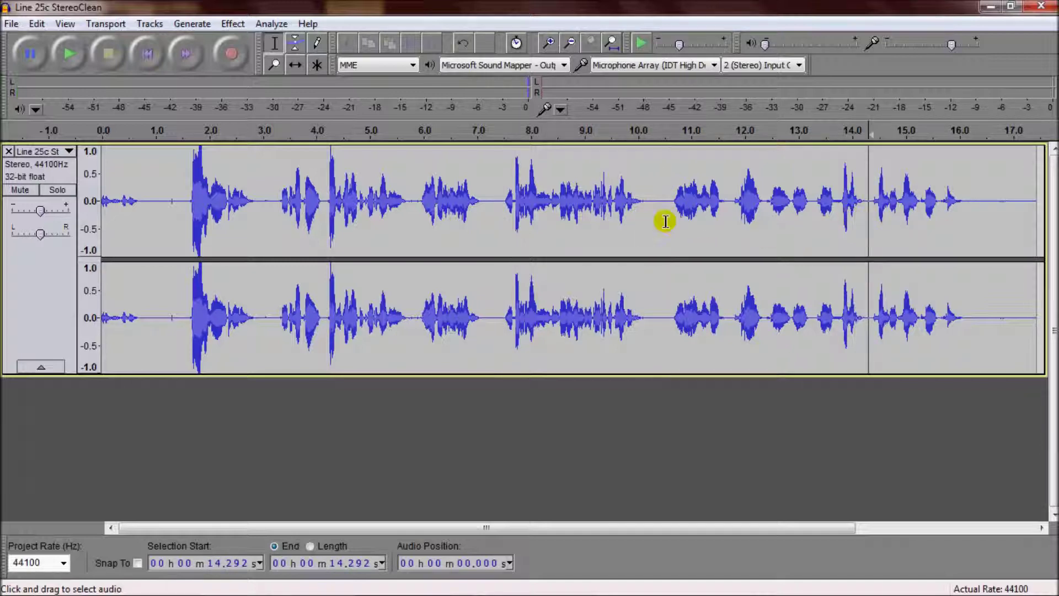
{"action": "left_click", "coordinate": [496, 201]}
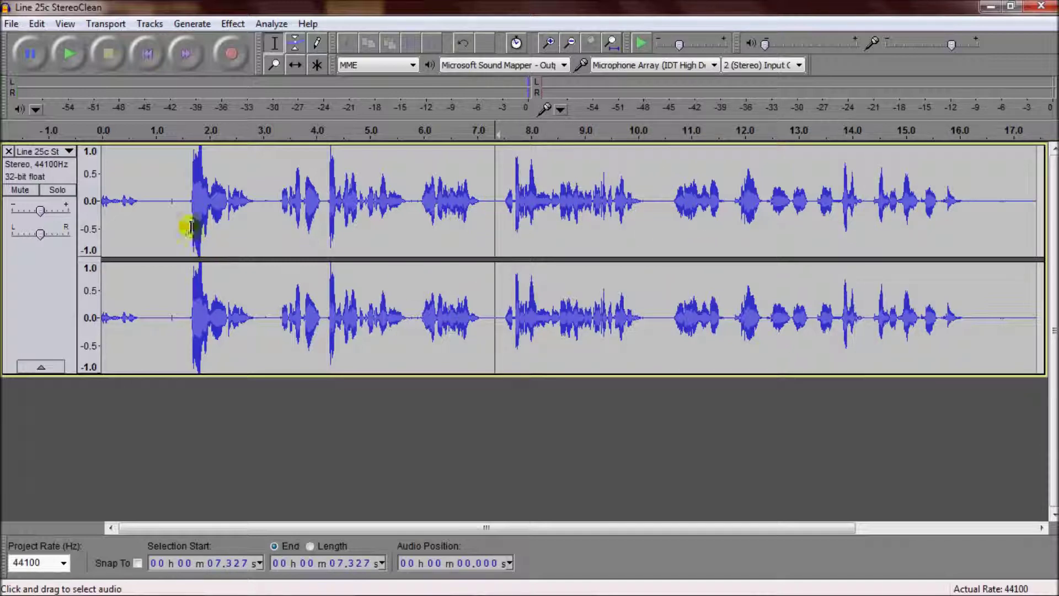
{"action": "left_click", "coordinate": [160, 200]}
{"action": "left_click_drag", "start_coordinate": [160, 200], "coordinate": [411, 276]}
- Try phrase selections between about 5.5 and 14 s, ending at roughly 5.528–10.27 s
{"action": "left_click_drag", "start_coordinate": [494, 201], "coordinate": [661, 202]}
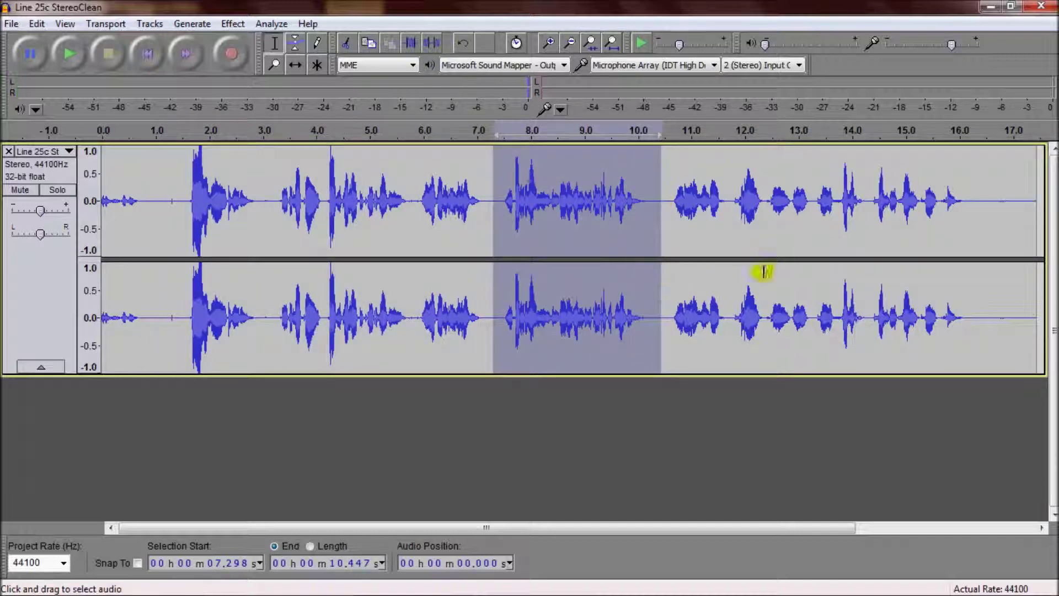
{"action": "left_click", "coordinate": [816, 203]}
{"action": "left_click_drag", "start_coordinate": [816, 203], "coordinate": [866, 199]}
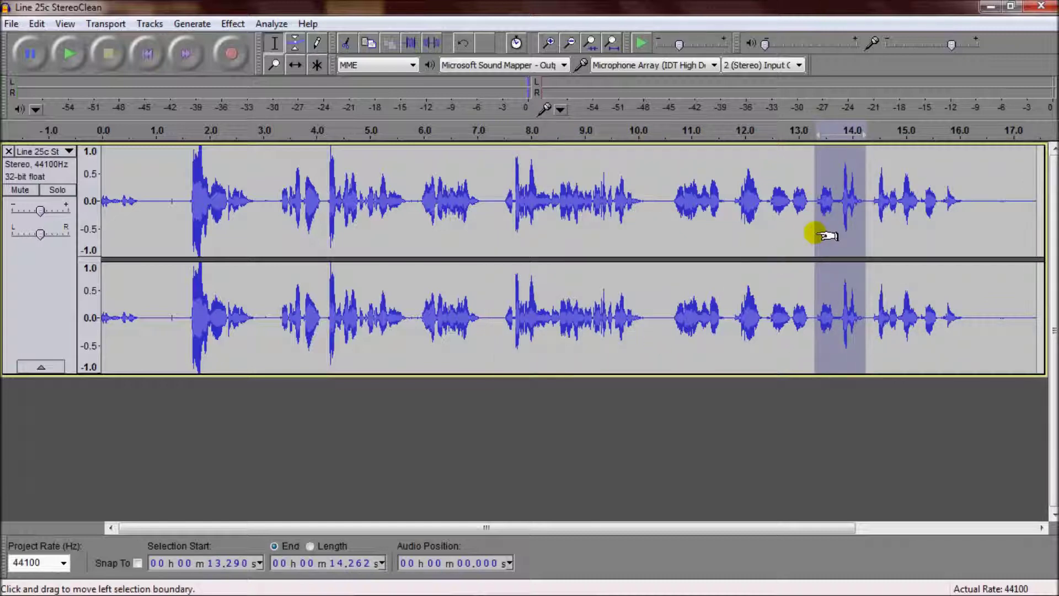
{"action": "left_click_drag", "start_coordinate": [815, 232], "coordinate": [684, 277]}
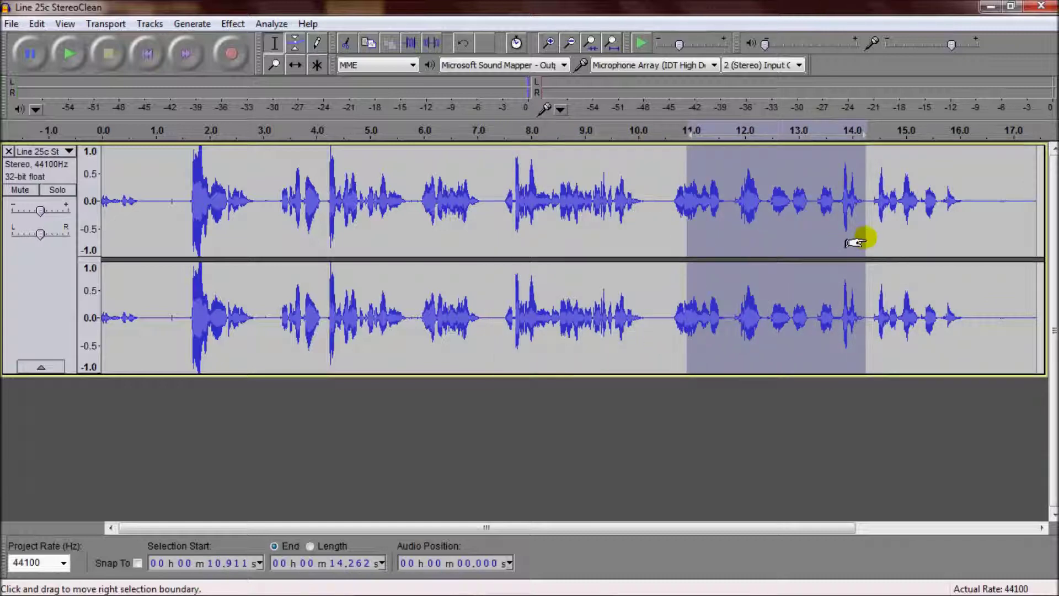
{"action": "left_click_drag", "start_coordinate": [862, 236], "coordinate": [754, 238]}
{"action": "left_click_drag", "start_coordinate": [686, 236], "coordinate": [506, 236]}
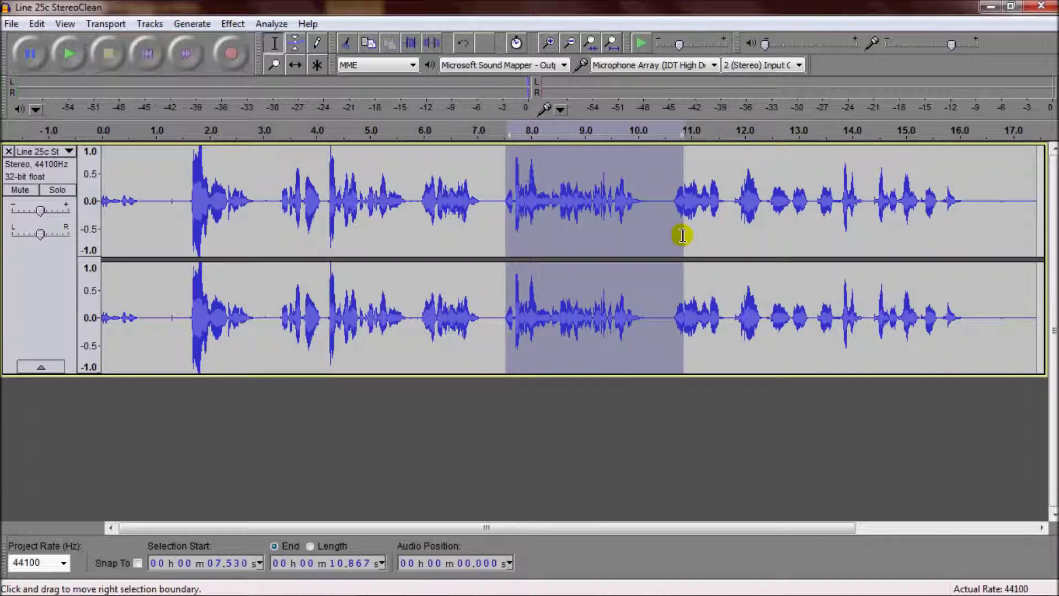
{"action": "left_click_drag", "start_coordinate": [681, 234], "coordinate": [852, 243]}
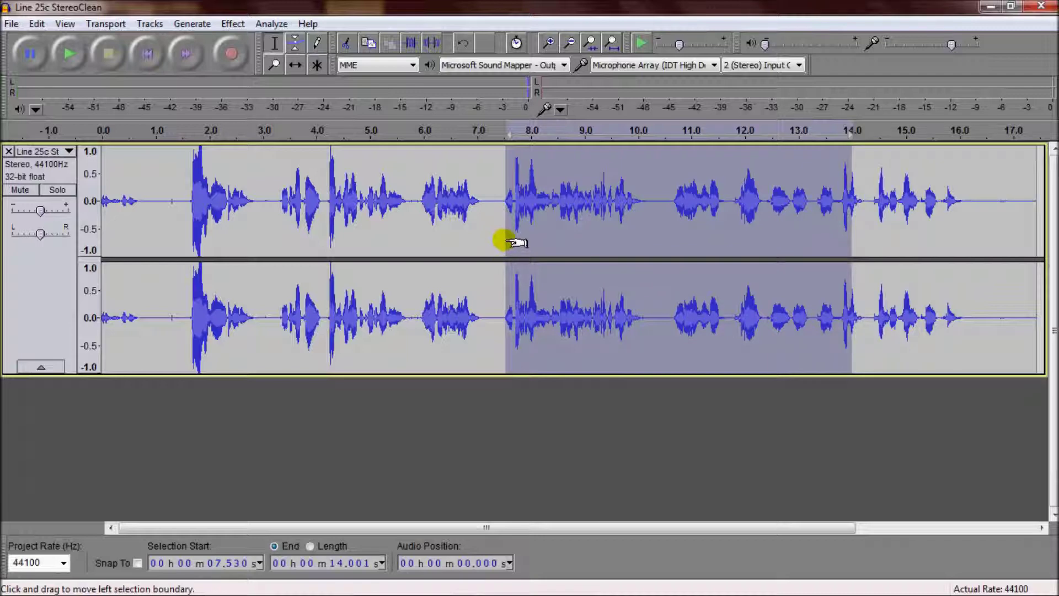
{"action": "left_click_drag", "start_coordinate": [506, 238], "coordinate": [400, 234]}
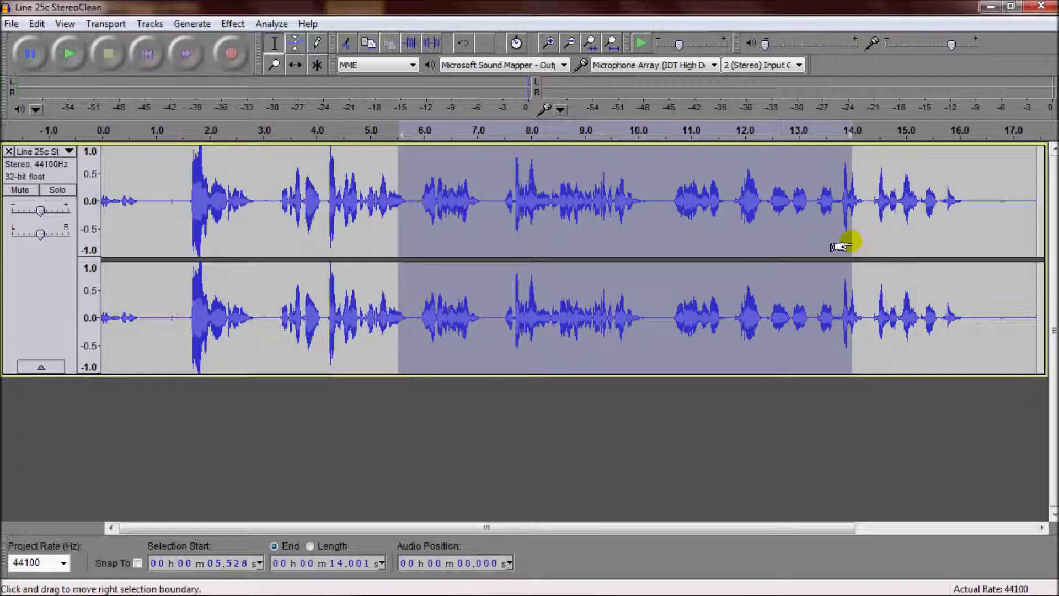
{"action": "left_click_drag", "start_coordinate": [851, 240], "coordinate": [651, 247]}
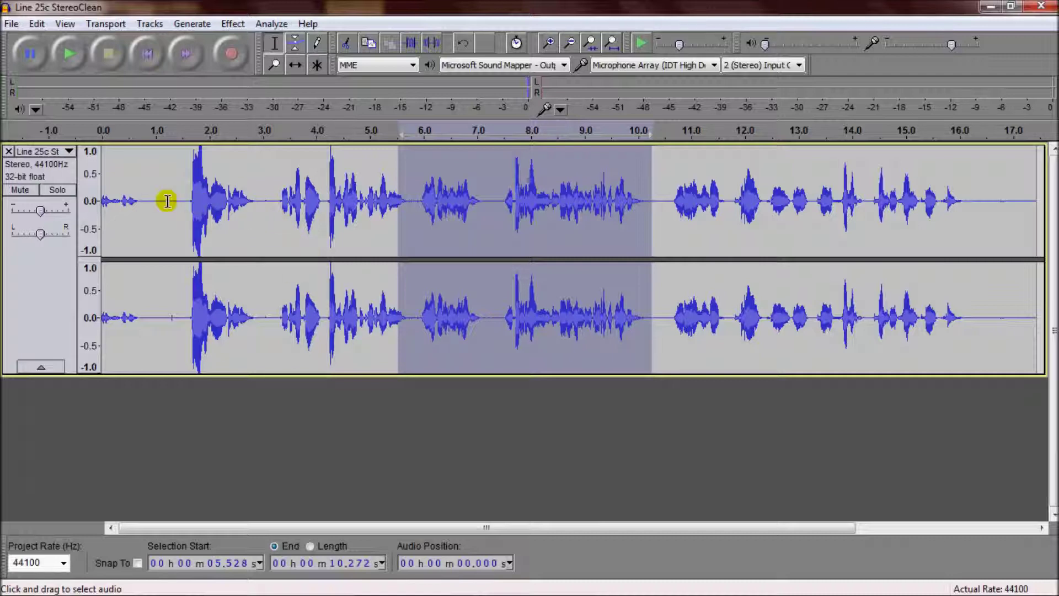
- Play the voice line from 0.972 s, then jump back to about 6 s
{"action": "left_click", "coordinate": [154, 201]}
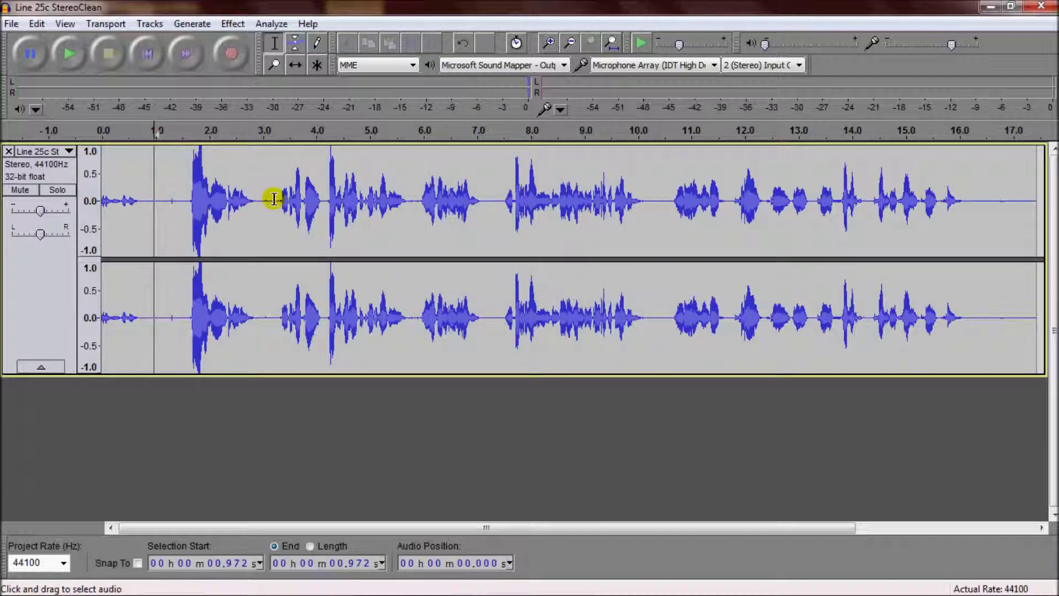
{"action": "key", "text": "space"}
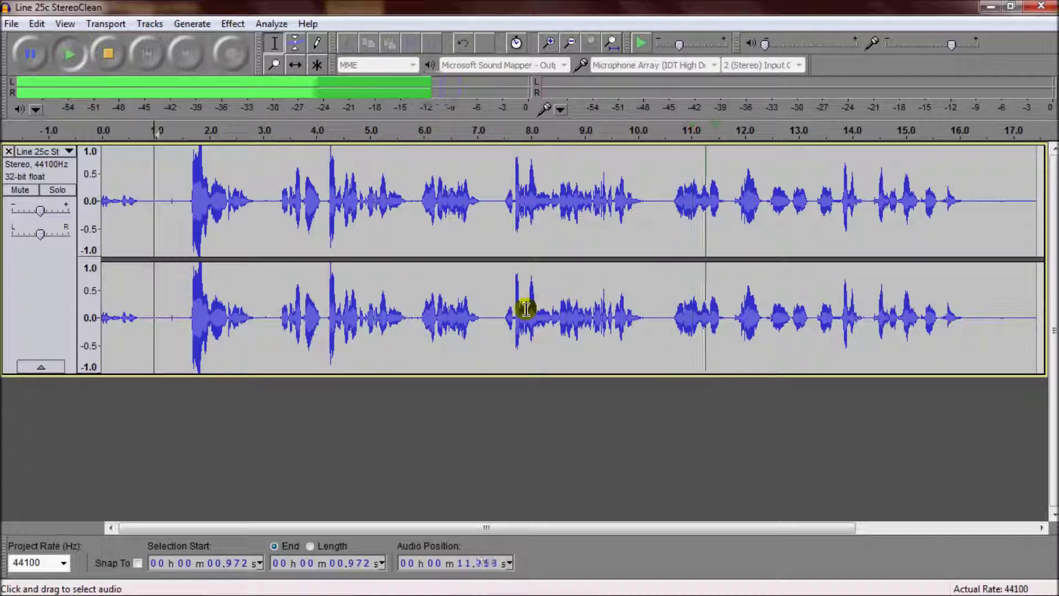
{"action": "left_click", "coordinate": [411, 201]}
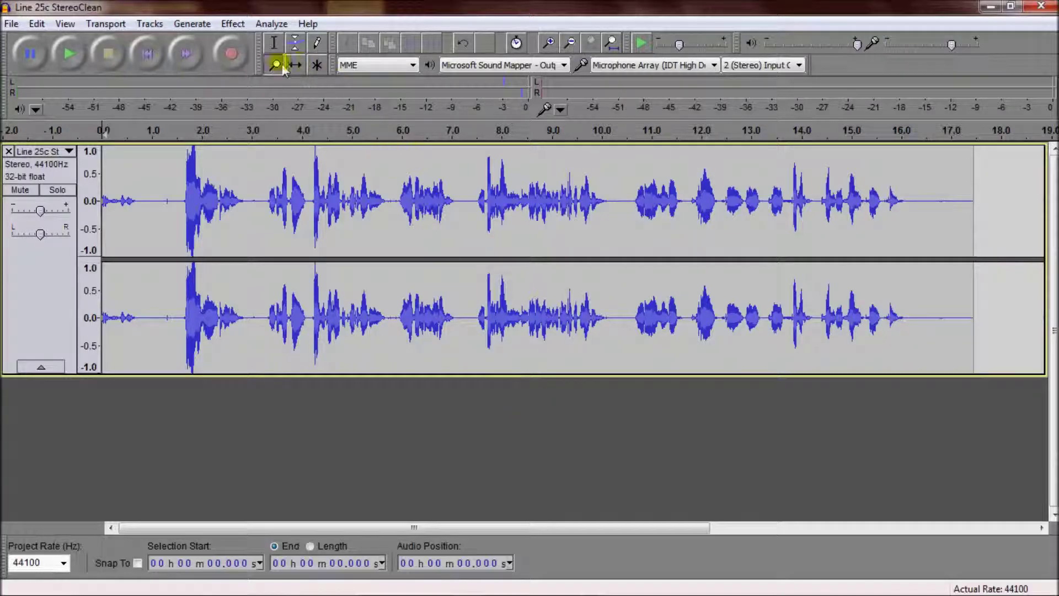
{"action": "left_click", "coordinate": [189, 200]}
{"action": "left_click", "coordinate": [177, 203]}
{"action": "left_click", "coordinate": [170, 198]}
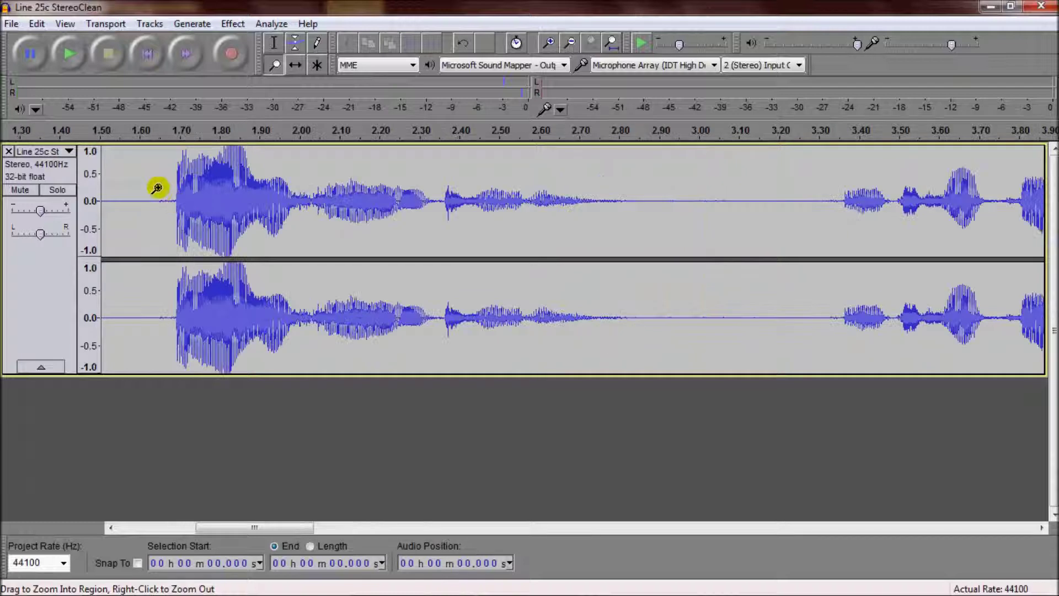
{"action": "left_click", "coordinate": [159, 185]}
{"action": "right_click", "coordinate": [147, 237]}
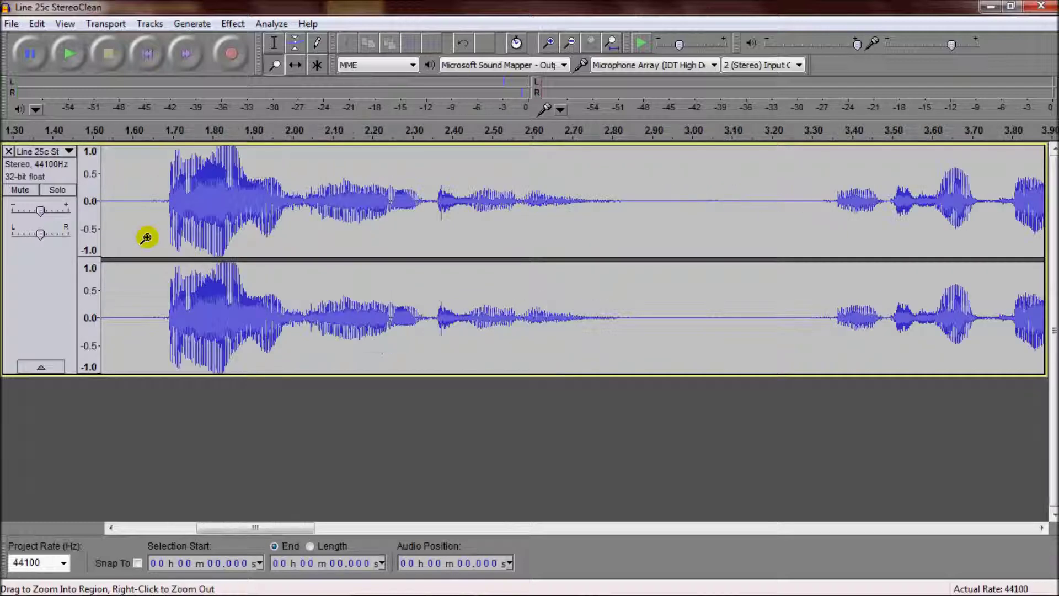
{"action": "right_click", "coordinate": [135, 236]}
{"action": "right_click", "coordinate": [173, 238]}
{"action": "right_click", "coordinate": [175, 230]}
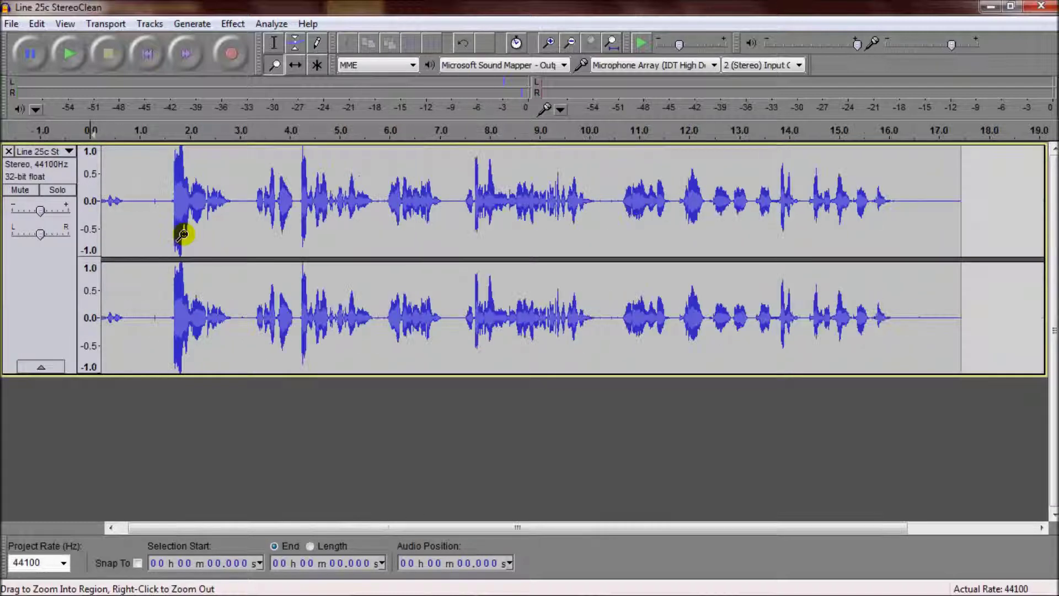
{"action": "left_click", "coordinate": [839, 230]}
{"action": "left_click", "coordinate": [839, 230]}
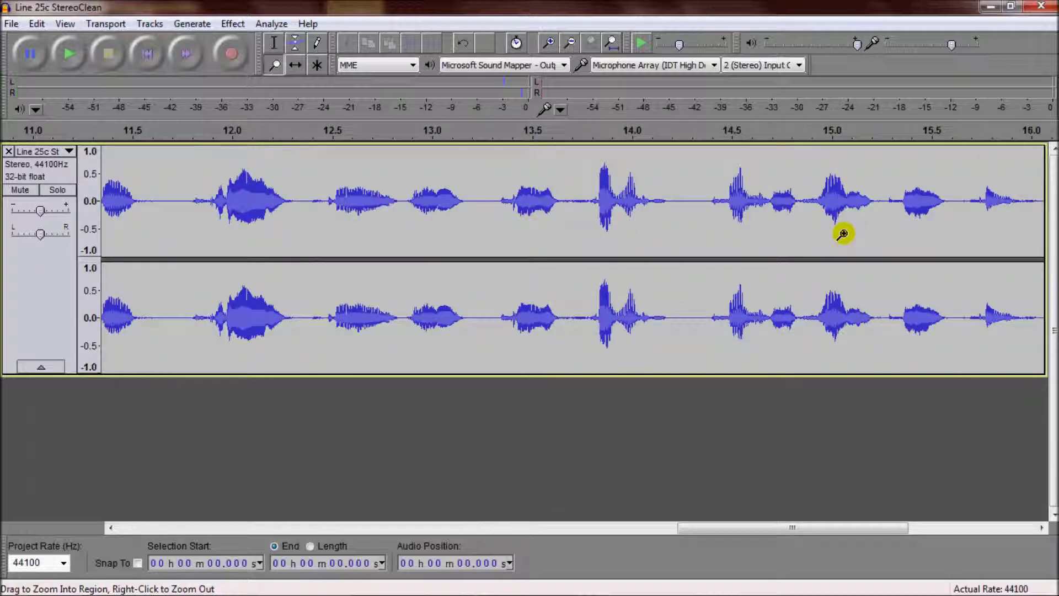
{"action": "left_click", "coordinate": [841, 231]}
{"action": "left_click", "coordinate": [843, 234]}
{"action": "key", "text": "shift"}
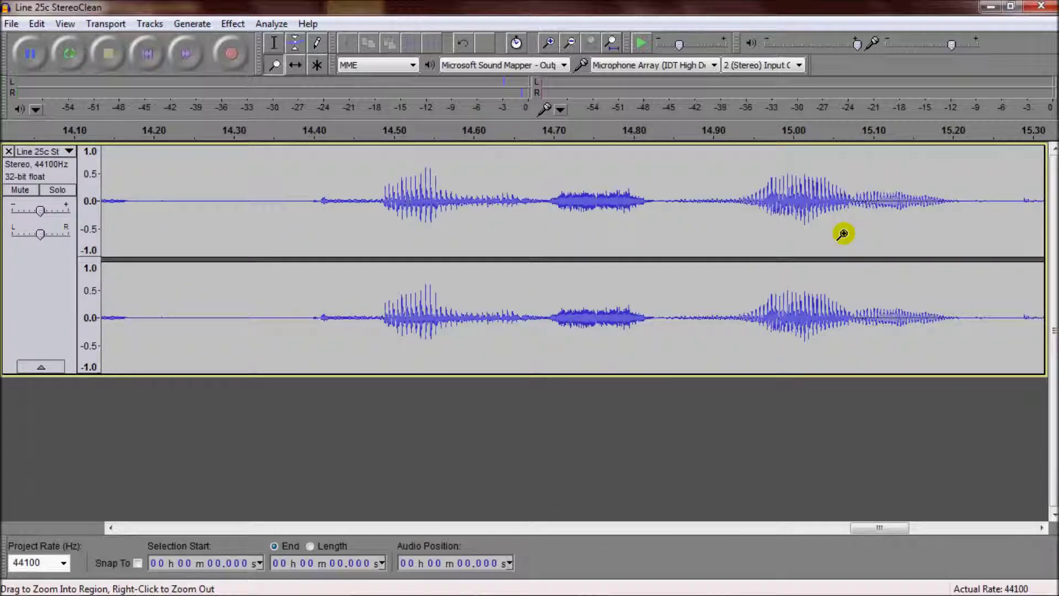
{"action": "left_click", "coordinate": [843, 234], "text": "shift"}
{"action": "left_click", "coordinate": [843, 234], "text": "shift"}
{"action": "left_click", "coordinate": [843, 234], "text": "shift"}
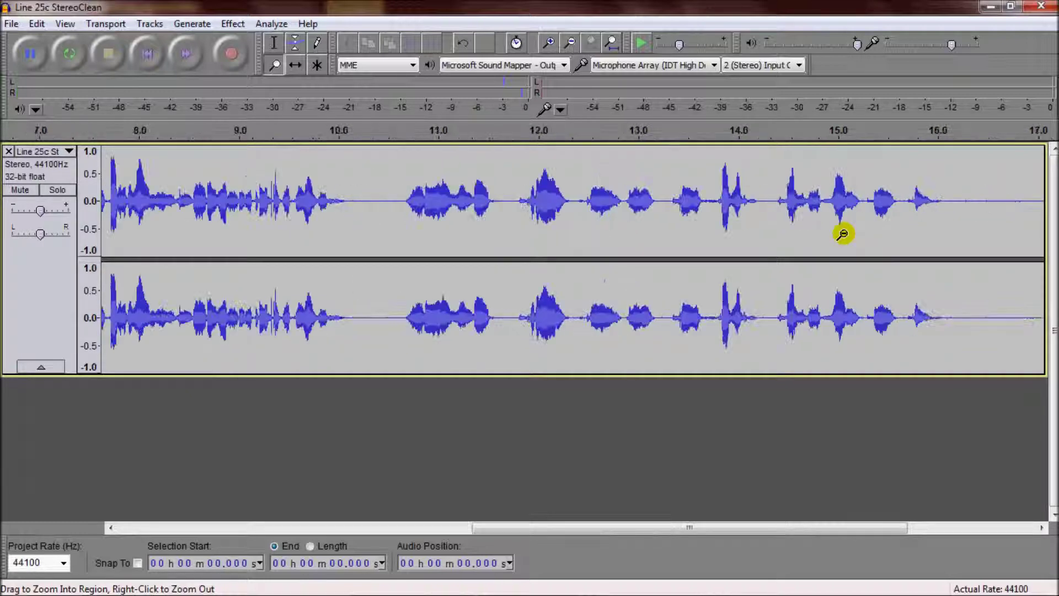
{"action": "left_click", "coordinate": [843, 234], "text": "shift"}
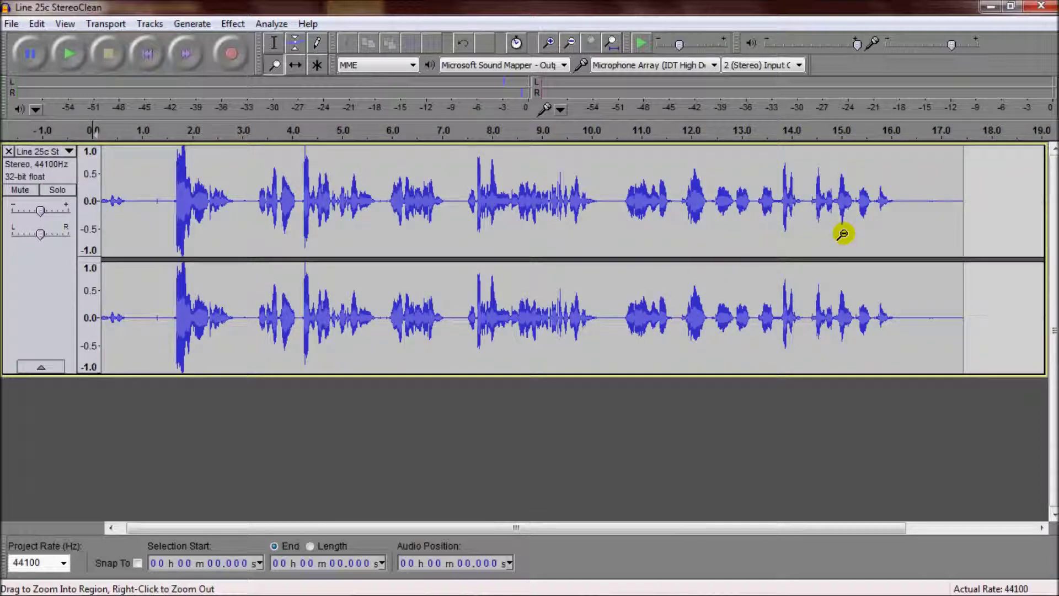
{"action": "left_click_drag", "start_coordinate": [251, 200], "coordinate": [455, 215]}
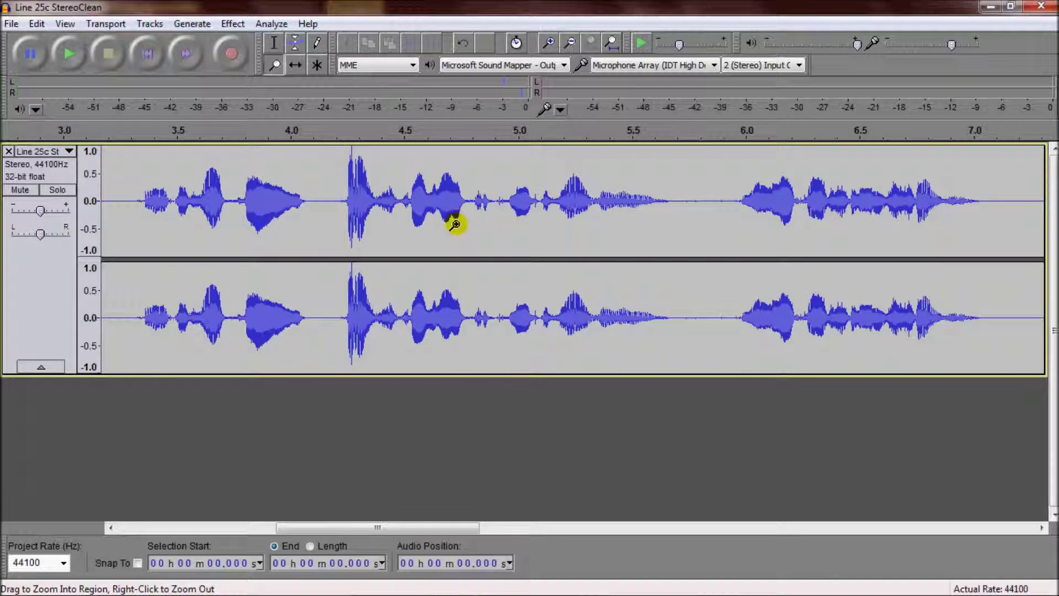
{"action": "mouse_move", "coordinate": [126, 204]}
{"action": "left_mouse_down"}
{"action": "mouse_move", "coordinate": [334, 213]}
{"action": "mouse_move", "coordinate": [324, 215]}
{"action": "left_mouse_up"}
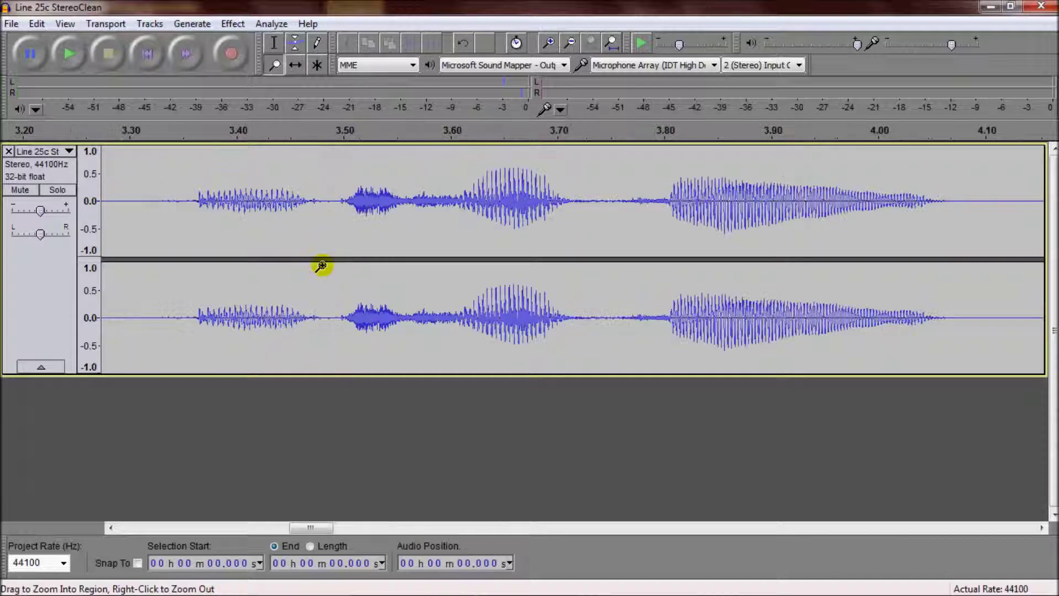
{"action": "right_click", "coordinate": [337, 241]}
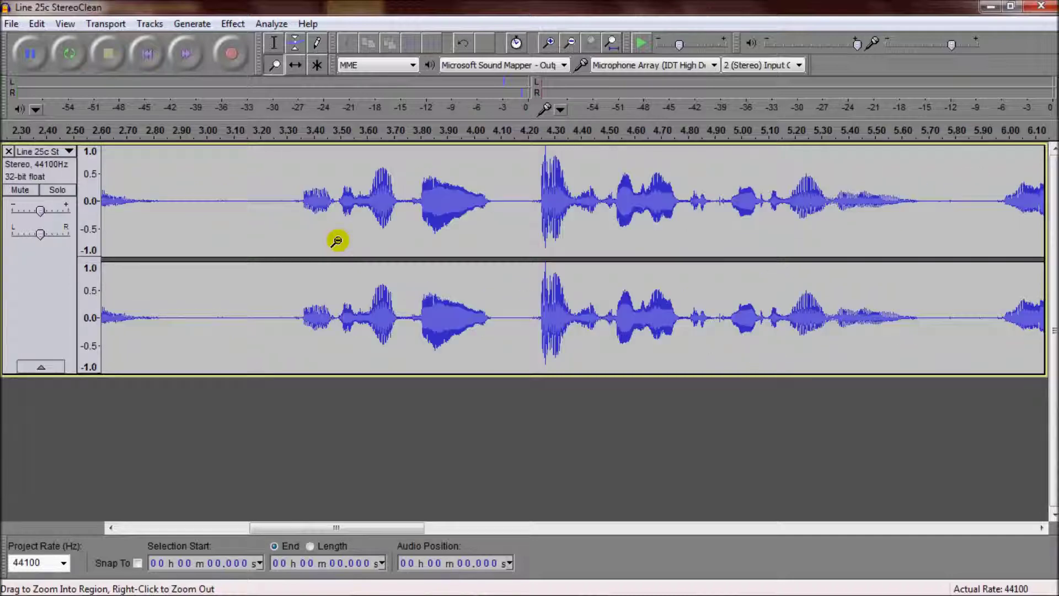
{"action": "right_click", "coordinate": [338, 241]}
{"action": "right_click", "coordinate": [338, 241]}
{"action": "right_click", "coordinate": [338, 241]}
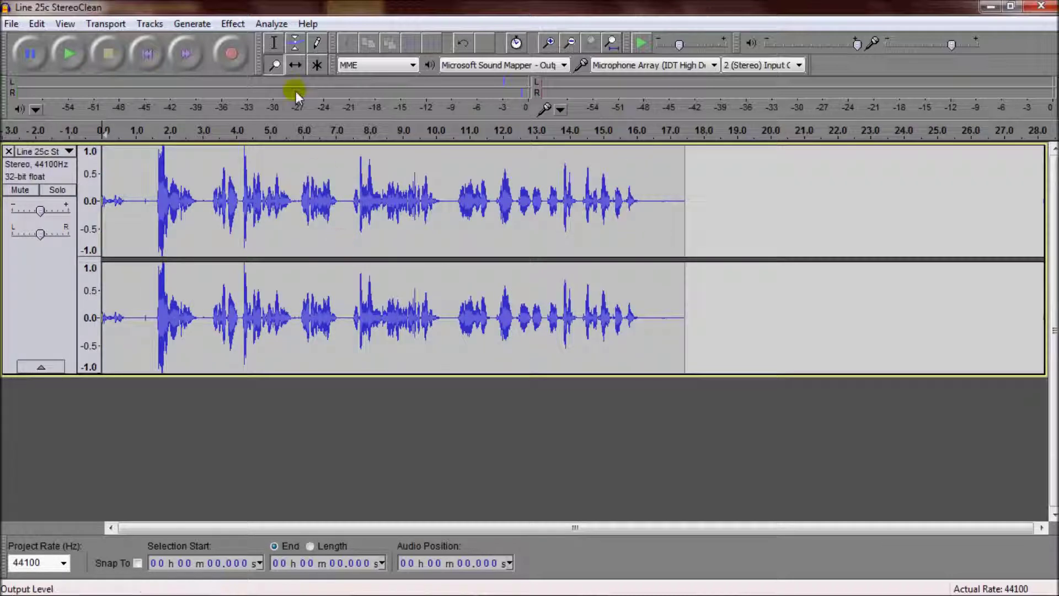
- Return to the Selection Tool and scroll the view back to the full Line 25c StereoClean waveform
{"action": "left_click", "coordinate": [276, 45]}
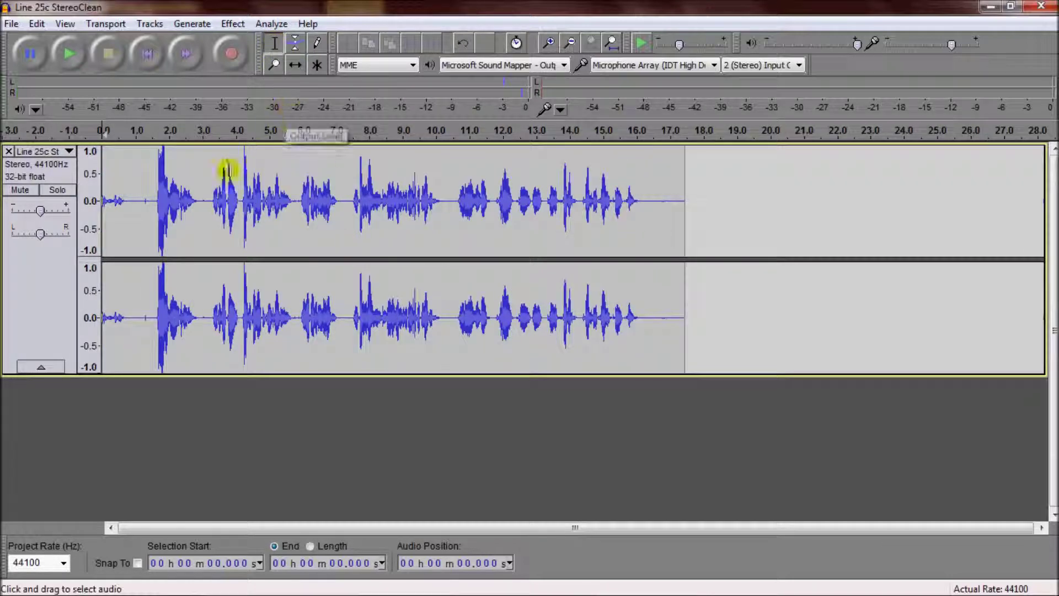
{"action": "scroll", "coordinate": [164, 201], "scroll_direction": "up", "scroll_amount": 4}
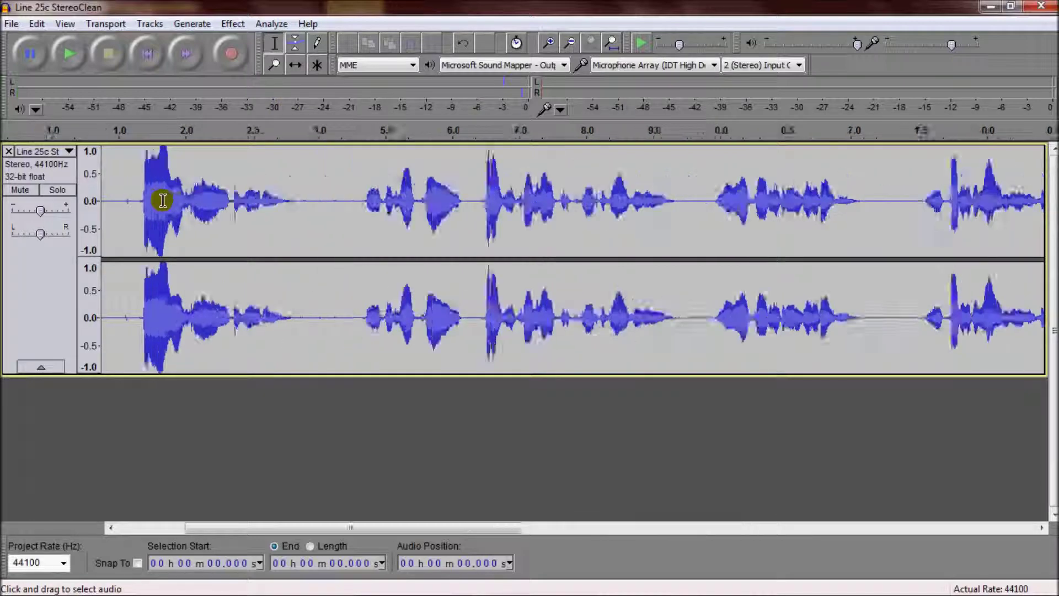
{"action": "scroll", "coordinate": [163, 200], "scroll_direction": "down", "scroll_amount": 4}
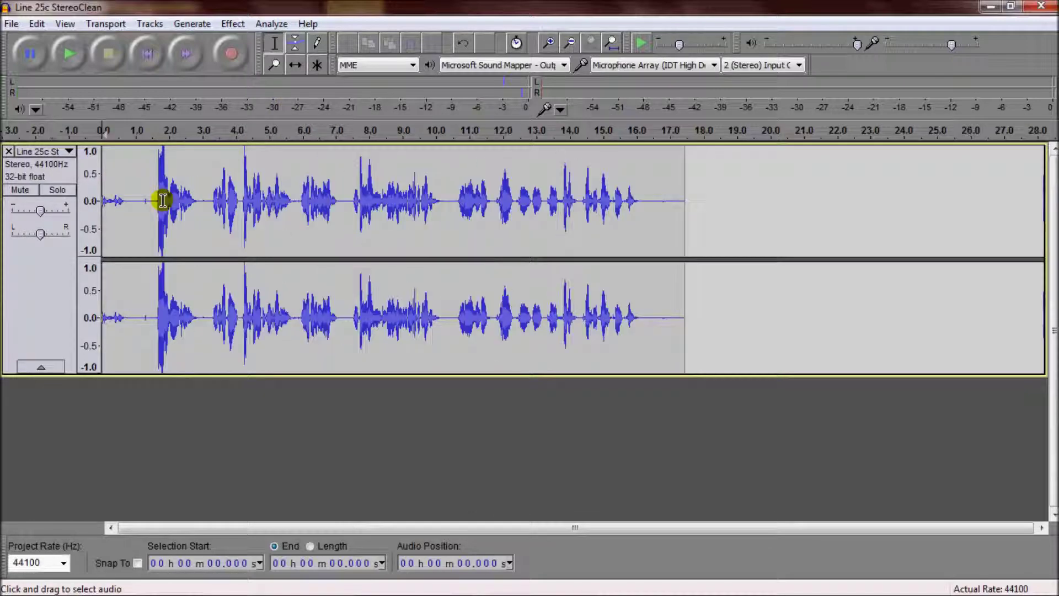
{"action": "scroll", "coordinate": [616, 204], "scroll_direction": "up", "scroll_amount": 1}
{"action": "scroll", "coordinate": [617, 204], "scroll_direction": "up", "scroll_amount": 3}
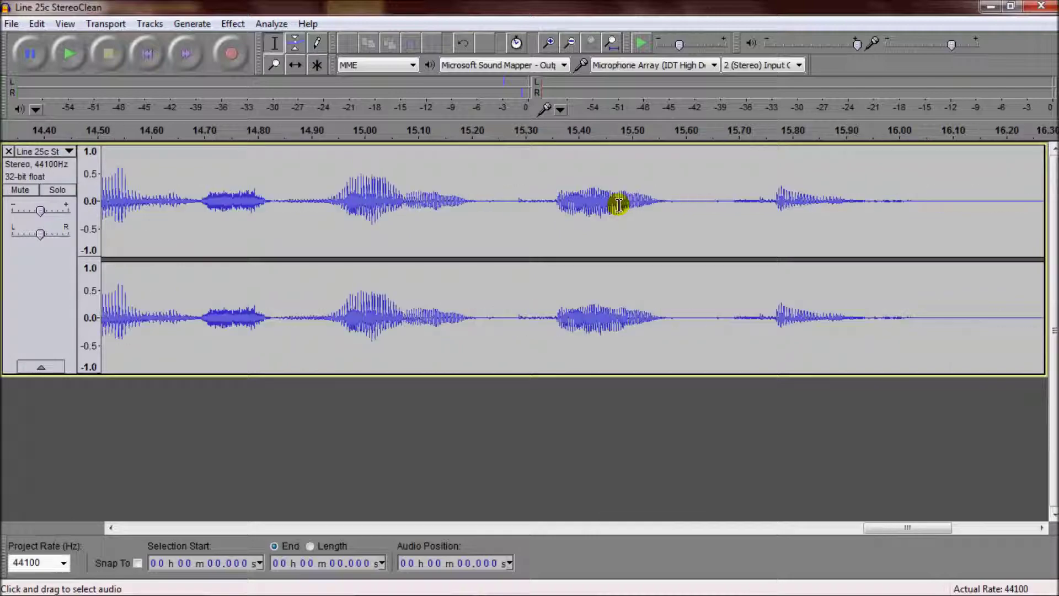
{"action": "scroll", "coordinate": [618, 204], "scroll_direction": "down", "scroll_amount": 4}
{"action": "scroll", "coordinate": [384, 197], "scroll_direction": "up", "scroll_amount": 4}
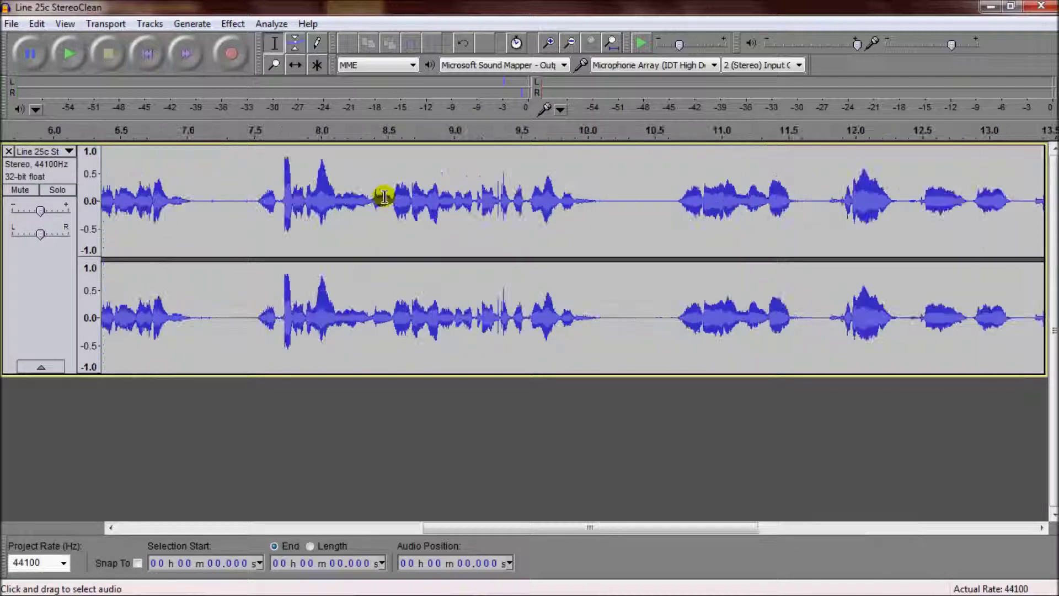
{"action": "scroll", "coordinate": [384, 197], "scroll_direction": "down", "scroll_amount": 5}
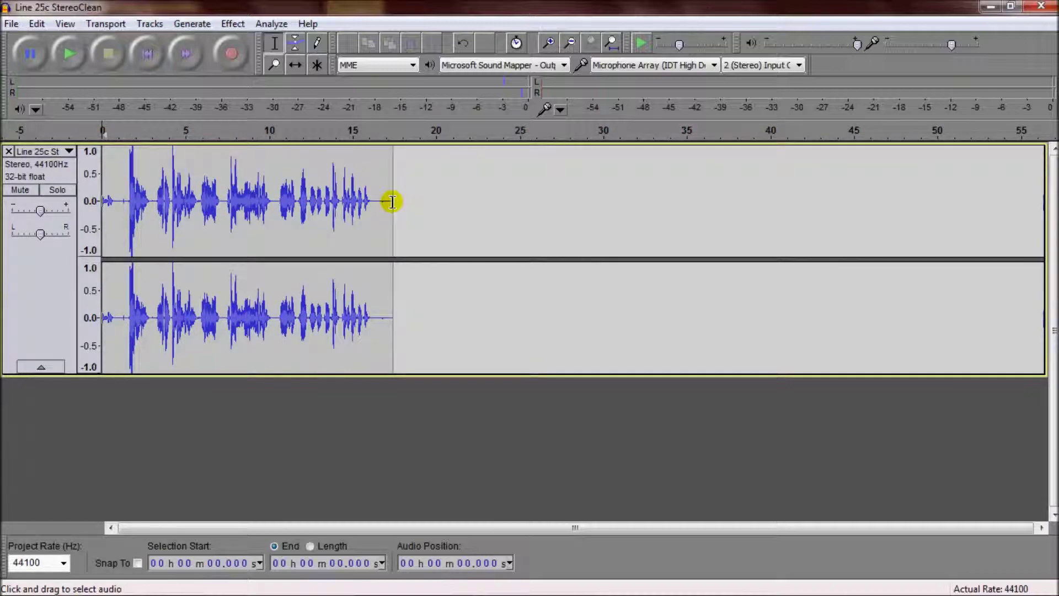
{"action": "left_click", "coordinate": [295, 43]}
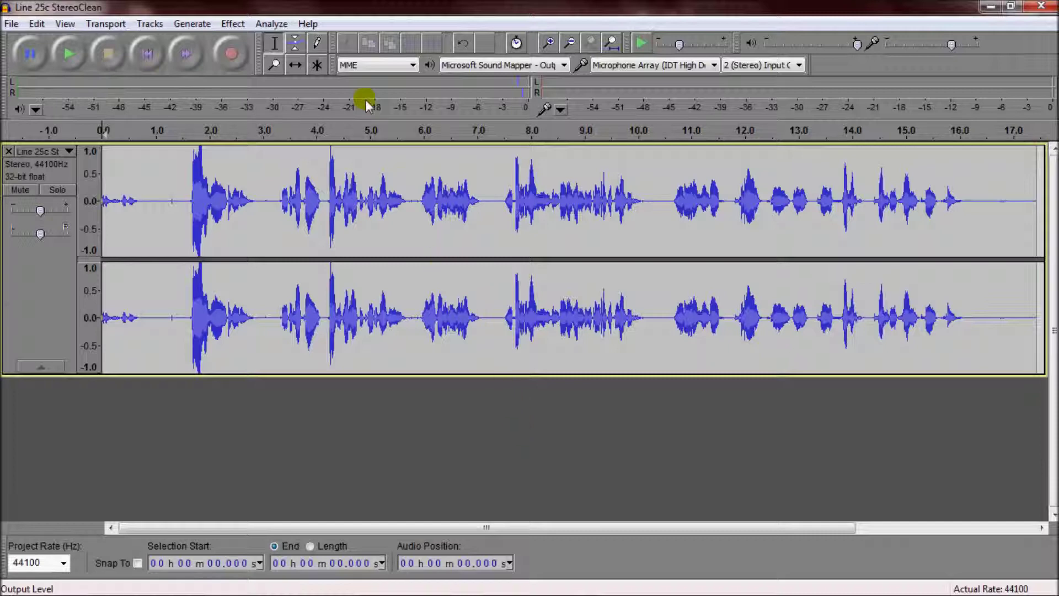
- Shape the voice envelope: lower it to about 0.65, add dips, and restore full volume from 12 s
{"action": "left_click", "coordinate": [296, 43]}
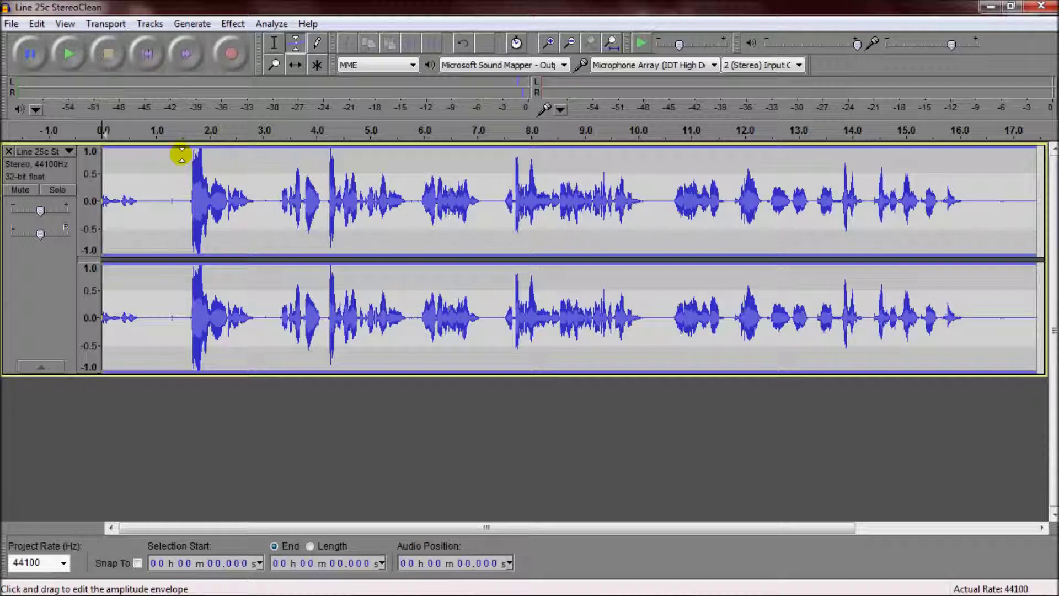
{"action": "left_click_drag", "start_coordinate": [180, 149], "coordinate": [178, 172]}
{"action": "left_click_drag", "start_coordinate": [491, 173], "coordinate": [480, 150]}
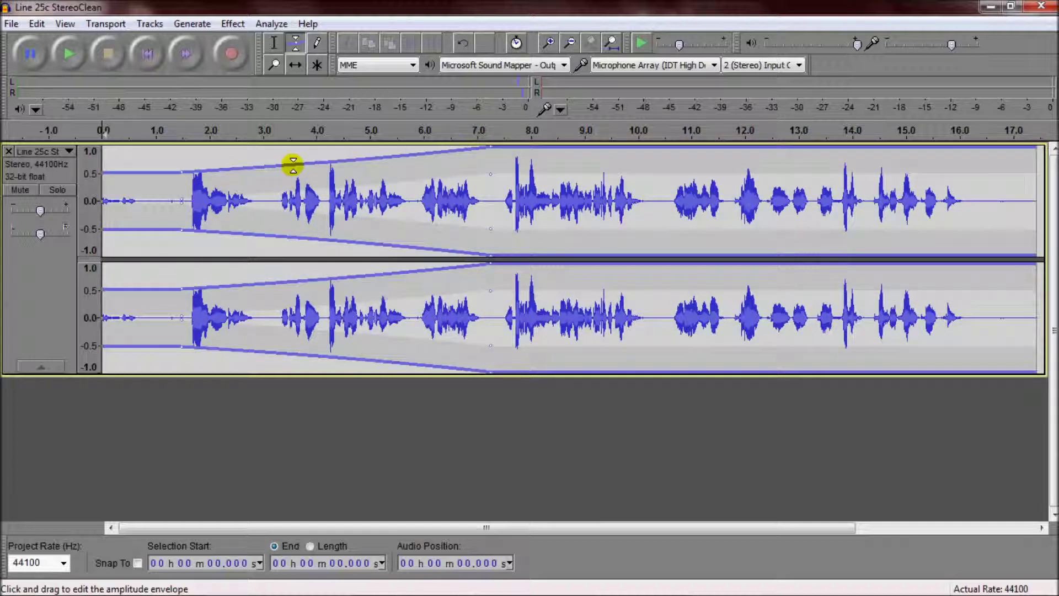
{"action": "left_click_drag", "start_coordinate": [310, 162], "coordinate": [310, 193]}
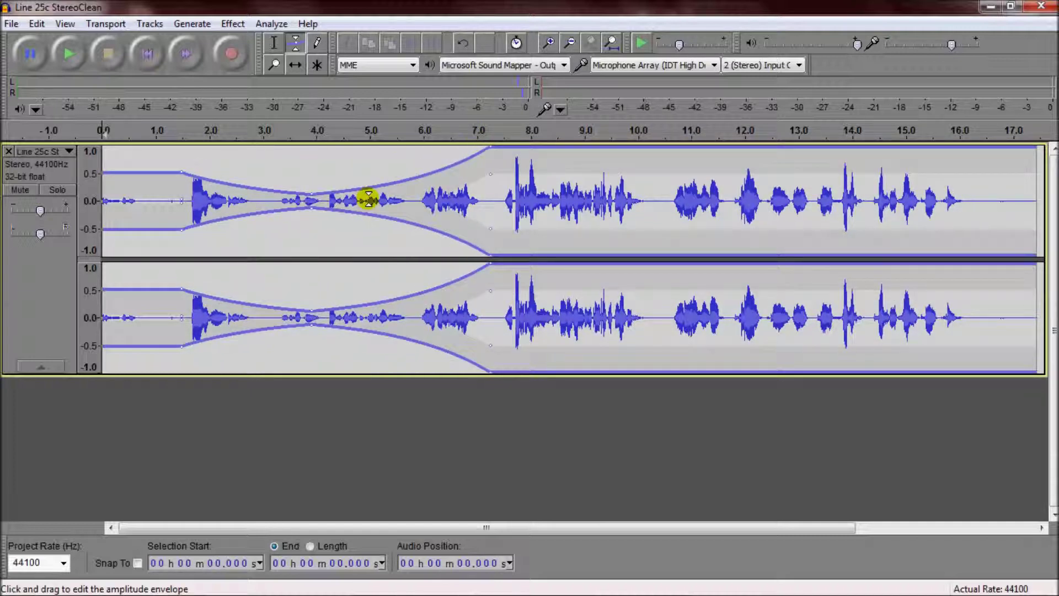
{"action": "left_click_drag", "start_coordinate": [398, 186], "coordinate": [398, 157]}
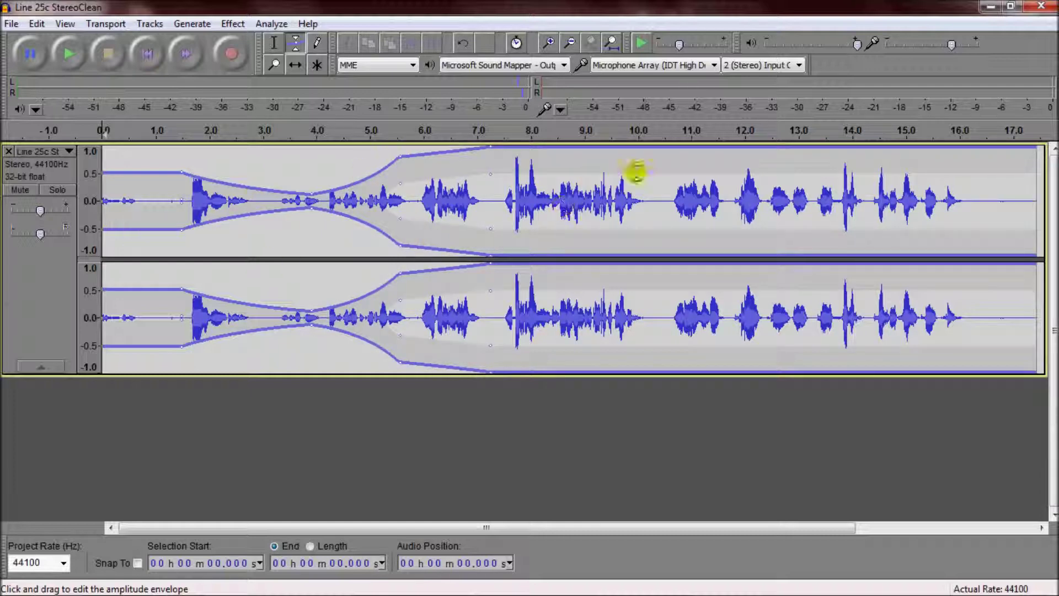
{"action": "left_click_drag", "start_coordinate": [669, 152], "coordinate": [667, 193]}
{"action": "left_click_drag", "start_coordinate": [747, 194], "coordinate": [750, 138]}
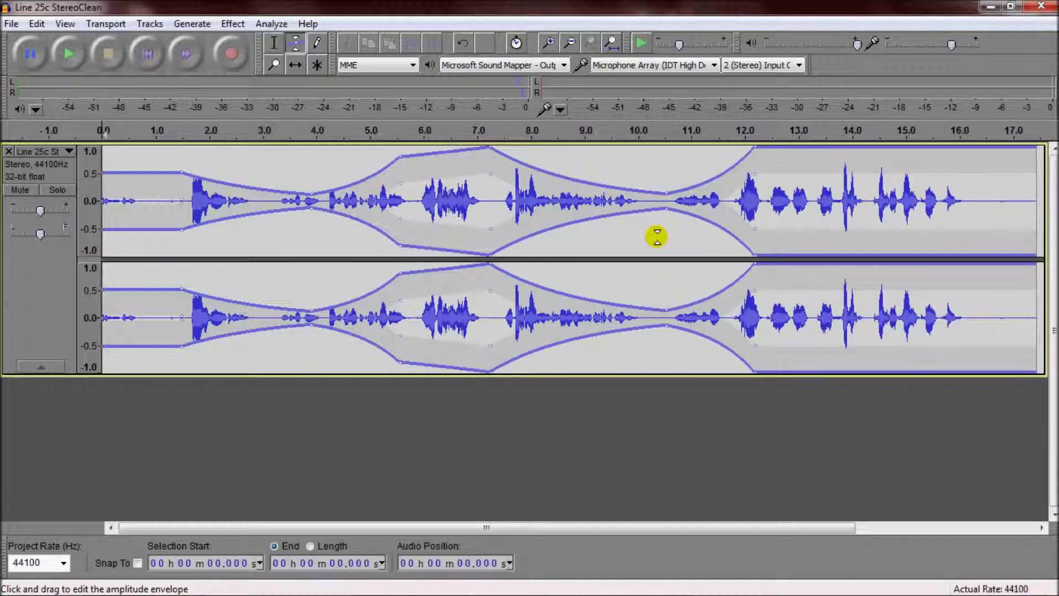
- Remove the intermediate envelope points near 10.5, 7.0, 5.5 and 4.0 s
{"action": "left_click_drag", "start_coordinate": [667, 210], "coordinate": [655, 473]}
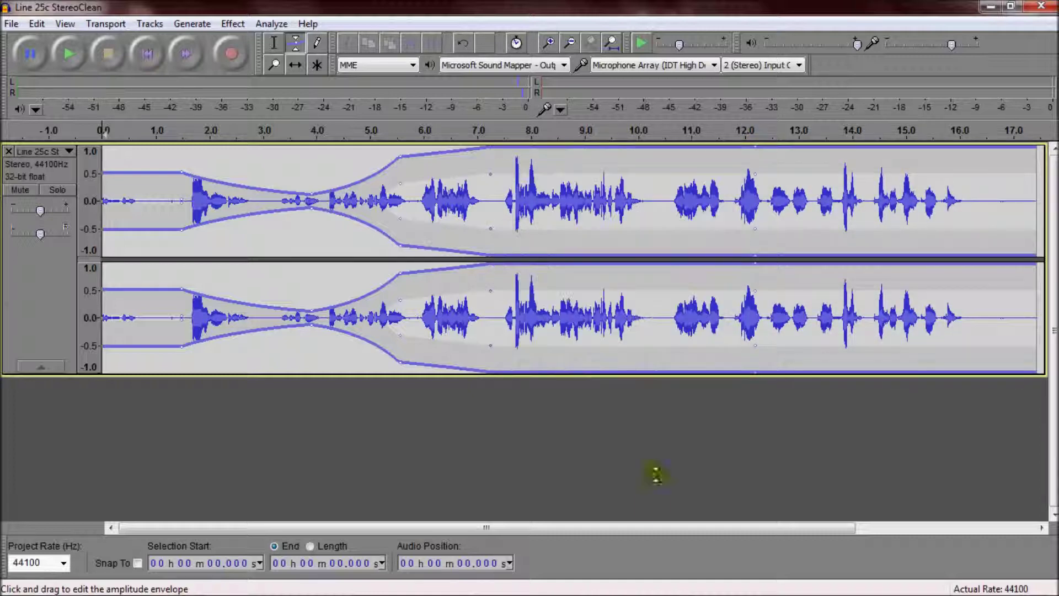
{"action": "left_click_drag", "start_coordinate": [488, 228], "coordinate": [716, 470]}
{"action": "left_click_drag", "start_coordinate": [401, 300], "coordinate": [777, 493]}
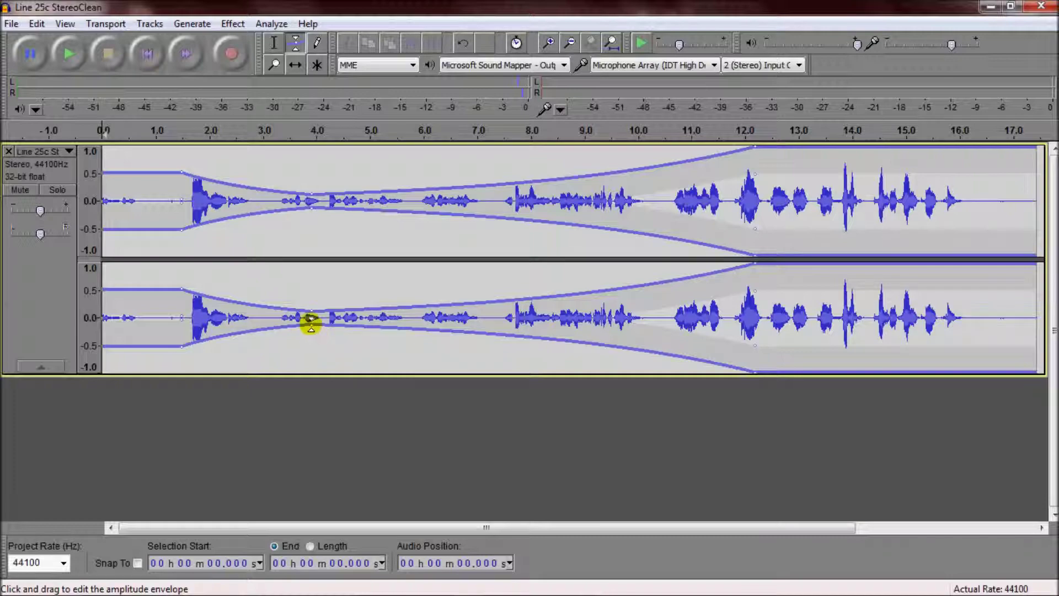
{"action": "left_click_drag", "start_coordinate": [310, 328], "coordinate": [301, 455]}
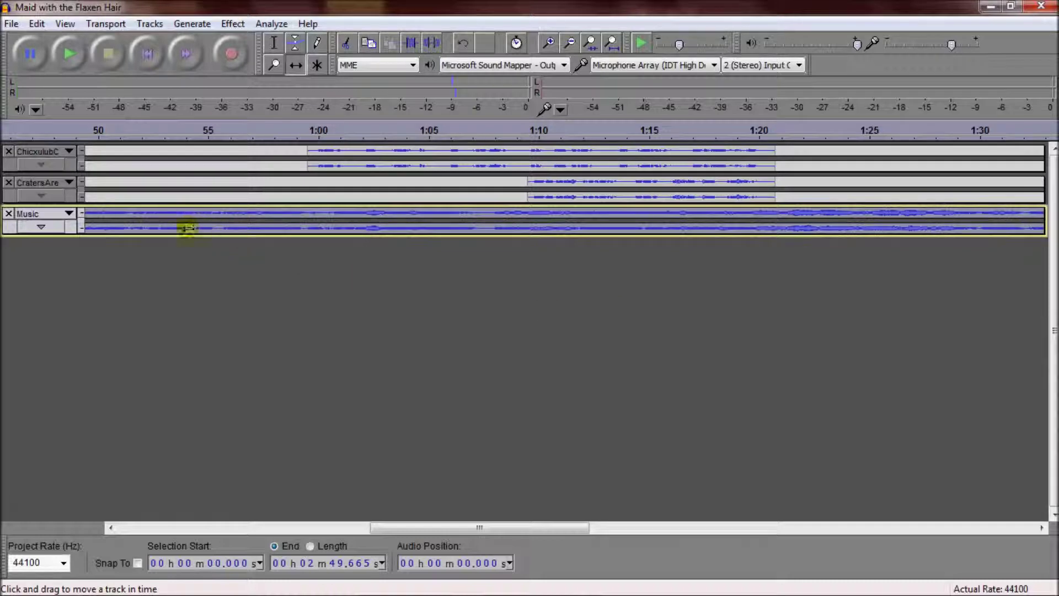
- Expand the Music and upper voice tracks and time-shift the first voice clip to about 0:53
{"action": "left_click", "coordinate": [44, 228]}
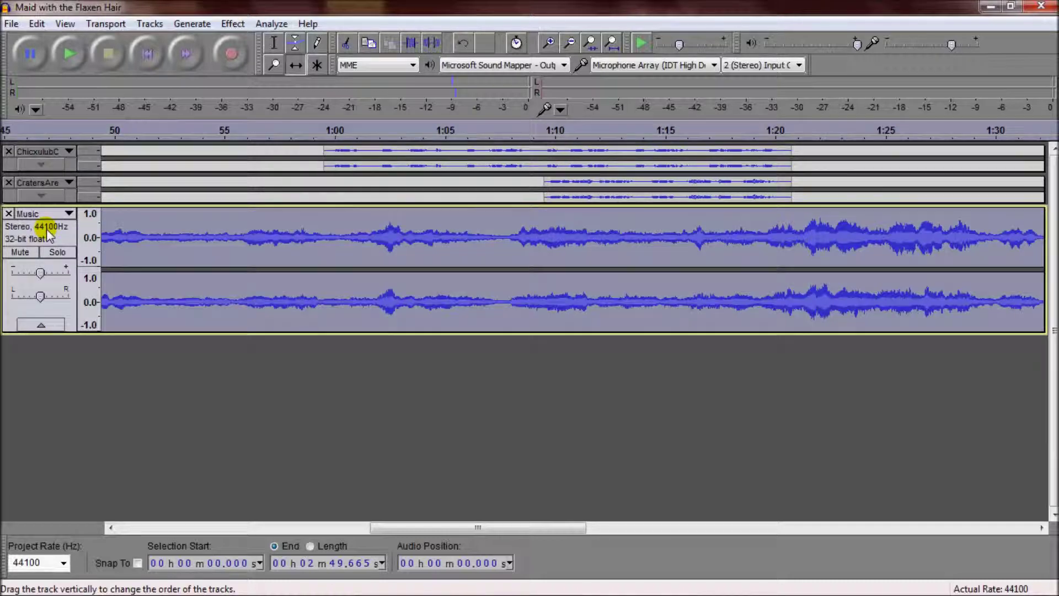
{"action": "left_click", "coordinate": [42, 164]}
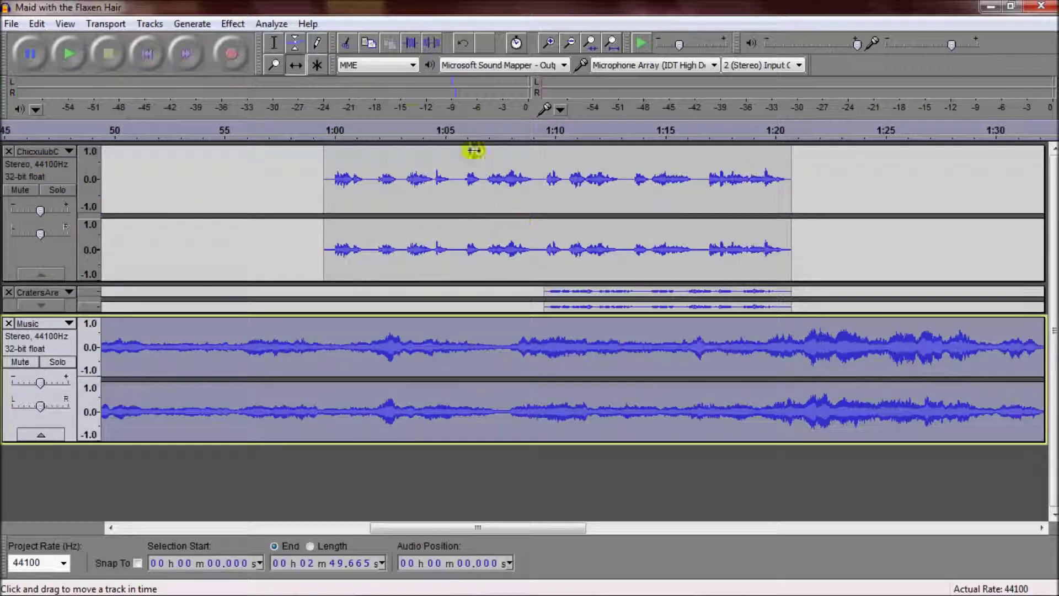
{"action": "left_click", "coordinate": [296, 66]}
{"action": "left_click_drag", "start_coordinate": [576, 161], "coordinate": [433, 164]}
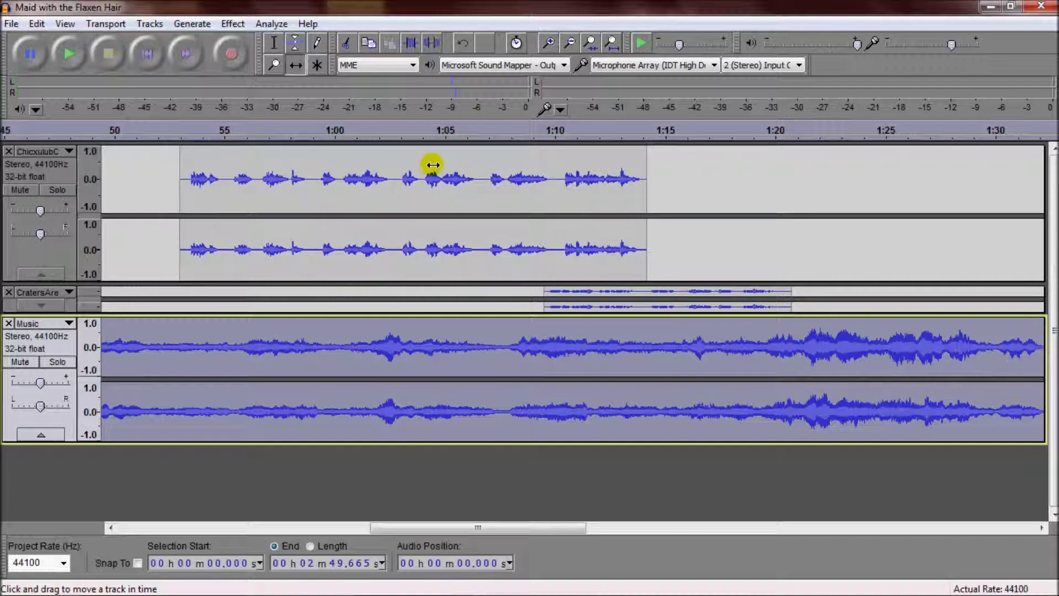
- Move the second voice clip later so it starts about 1:20
{"action": "left_click", "coordinate": [40, 273]}
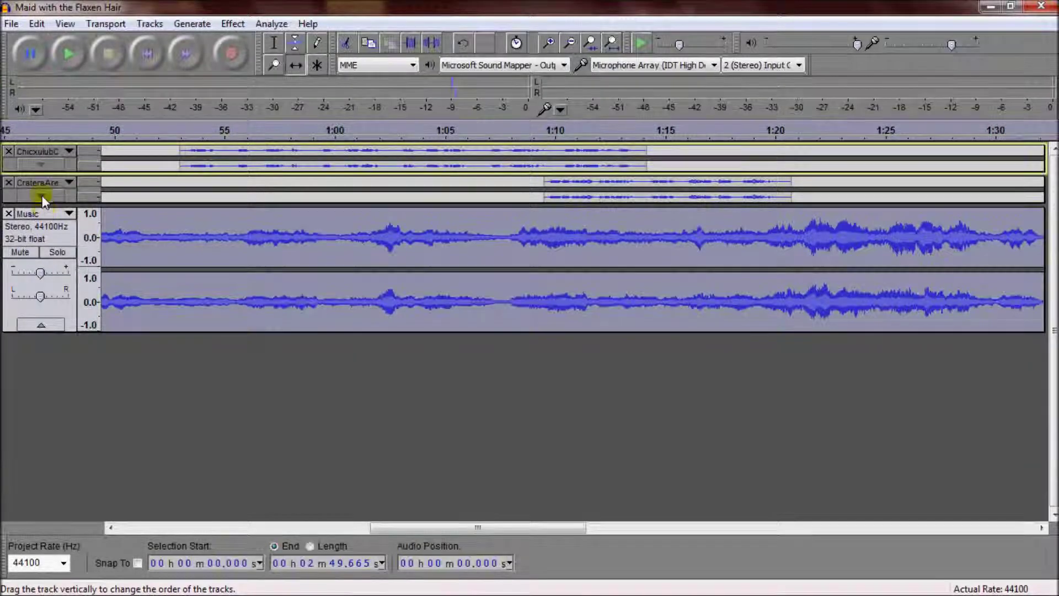
{"action": "left_click", "coordinate": [40, 197]}
{"action": "left_click_drag", "start_coordinate": [570, 189], "coordinate": [804, 204]}
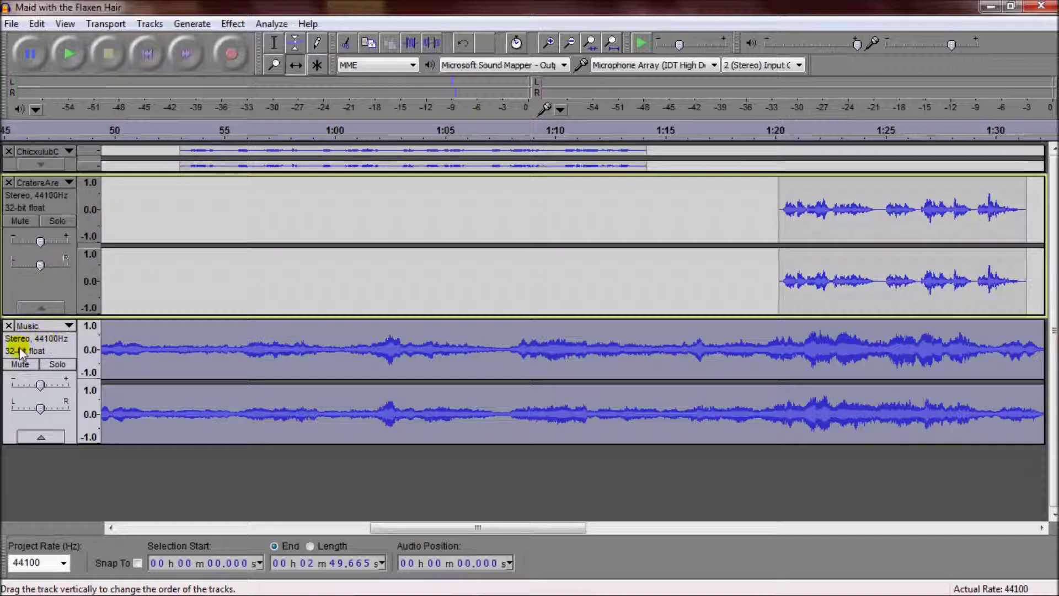
- Move the second voice clip onto the upper track at about 1:18 and delete the emptied track
{"action": "left_click", "coordinate": [33, 434]}
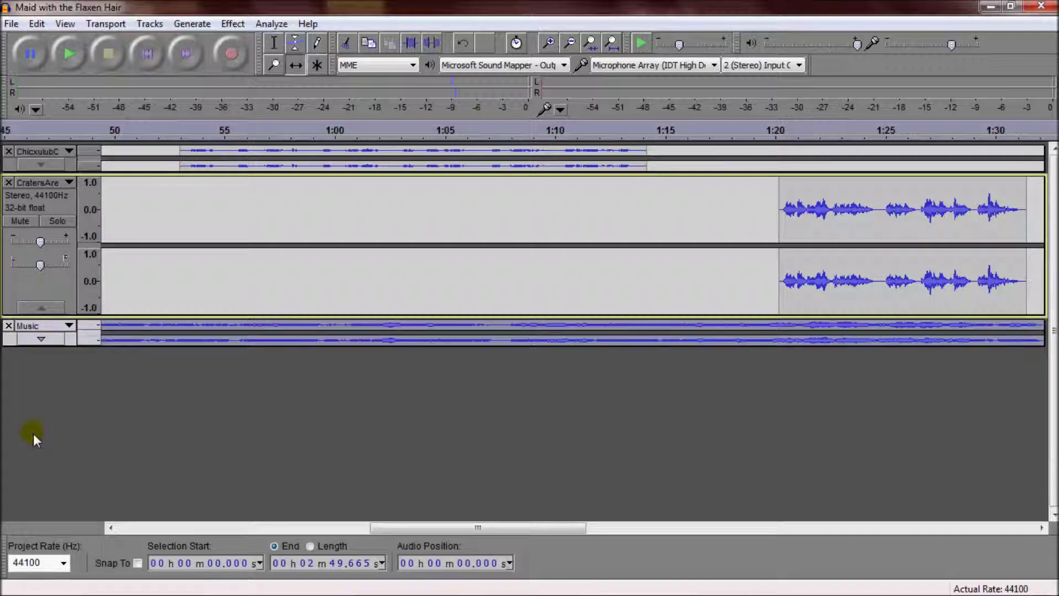
{"action": "left_click", "coordinate": [41, 165]}
{"action": "left_click_drag", "start_coordinate": [794, 303], "coordinate": [803, 250]}
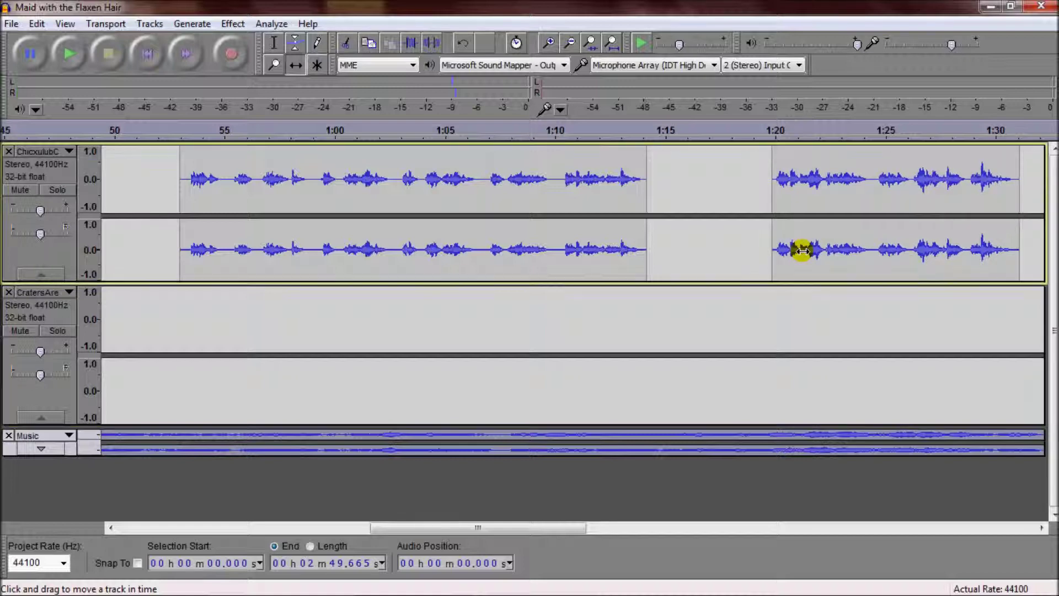
{"action": "left_click", "coordinate": [38, 414]}
{"action": "left_click", "coordinate": [8, 293]}
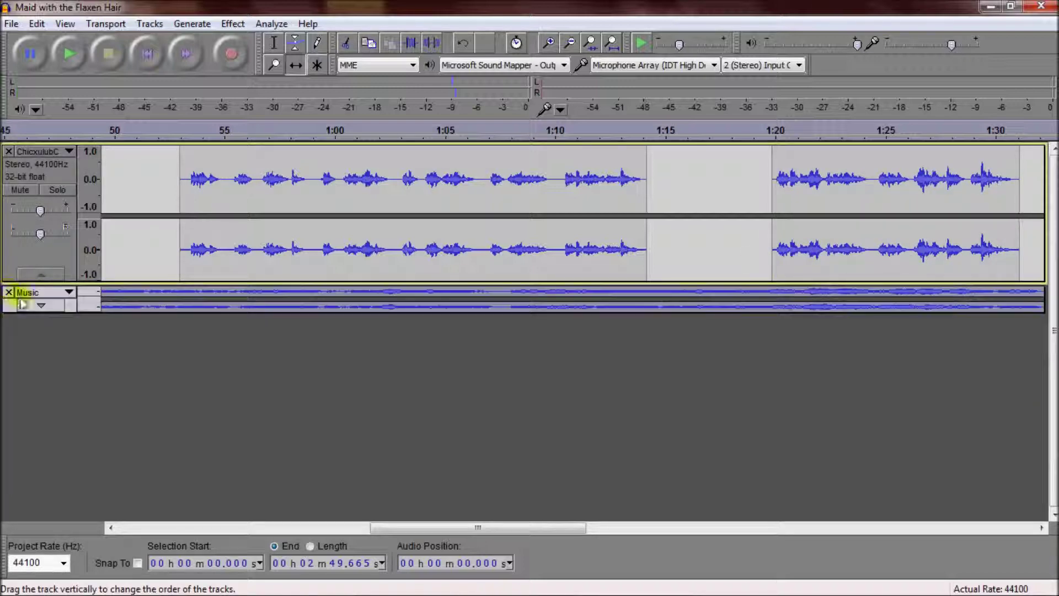
{"action": "left_click", "coordinate": [40, 305]}
{"action": "left_click_drag", "start_coordinate": [835, 267], "coordinate": [802, 265]}
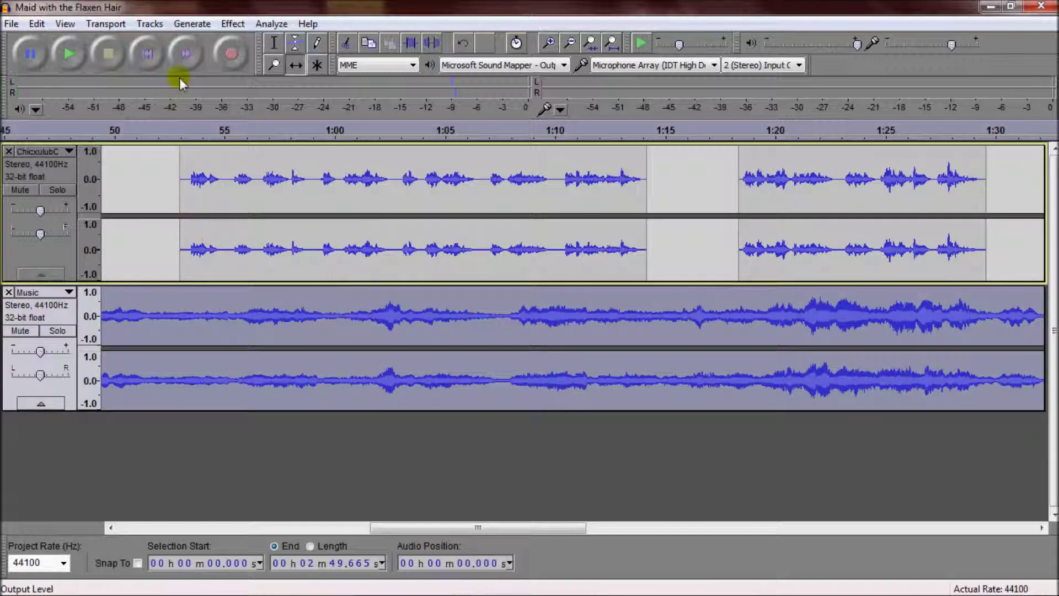
- Select both voice clips and time-shift them together to start around 0:54
{"action": "left_click", "coordinate": [273, 42]}
{"action": "left_click_drag", "start_coordinate": [176, 164], "coordinate": [996, 200]}
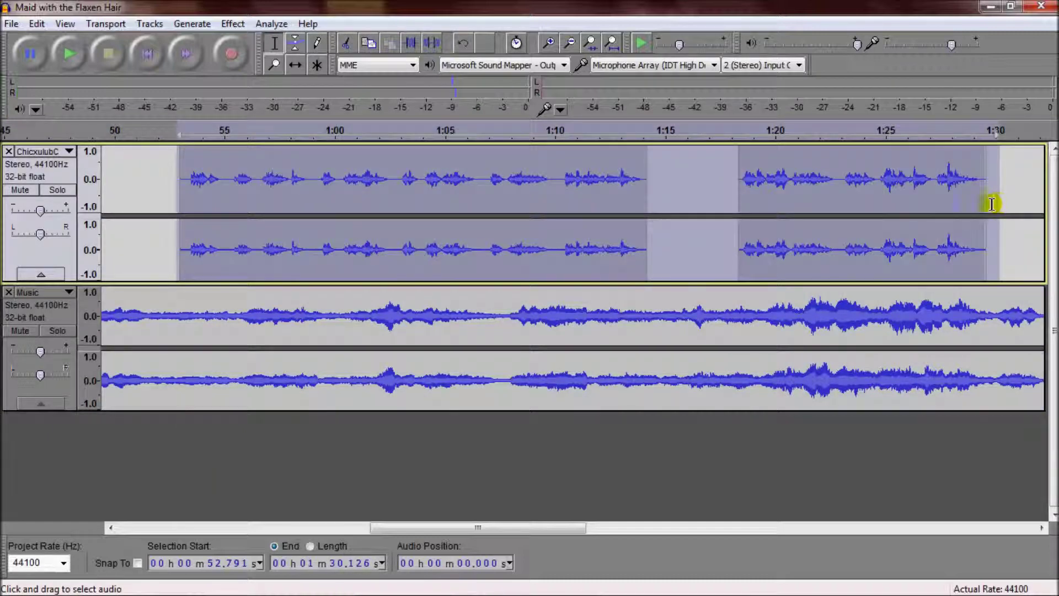
{"action": "left_click", "coordinate": [295, 49]}
{"action": "left_click", "coordinate": [296, 62]}
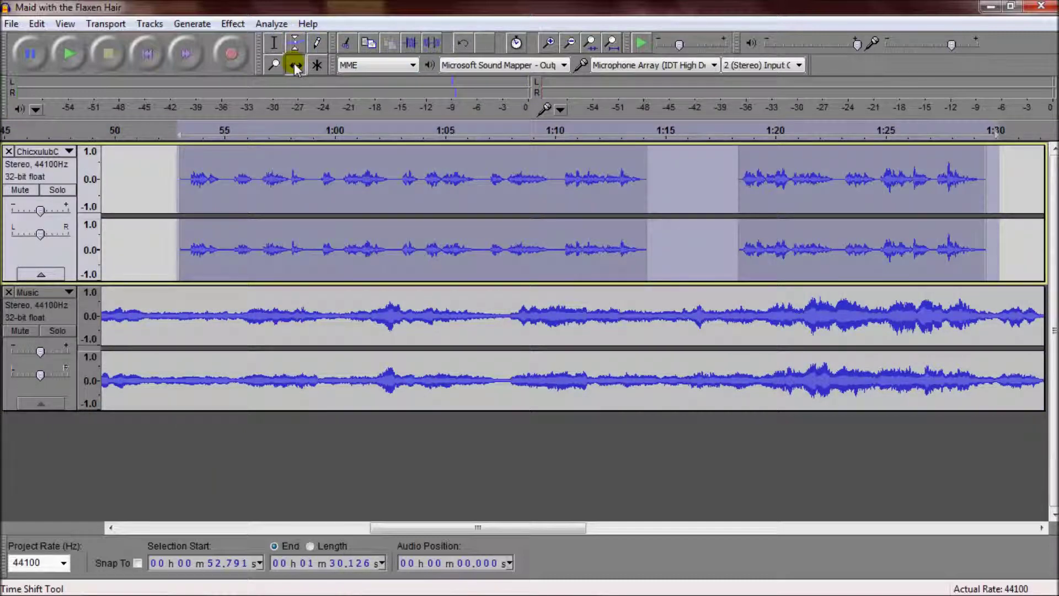
{"action": "left_click_drag", "start_coordinate": [326, 174], "coordinate": [352, 200]}
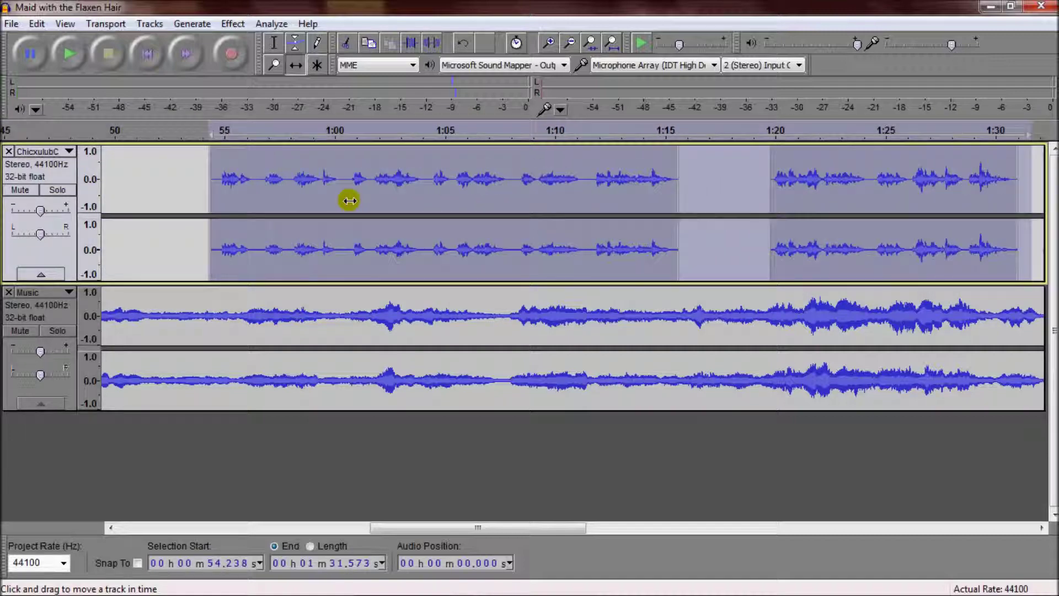
{"action": "scroll", "coordinate": [350, 194], "scroll_direction": "down", "scroll_amount": 2}
{"action": "left_click", "coordinate": [317, 43]}
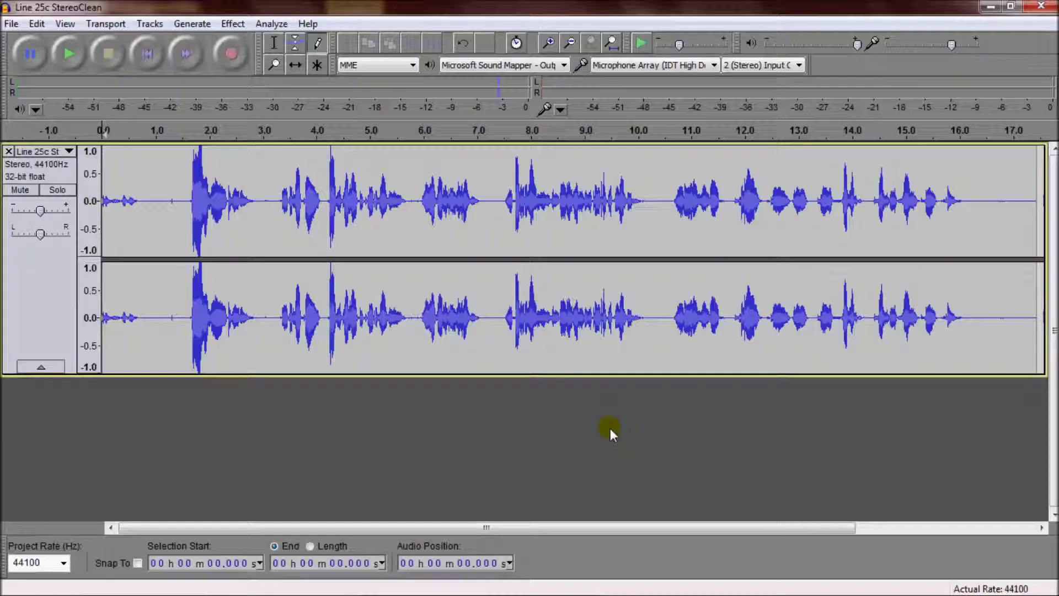
- With the Draw Tool at sample zoom, push samples near 1.3146 s up to about 0.4 and down to -0.6
{"action": "left_click", "coordinate": [319, 44]}
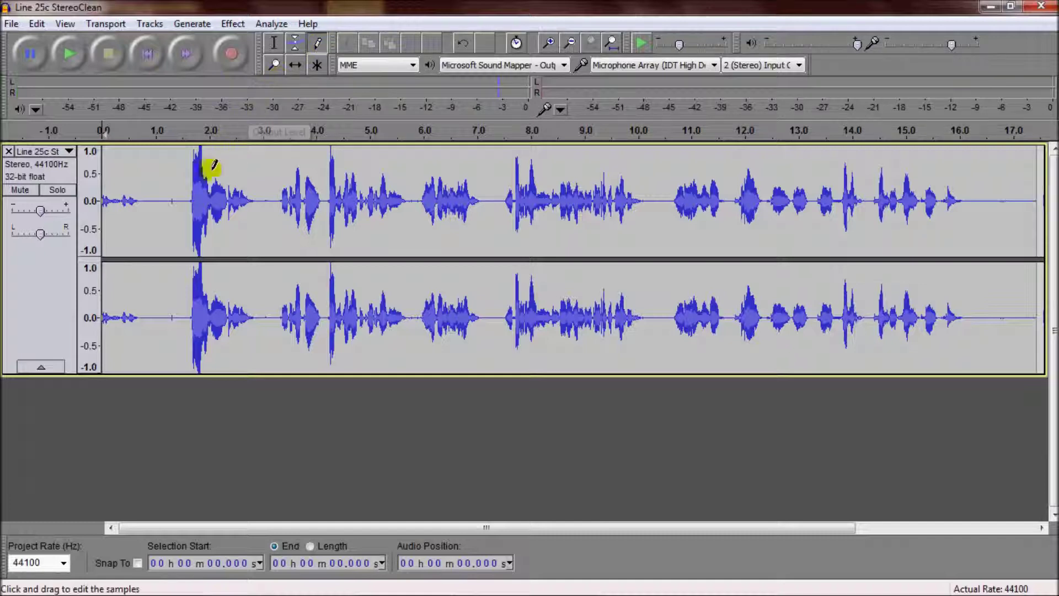
{"action": "scroll", "coordinate": [171, 198], "scroll_direction": "up", "scroll_amount": 4}
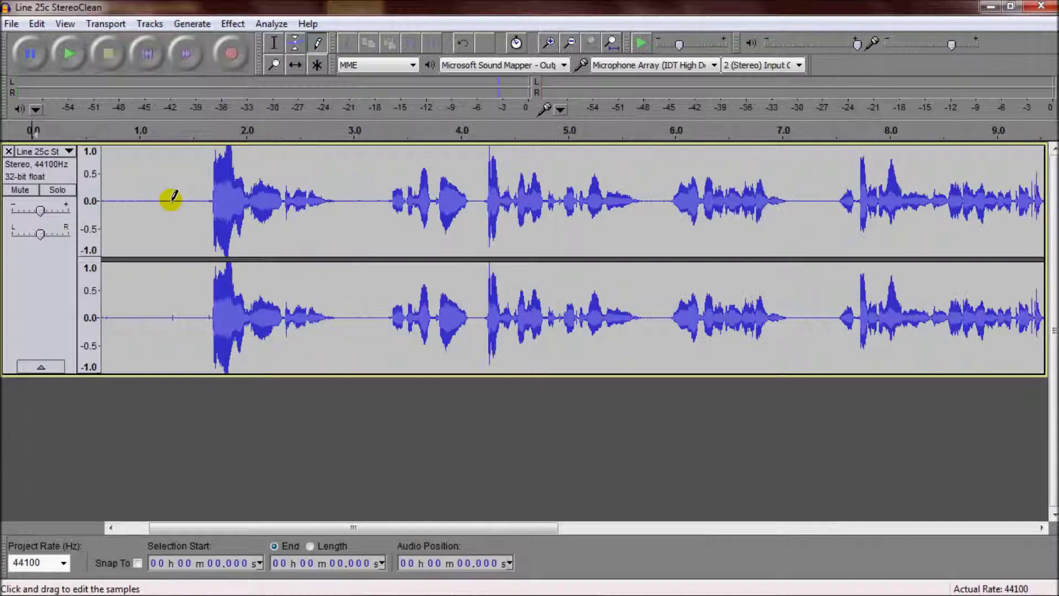
{"action": "scroll", "coordinate": [172, 197], "scroll_direction": "up", "scroll_amount": 4}
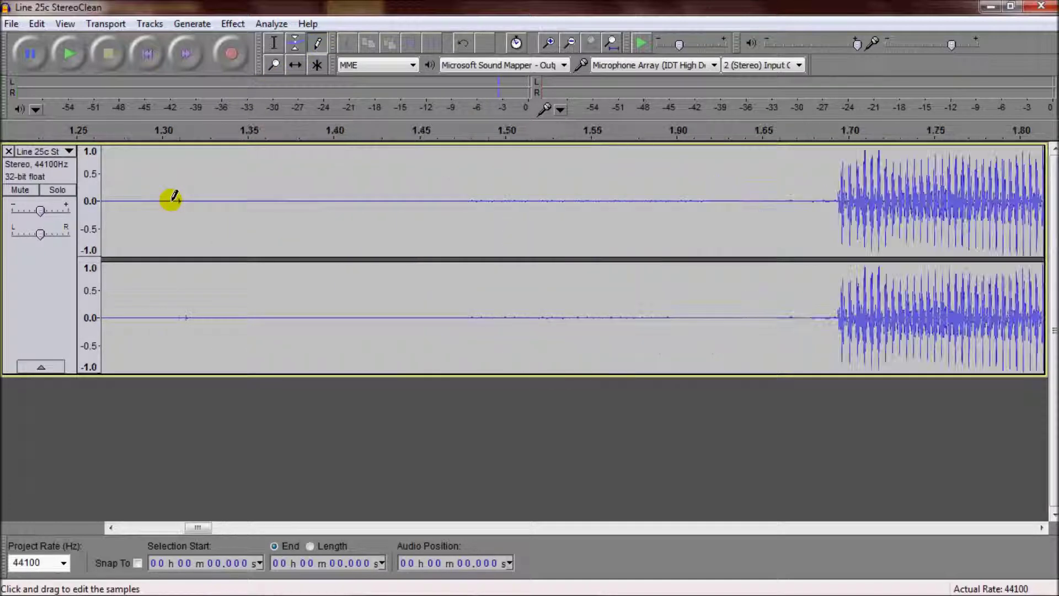
{"action": "scroll", "coordinate": [175, 196], "scroll_direction": "up", "scroll_amount": 5}
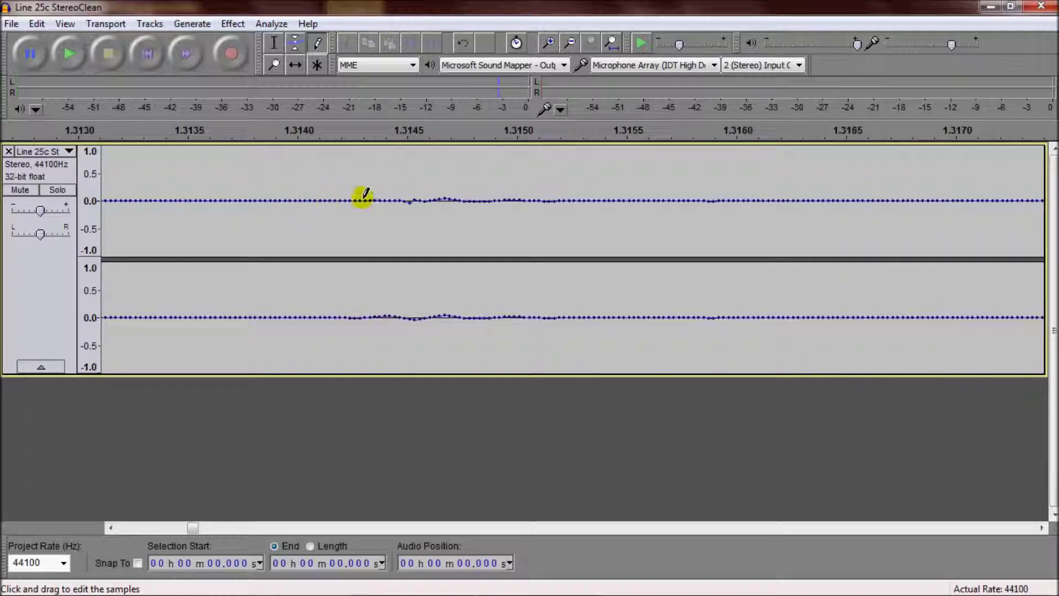
{"action": "scroll", "coordinate": [441, 196], "scroll_direction": "up", "scroll_amount": 2}
{"action": "scroll", "coordinate": [333, 193], "scroll_direction": "up", "scroll_amount": 1}
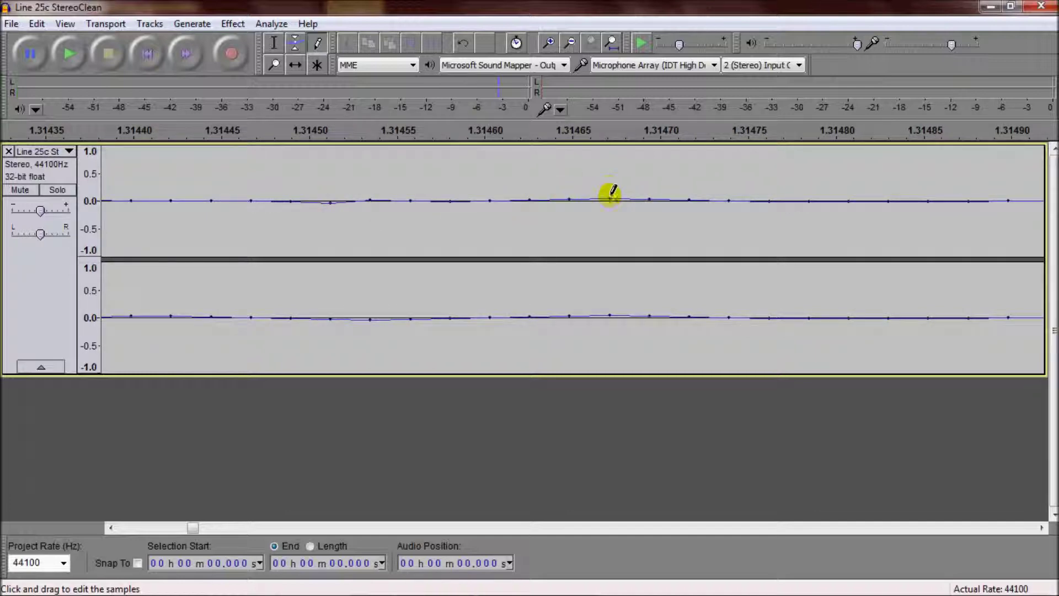
{"action": "mouse_move", "coordinate": [608, 189]}
{"action": "left_mouse_down"}
{"action": "mouse_move", "coordinate": [610, 175]}
{"action": "mouse_move", "coordinate": [647, 233]}
{"action": "left_mouse_up"}
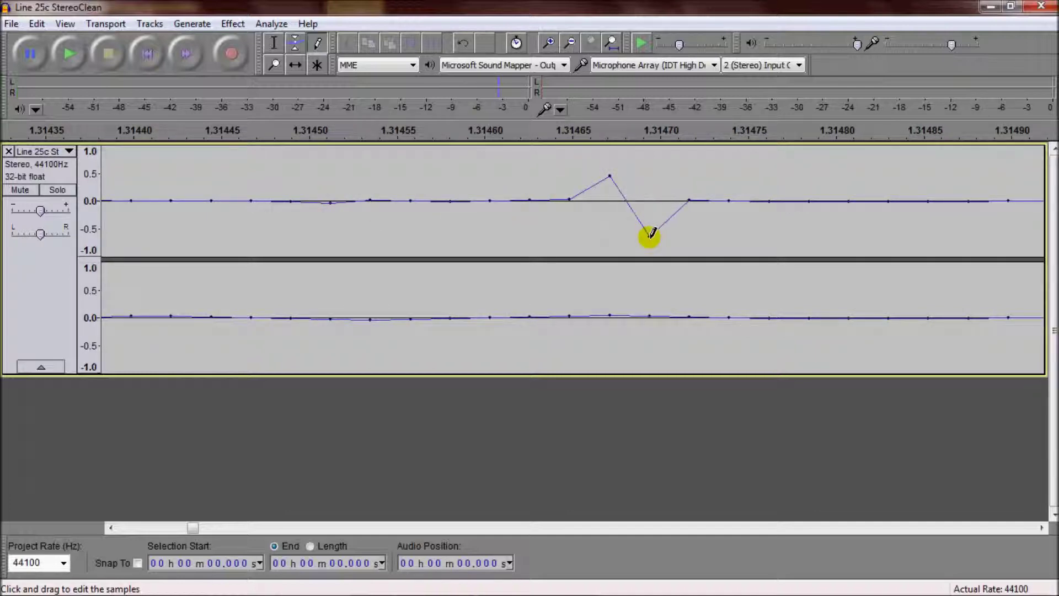
{"action": "left_click", "coordinate": [530, 194]}
{"action": "mouse_move", "coordinate": [530, 193]}
{"action": "left_mouse_down"}
{"action": "mouse_move", "coordinate": [587, 206]}
{"action": "mouse_move", "coordinate": [572, 199]}
{"action": "mouse_move", "coordinate": [570, 229]}
{"action": "left_mouse_up"}
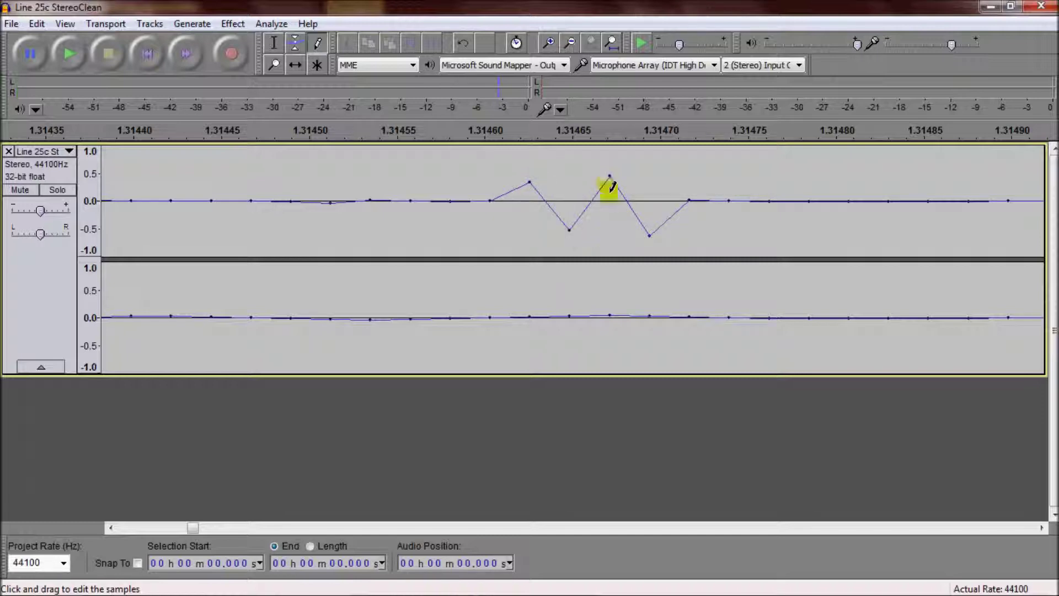
- Flatten the edited samples near 1.31464–1.31470 s back to zero
{"action": "left_click_drag", "start_coordinate": [610, 172], "coordinate": [611, 192]}
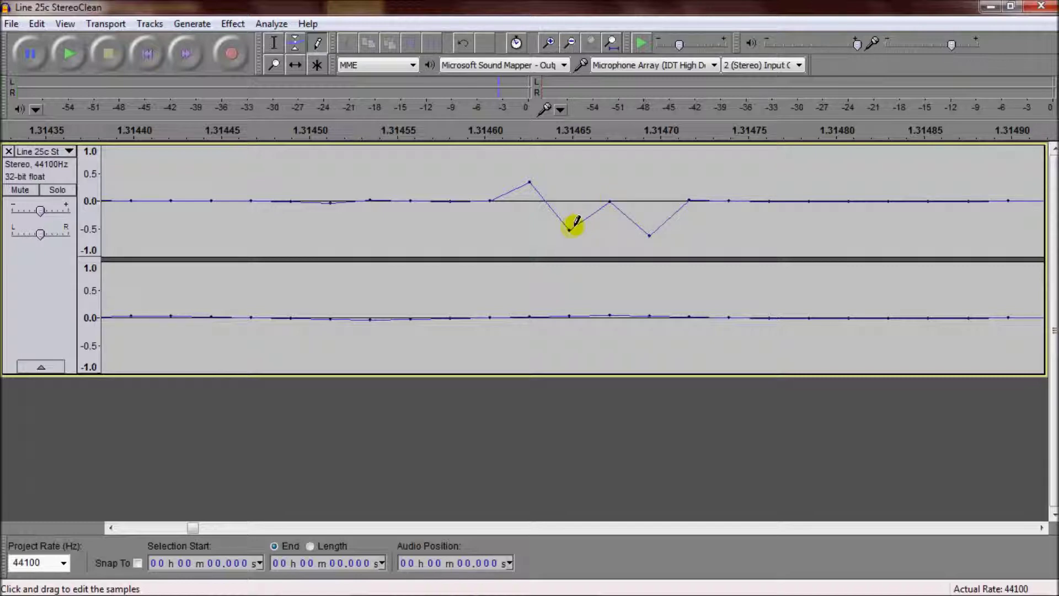
{"action": "mouse_move", "coordinate": [570, 228]}
{"action": "left_mouse_down"}
{"action": "mouse_move", "coordinate": [575, 202]}
{"action": "mouse_move", "coordinate": [531, 189]}
{"action": "mouse_move", "coordinate": [530, 199]}
{"action": "left_mouse_up"}
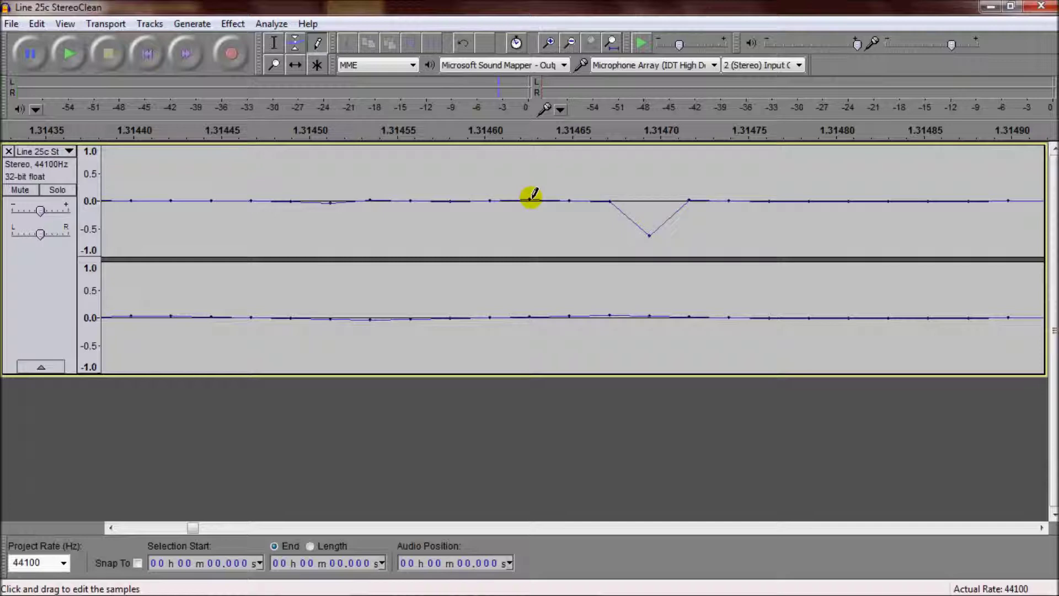
{"action": "left_click_drag", "start_coordinate": [649, 233], "coordinate": [651, 198]}
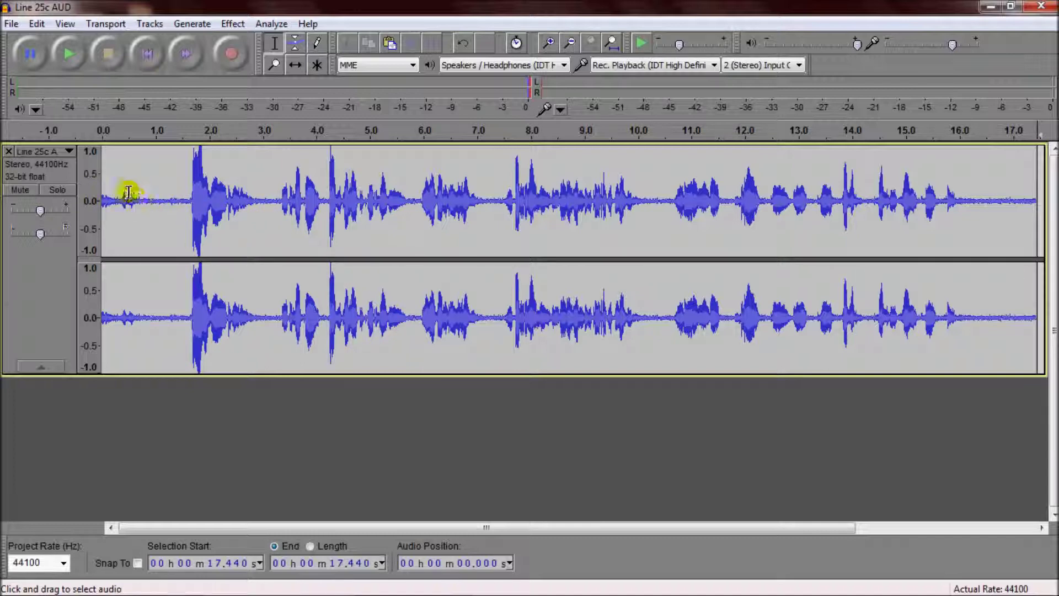
- Select the quiet lead-in, then use Ctrl+Z to remove the voice track, leaving the project empty
{"action": "left_click_drag", "start_coordinate": [151, 199], "coordinate": [97, 200]}
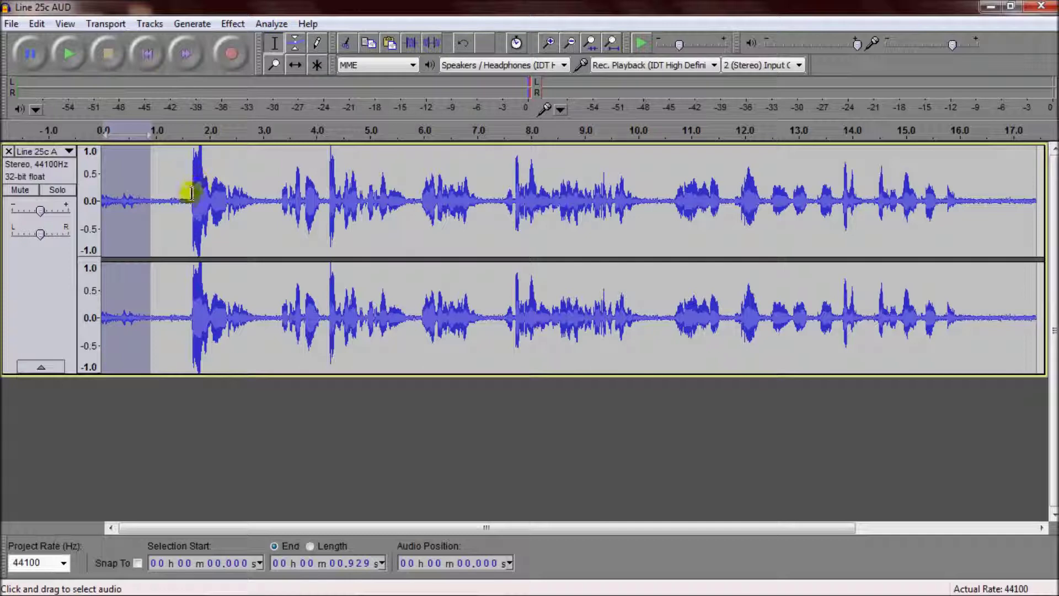
{"action": "key", "text": "ctrl+z"}
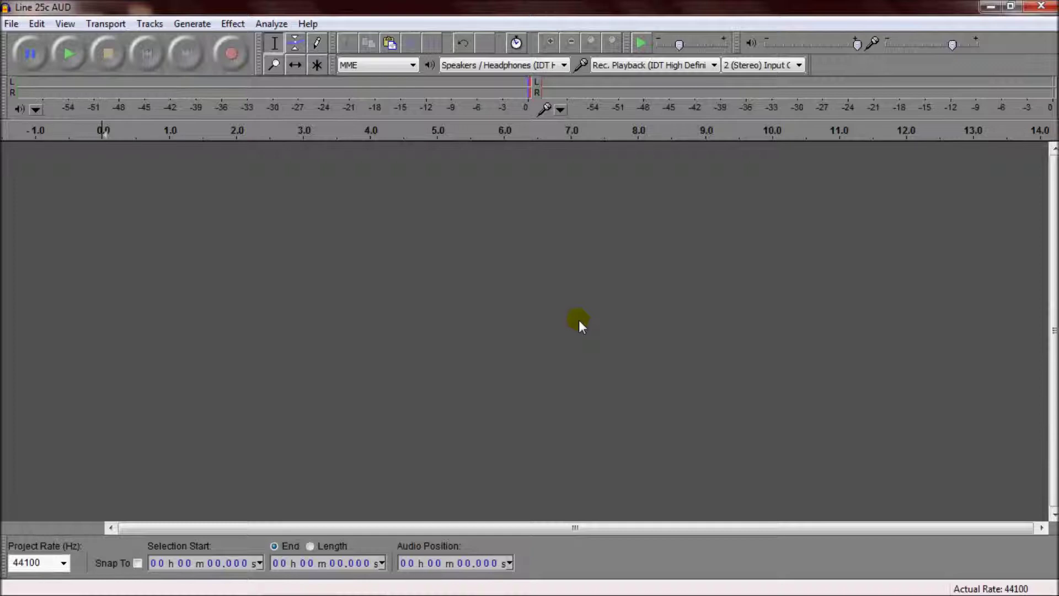
- Import the Line 25c AUD recording as a new track via File > Import > Audio
{"action": "left_click", "coordinate": [11, 24]}
{"action": "mouse_move", "coordinate": [33, 214]}
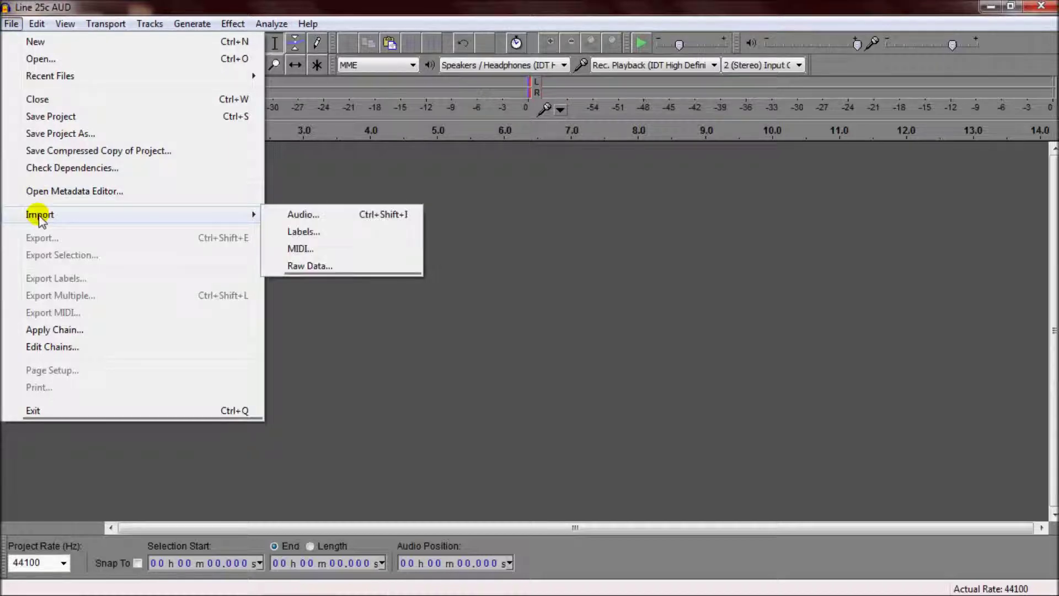
{"action": "left_click", "coordinate": [329, 217]}
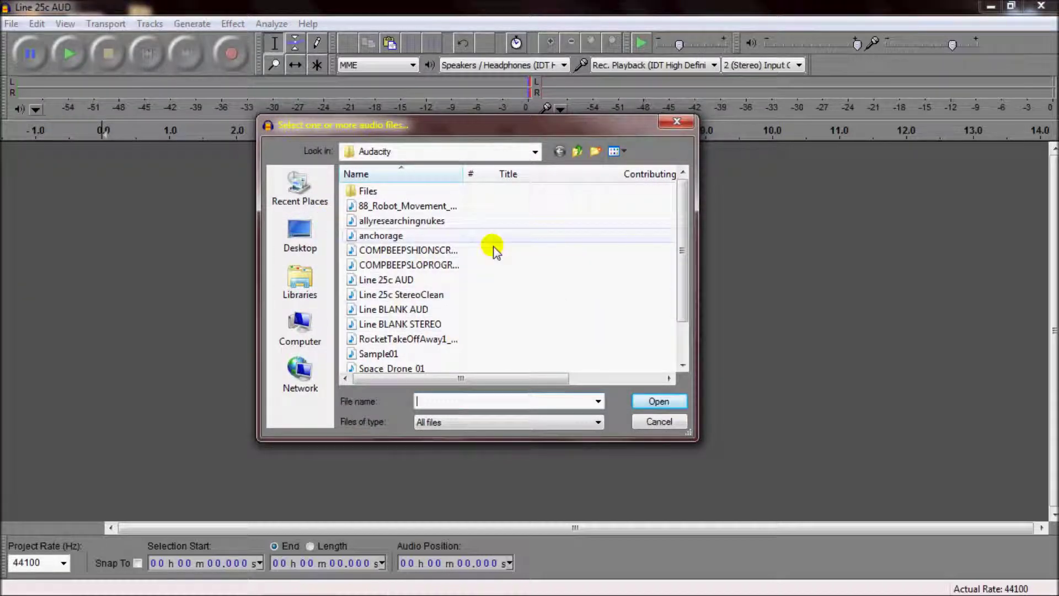
{"action": "left_click", "coordinate": [389, 281]}
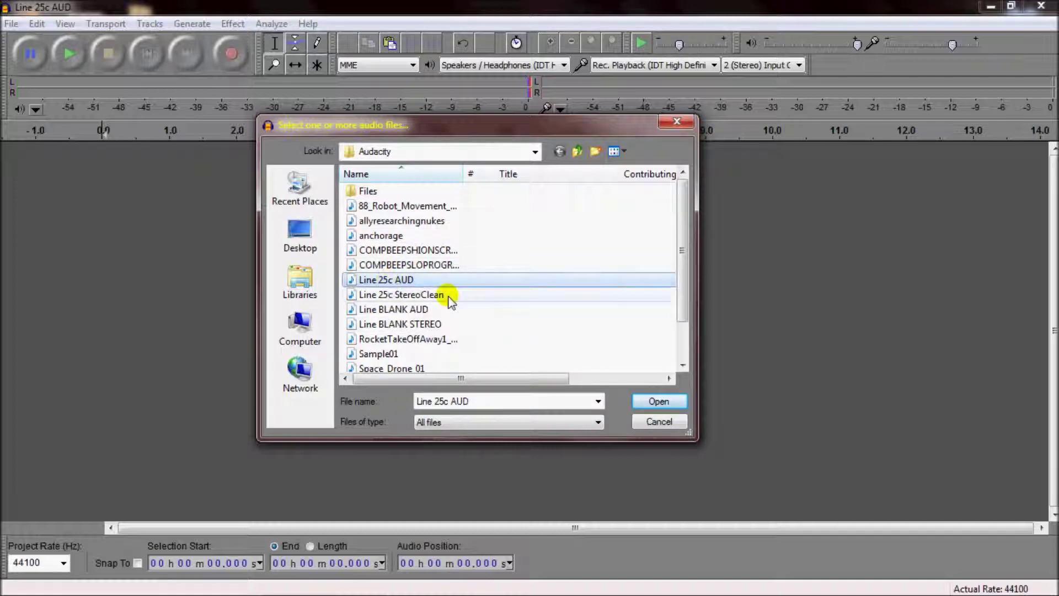
{"action": "left_click", "coordinate": [653, 403]}
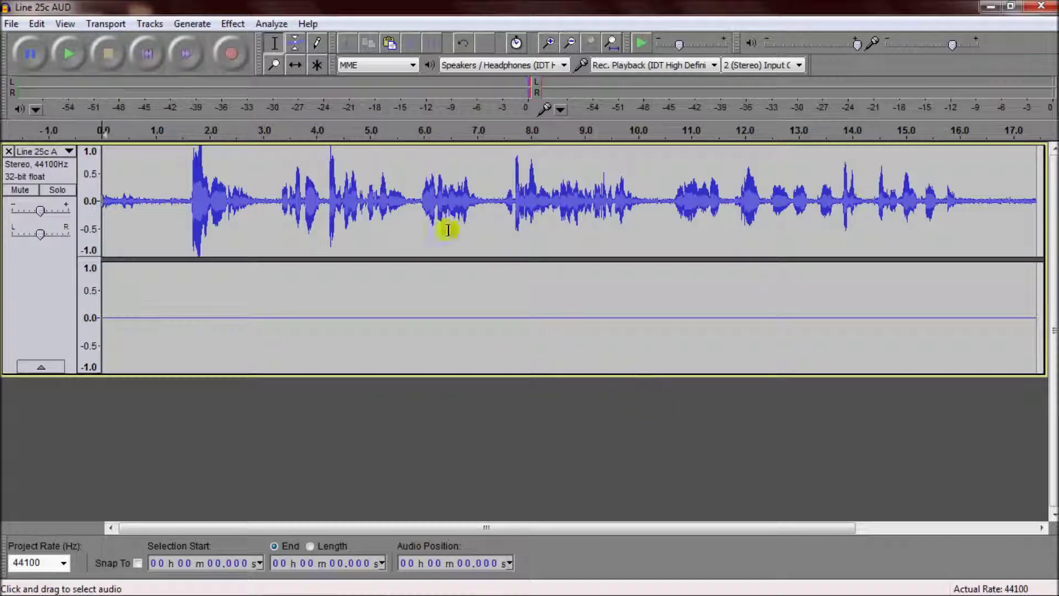
{"action": "left_click", "coordinate": [72, 53]}
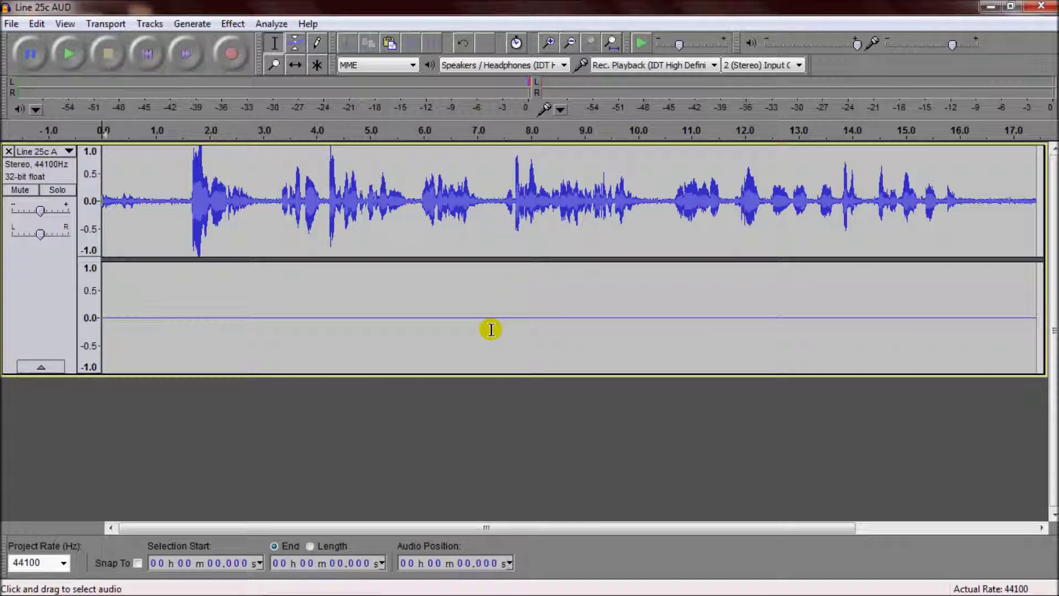
- Split the stereo track, delete the silent channel, duplicate the voice, and rejoin both as stereo
{"action": "left_click", "coordinate": [53, 175]}
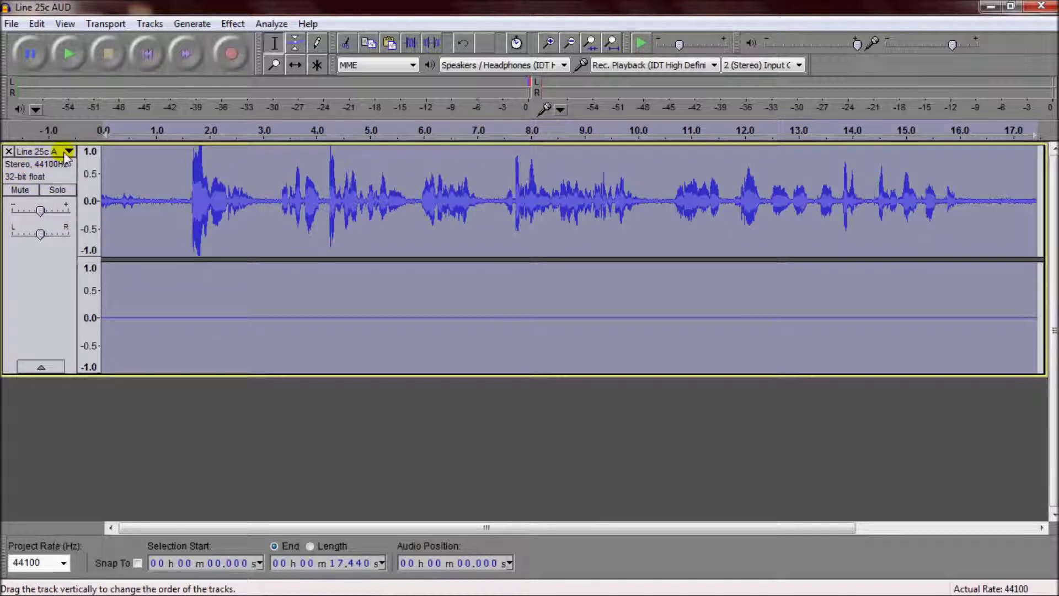
{"action": "left_click", "coordinate": [66, 152]}
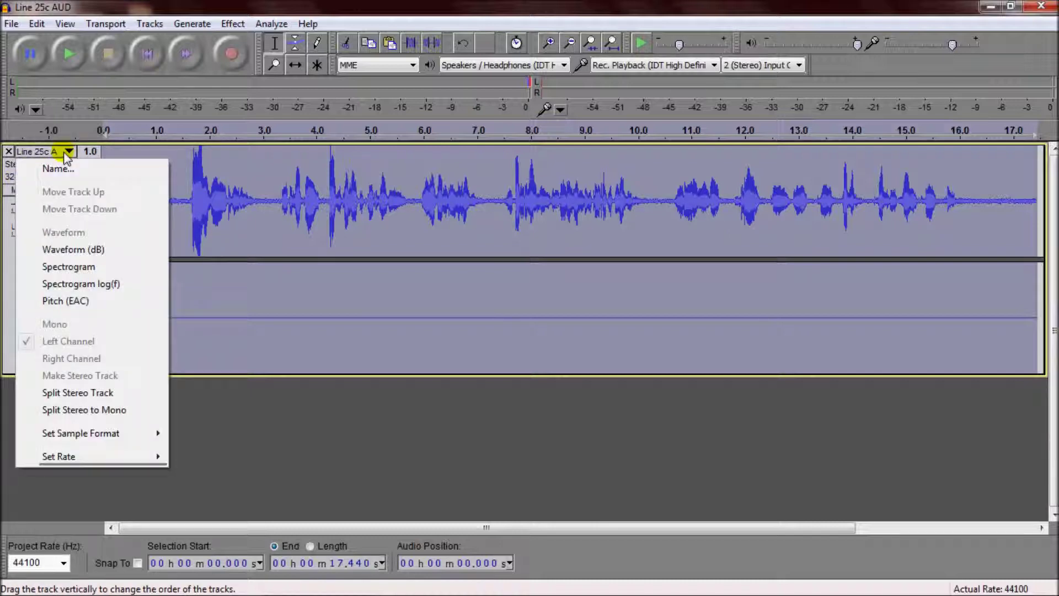
{"action": "left_click", "coordinate": [81, 411]}
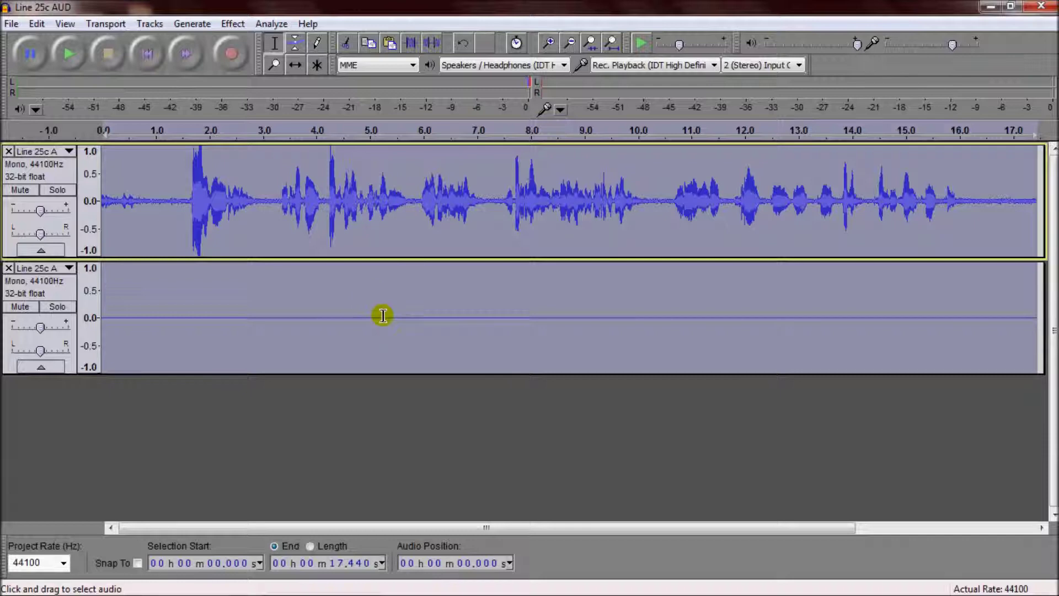
{"action": "left_click", "coordinate": [8, 269]}
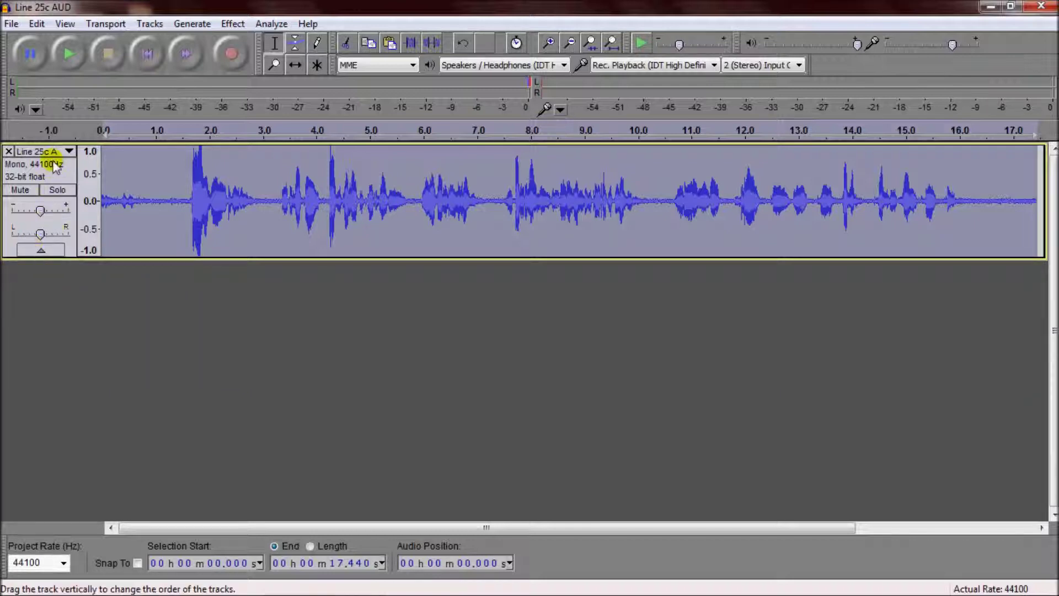
{"action": "key", "text": "ctrl+d"}
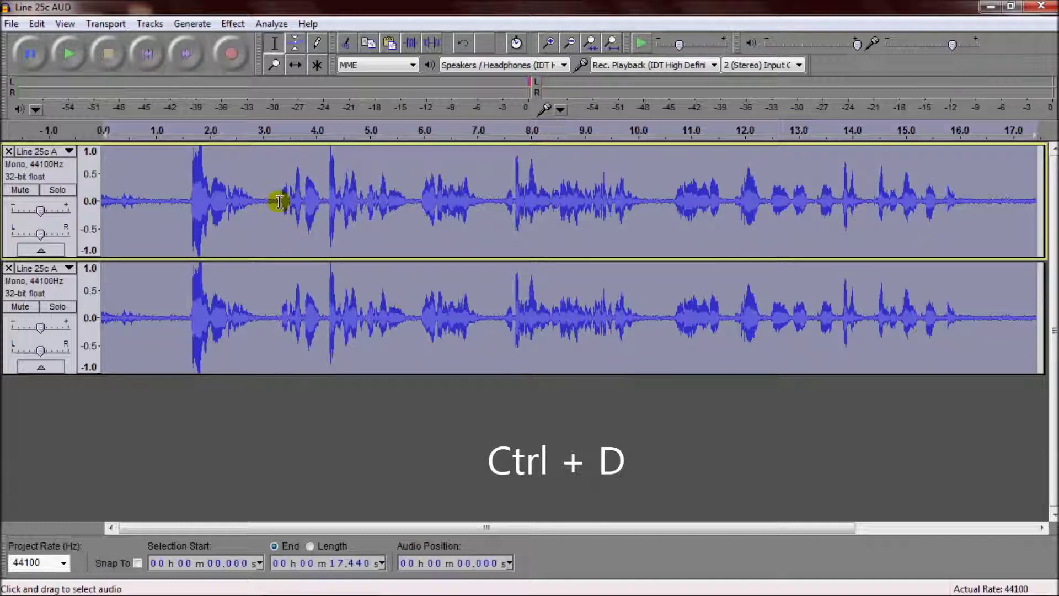
{"action": "left_click", "coordinate": [41, 156]}
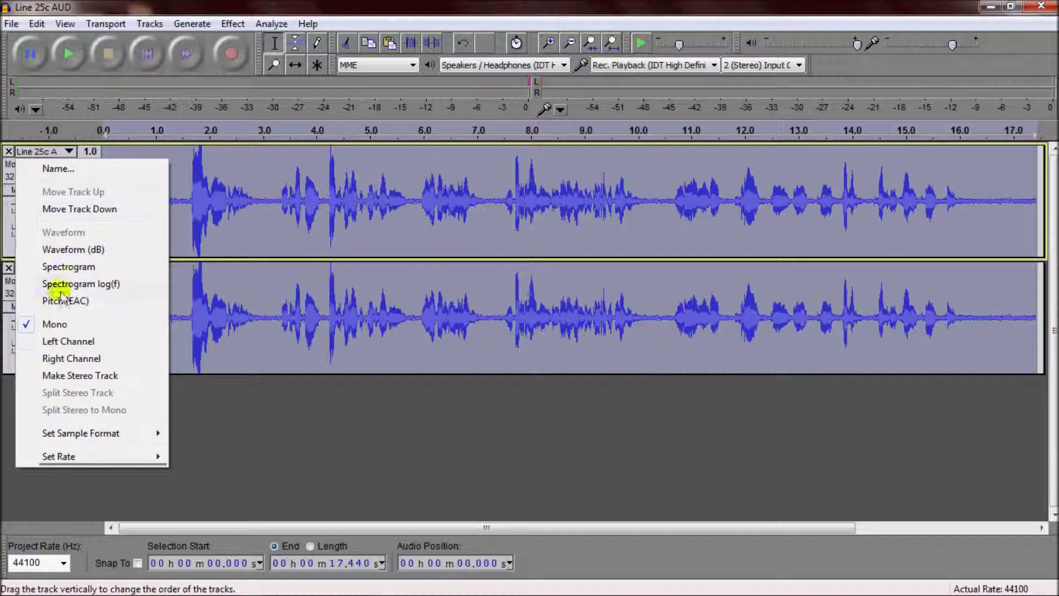
{"action": "left_click", "coordinate": [77, 376]}
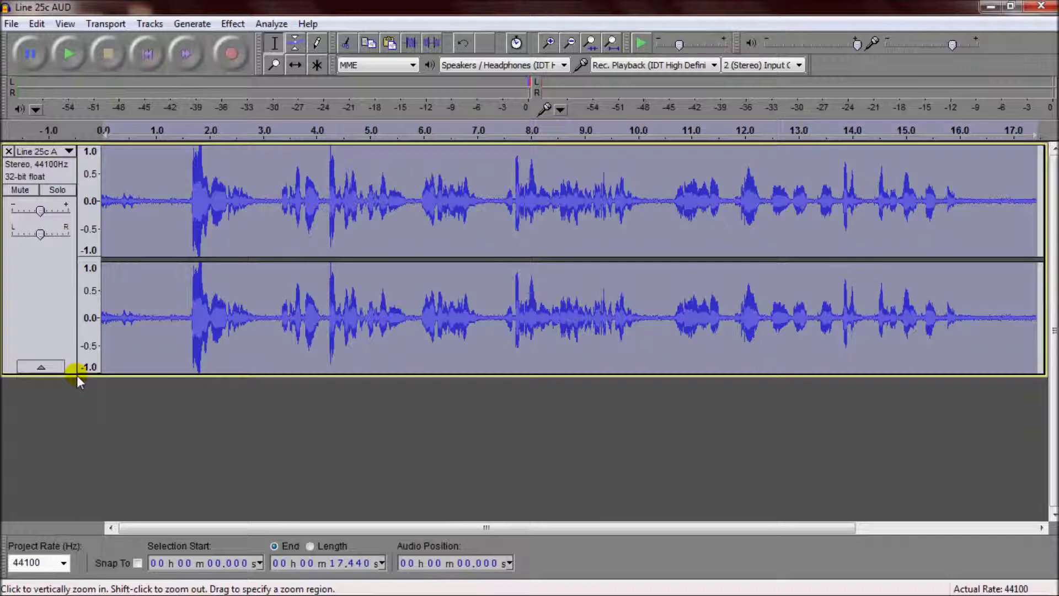
- Play the new stereo voice line from the start to check both channels
{"action": "left_click", "coordinate": [182, 198]}
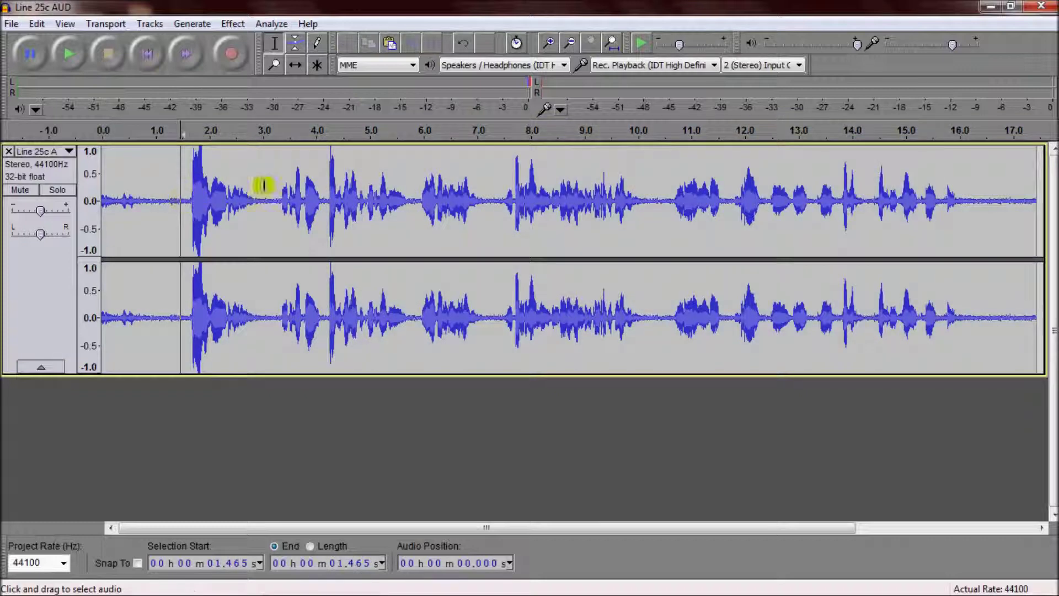
{"action": "left_click", "coordinate": [150, 55]}
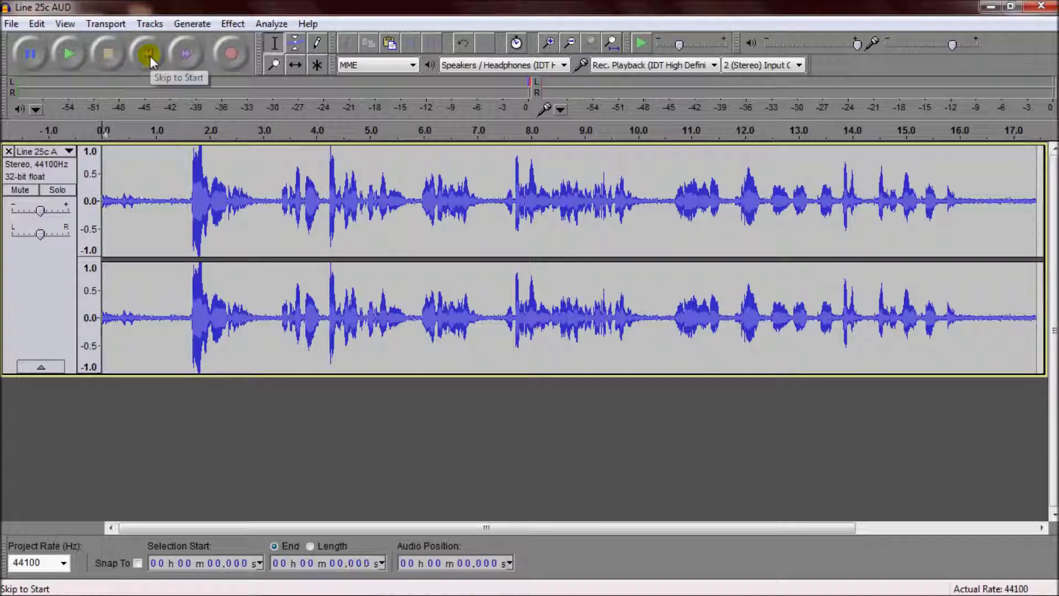
{"action": "left_click", "coordinate": [78, 58]}
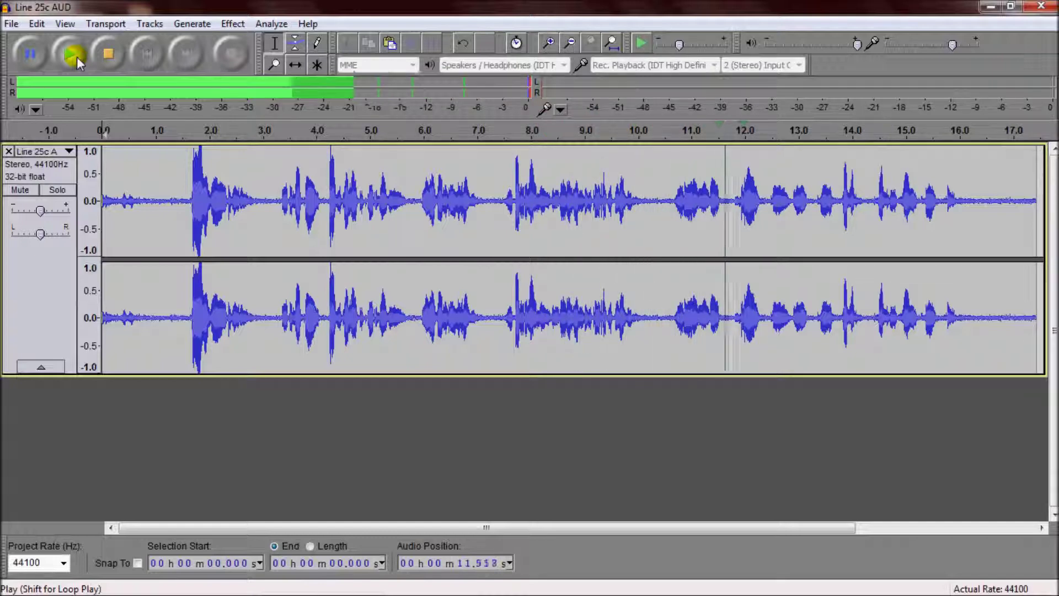
{"action": "left_click", "coordinate": [95, 57]}
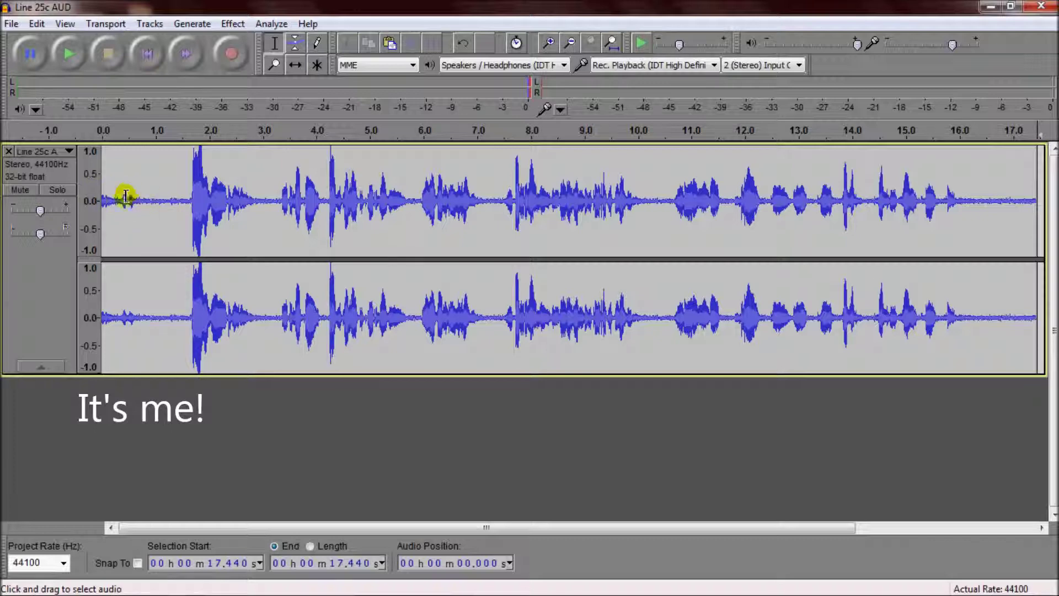
- Cut the silent lead-in from 0 to about 1.6 s so speech starts immediately
{"action": "left_click_drag", "start_coordinate": [151, 200], "coordinate": [102, 201]}
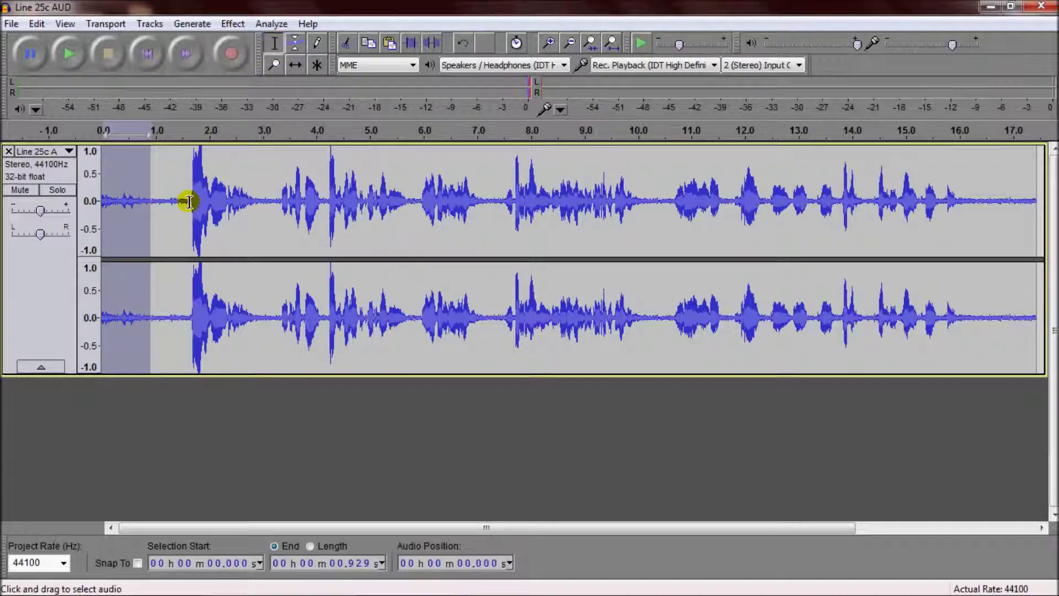
{"action": "left_click_drag", "start_coordinate": [187, 203], "coordinate": [78, 203]}
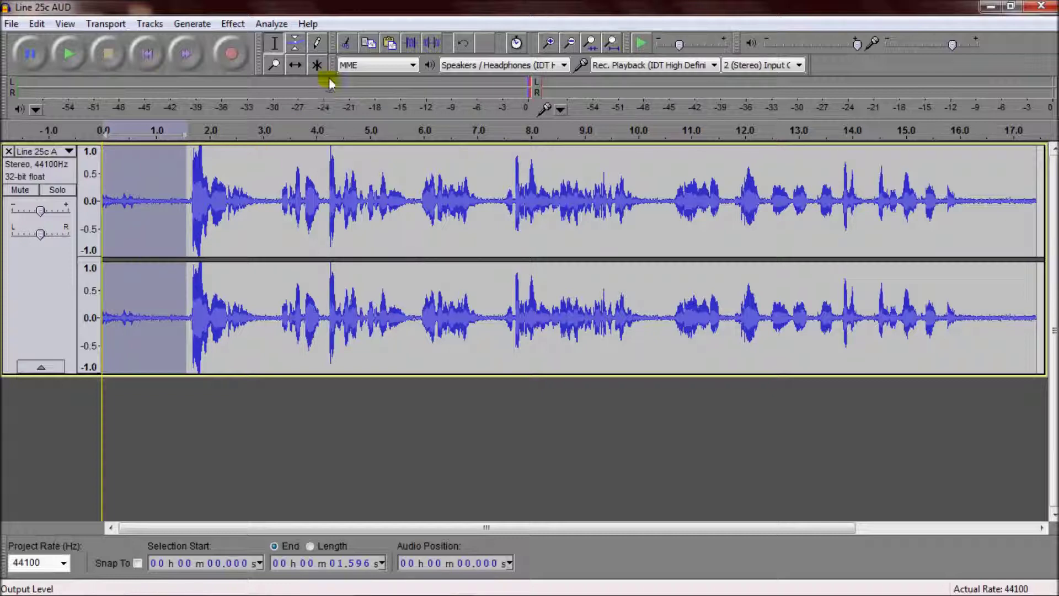
{"action": "left_click", "coordinate": [348, 44]}
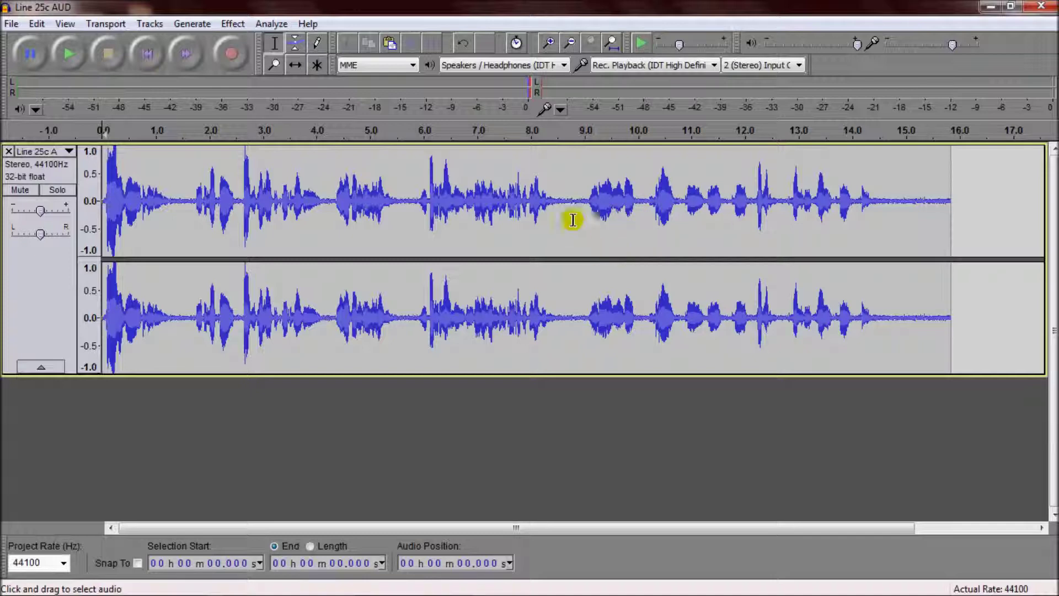
- Delete the audio from 8.75 s to the end and play the shortened voice line from the start
{"action": "left_click", "coordinate": [571, 201]}
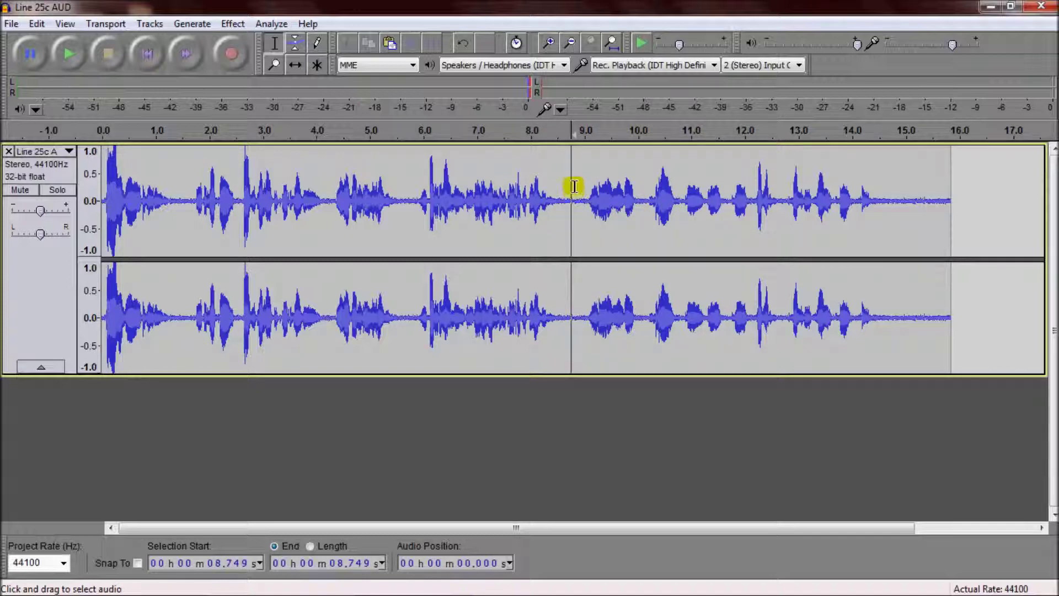
{"action": "left_click_drag", "start_coordinate": [573, 182], "coordinate": [953, 201]}
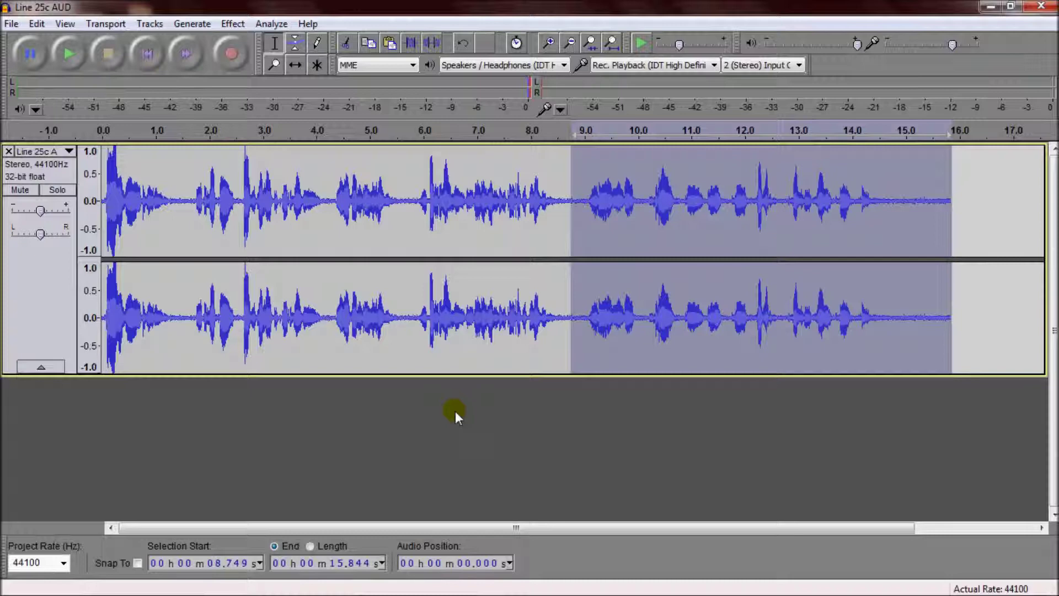
{"action": "key", "text": "Delete"}
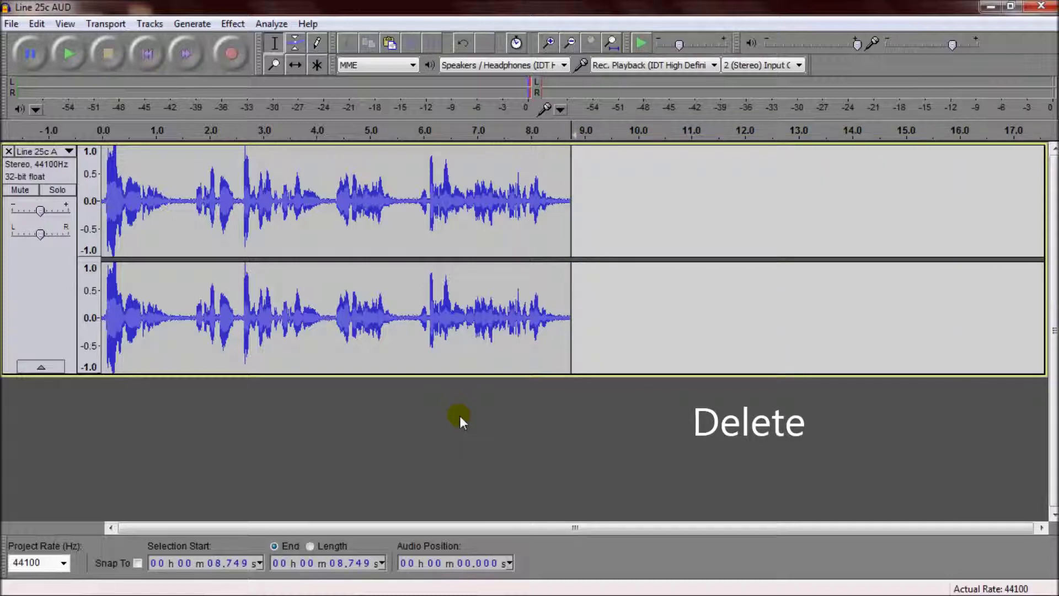
{"action": "left_click", "coordinate": [147, 55]}
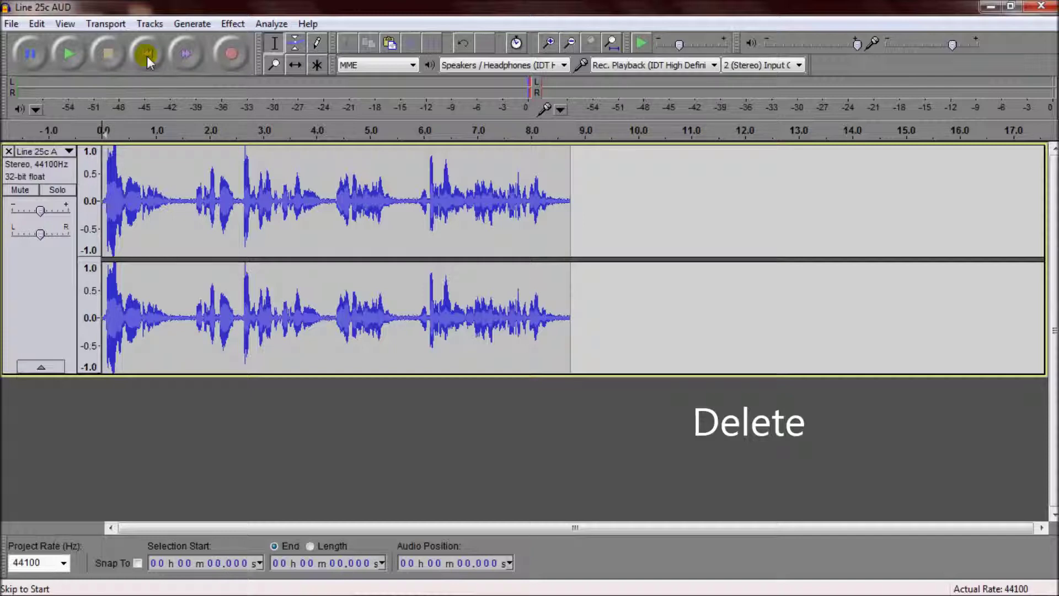
{"action": "left_click", "coordinate": [70, 55]}
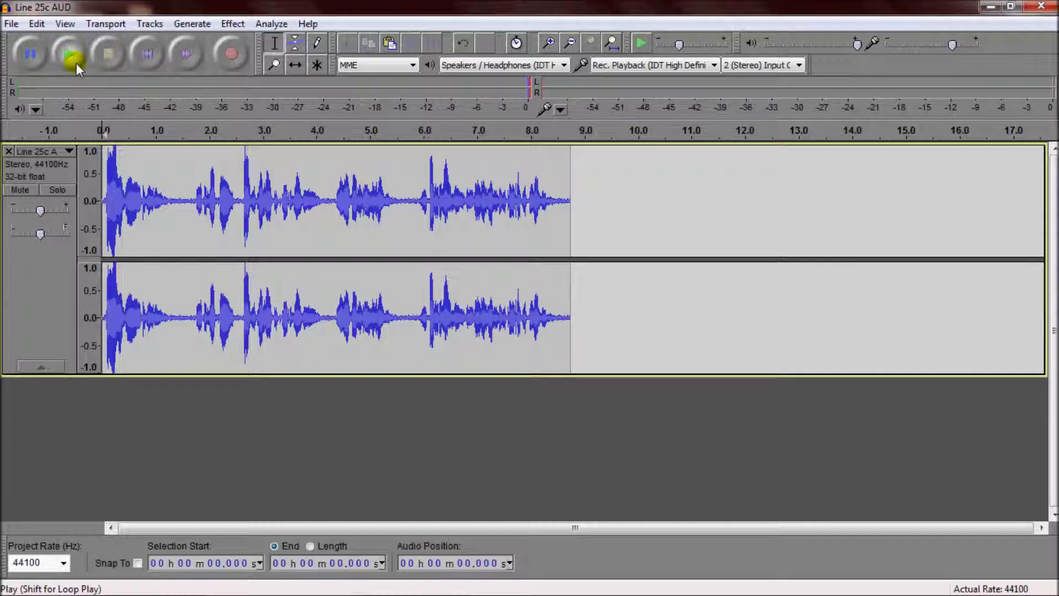
- Import Line BLANK STEREO as a new track and select its silence from about 5.1 to 24.8 s
{"action": "left_click", "coordinate": [11, 23]}
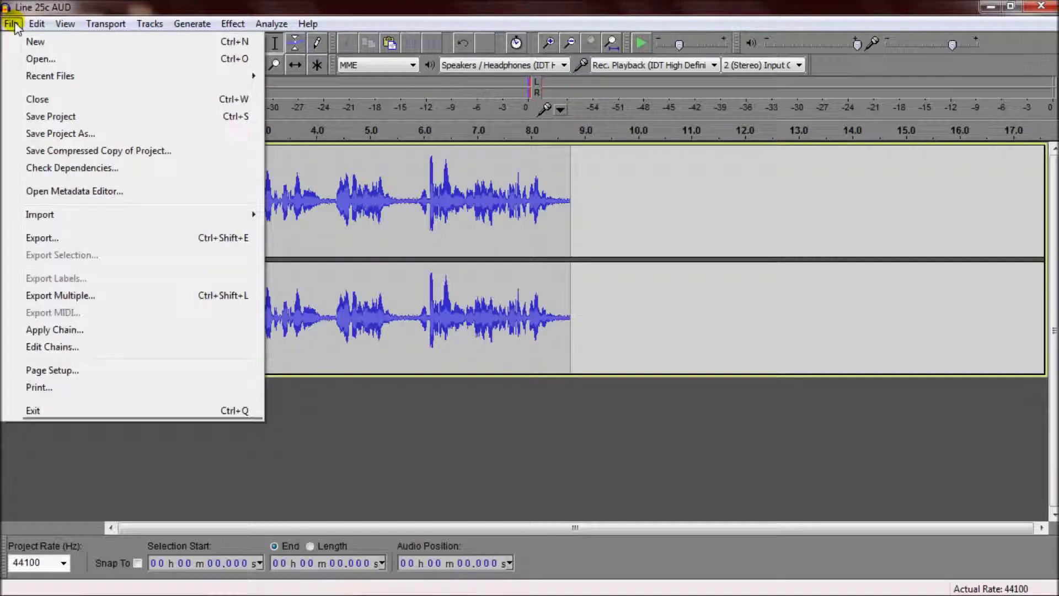
{"action": "mouse_move", "coordinate": [38, 215]}
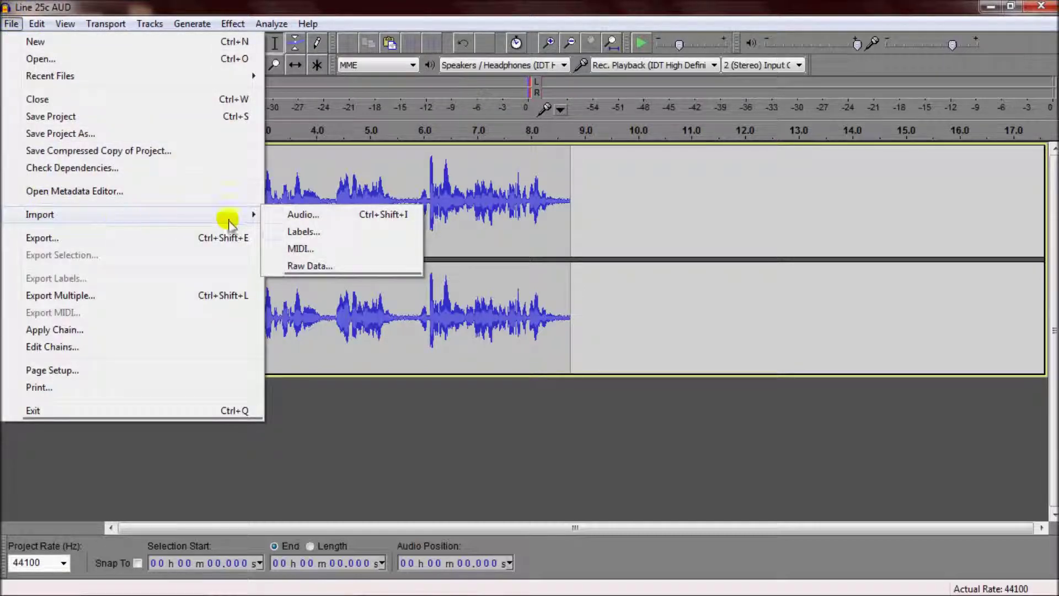
{"action": "left_click", "coordinate": [324, 215]}
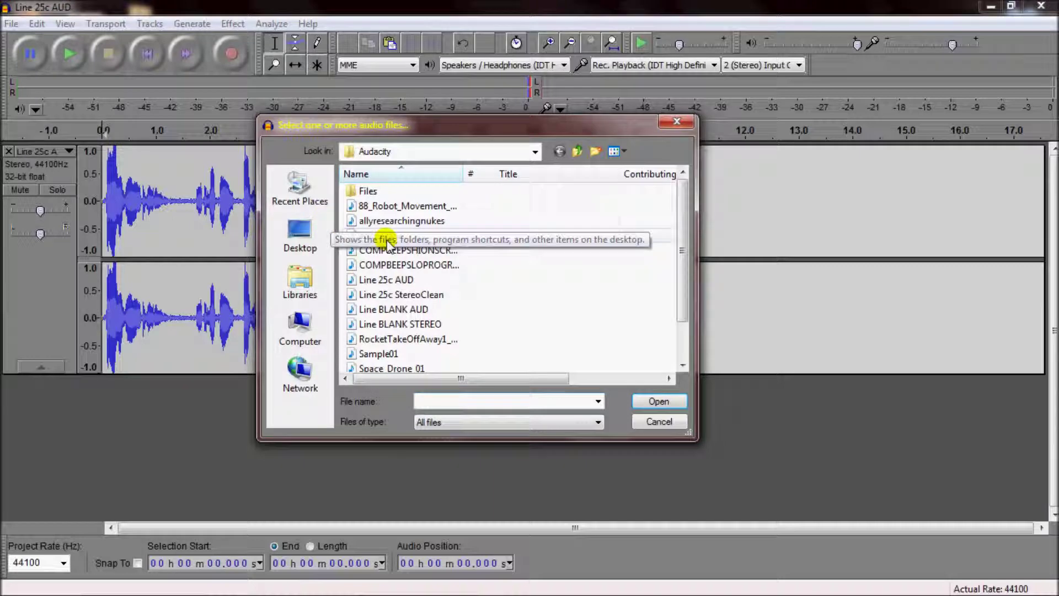
{"action": "left_click", "coordinate": [400, 324]}
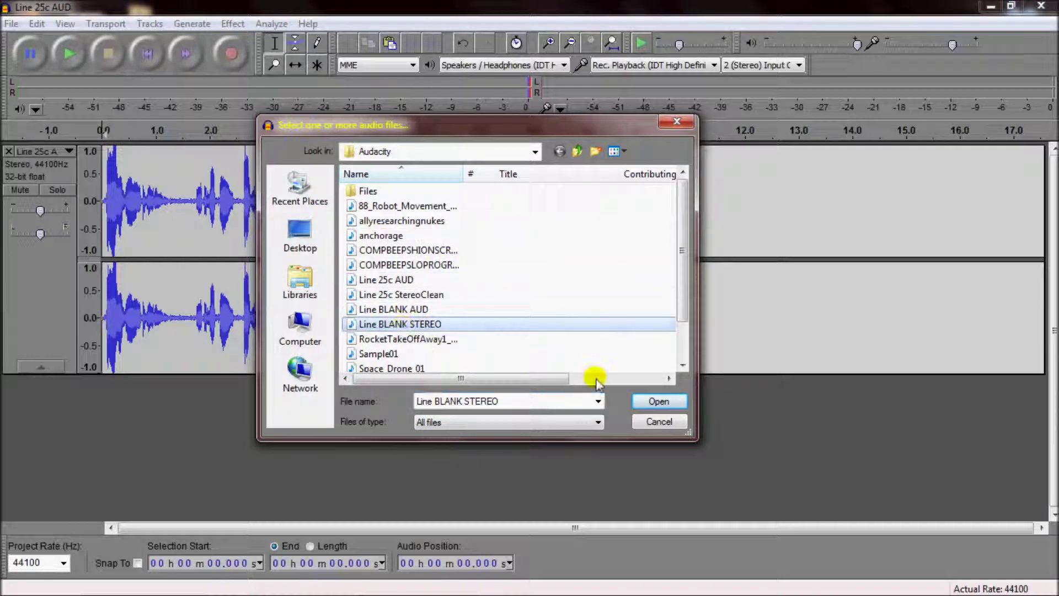
{"action": "left_click", "coordinate": [657, 402]}
{"action": "scroll", "coordinate": [503, 375], "scroll_direction": "down", "scroll_amount": 1}
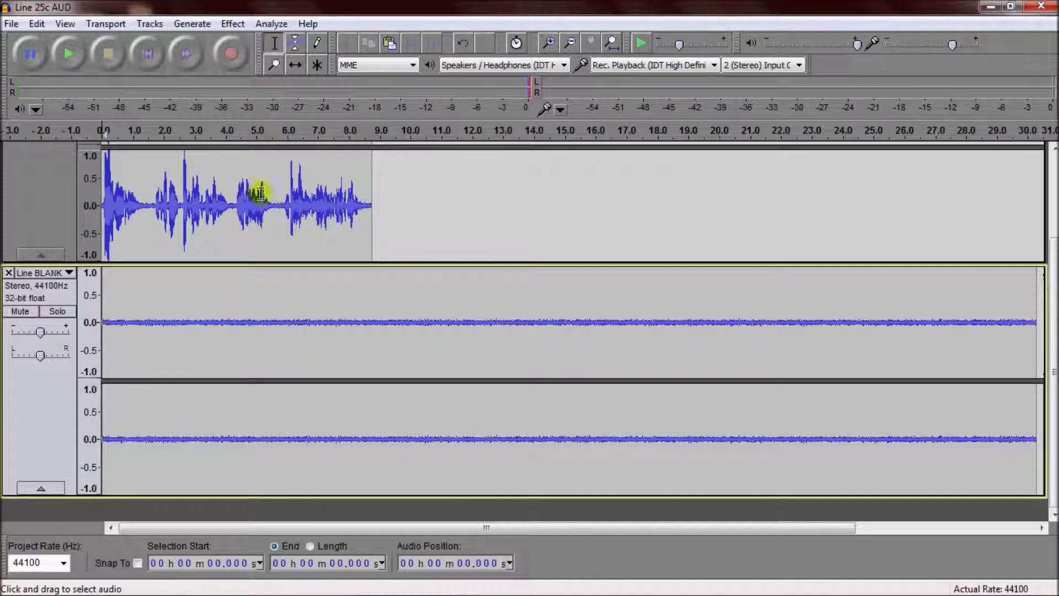
{"action": "left_click_drag", "start_coordinate": [260, 324], "coordinate": [876, 348]}
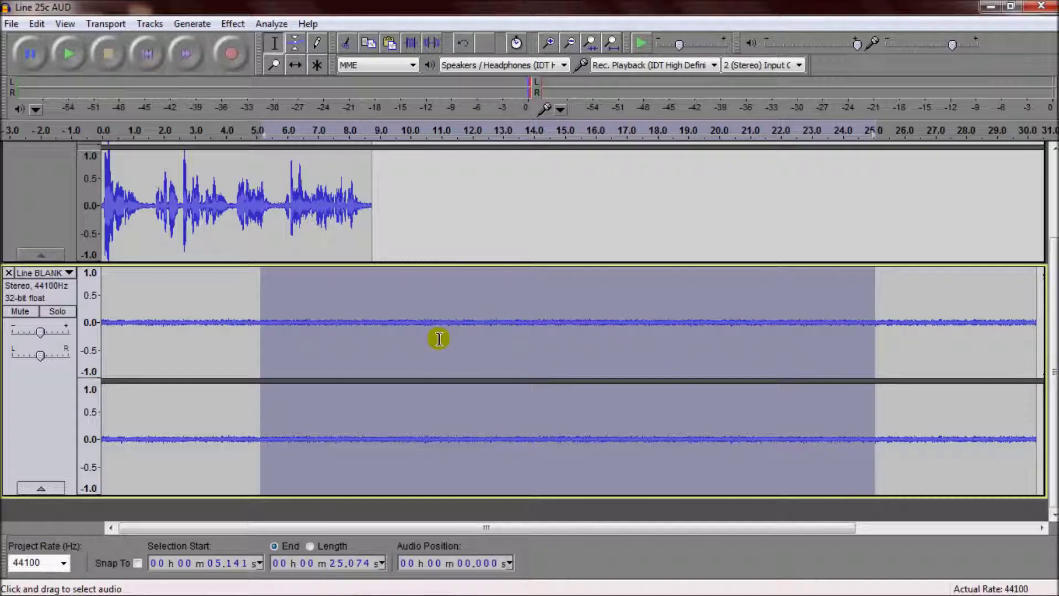
- Get a Noise Removal profile from the selected blank audio, then delete the Line BLANK track
{"action": "left_click", "coordinate": [236, 23]}
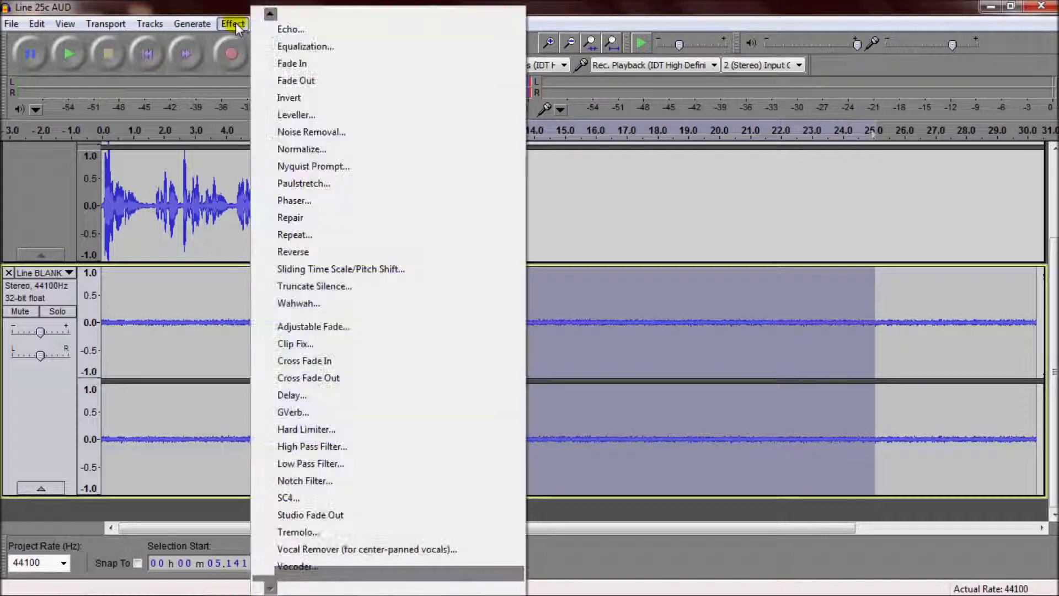
{"action": "left_click", "coordinate": [300, 131]}
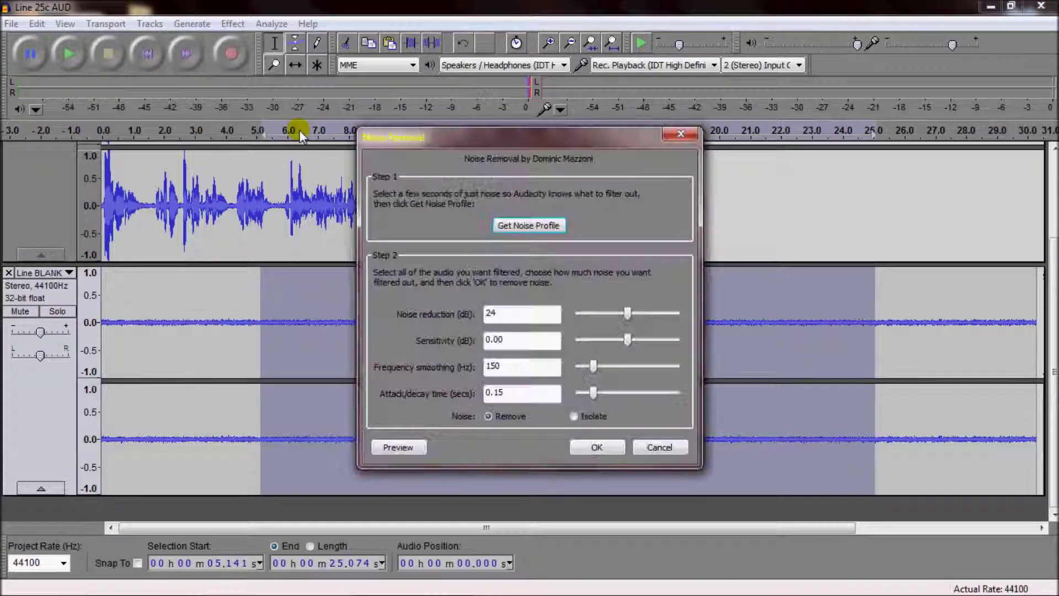
{"action": "left_click", "coordinate": [531, 225]}
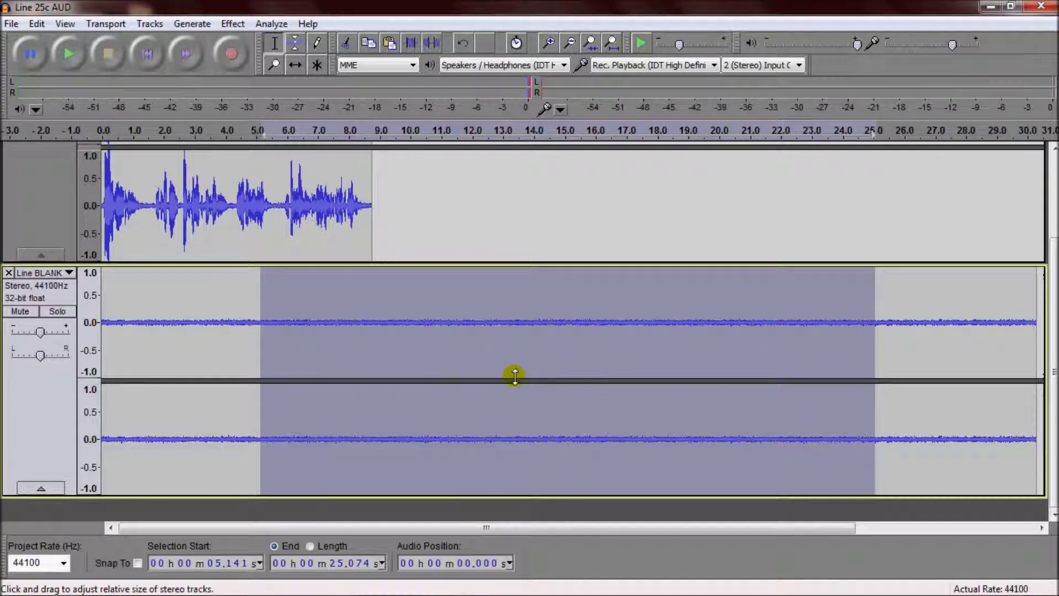
{"action": "left_click", "coordinate": [9, 273]}
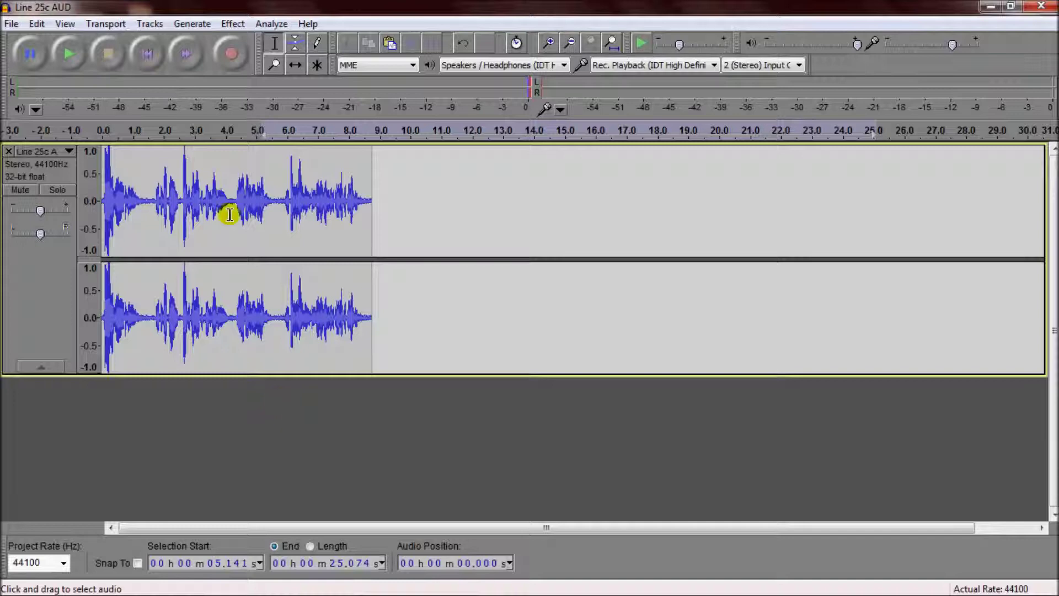
- Apply Noise Removal to the whole Line 25c AUD voice track
{"action": "left_click", "coordinate": [47, 177]}
{"action": "left_click", "coordinate": [234, 24]}
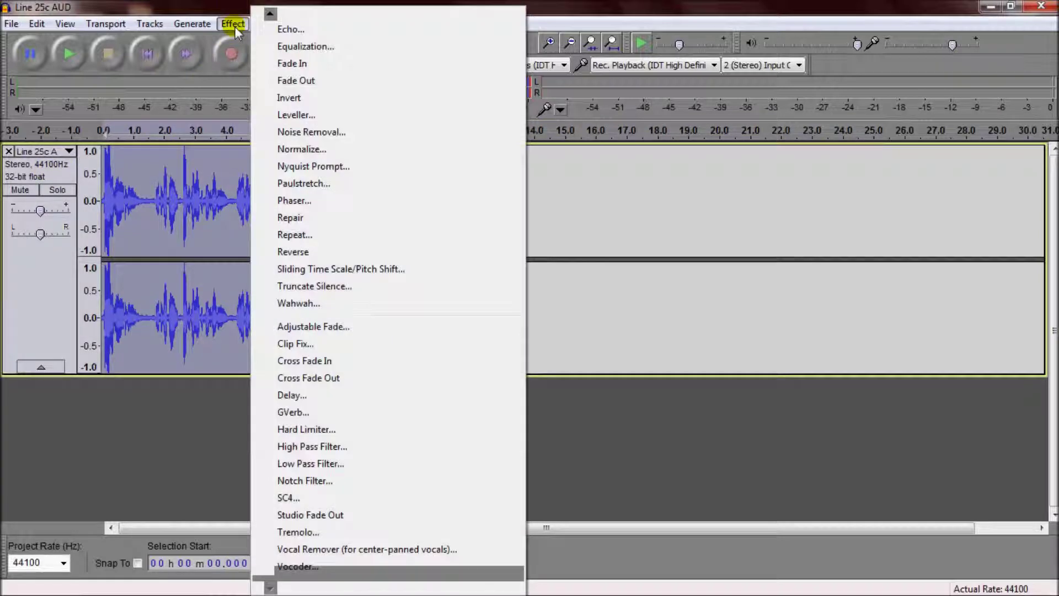
{"action": "left_click", "coordinate": [325, 135]}
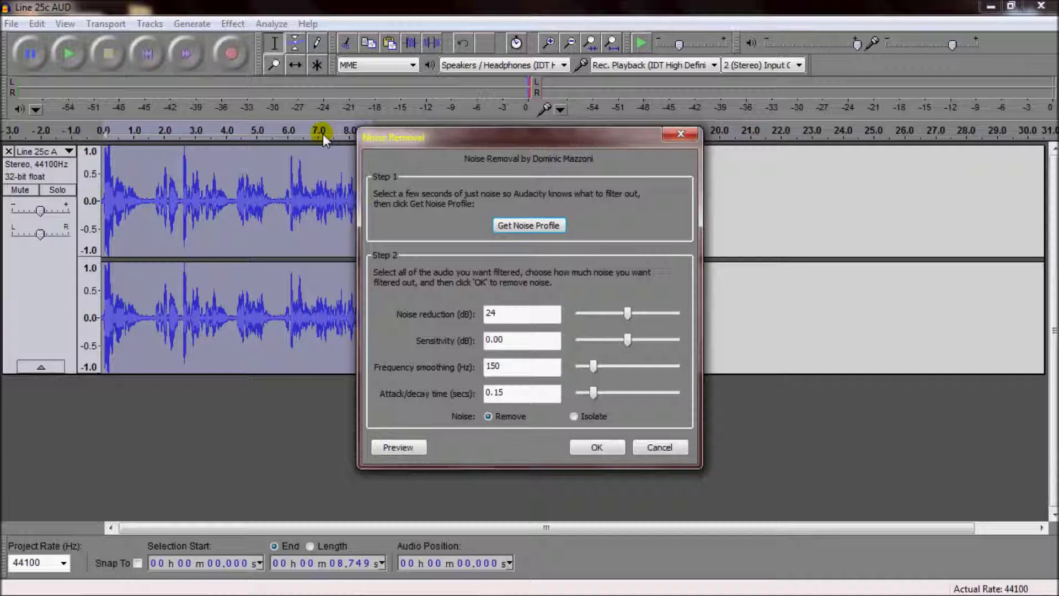
{"action": "left_click", "coordinate": [610, 445]}
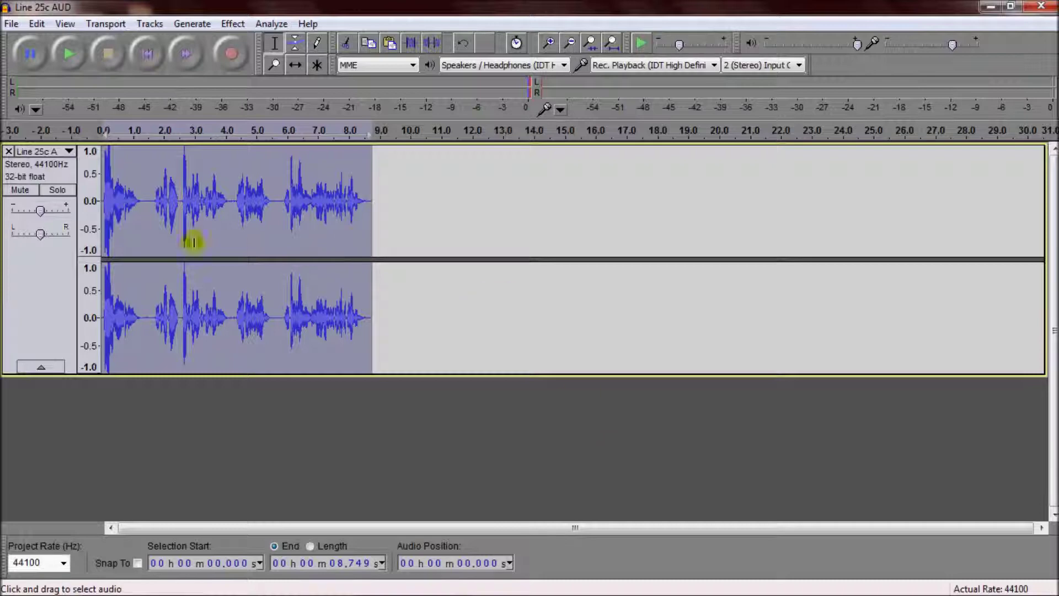
- Play the cleaned voice line from the start and zoom in on the waveform
{"action": "left_click", "coordinate": [146, 205]}
{"action": "left_click", "coordinate": [139, 56]}
{"action": "left_click", "coordinate": [71, 54]}
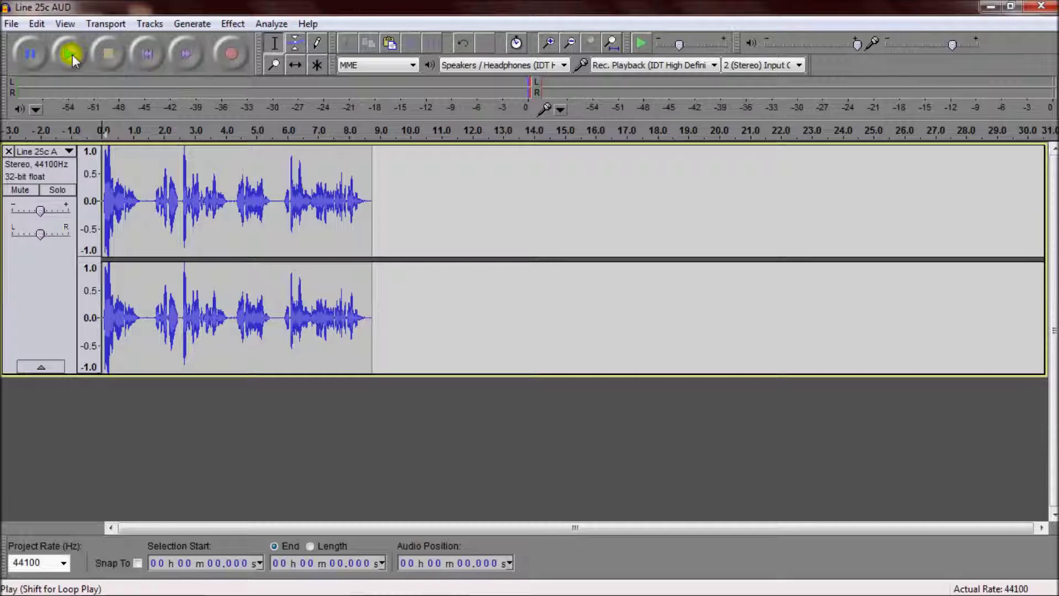
{"action": "key", "text": "ctrl+1"}
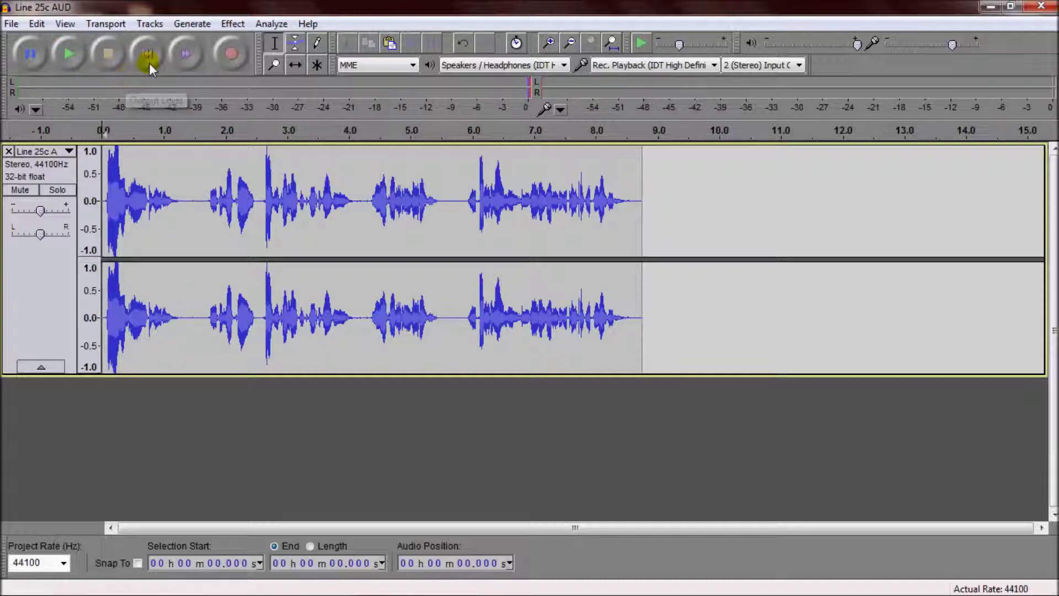
- Audition the cleaned voice line twice, then switch to the Envelope and Zoom tools
{"action": "left_click", "coordinate": [69, 53]}
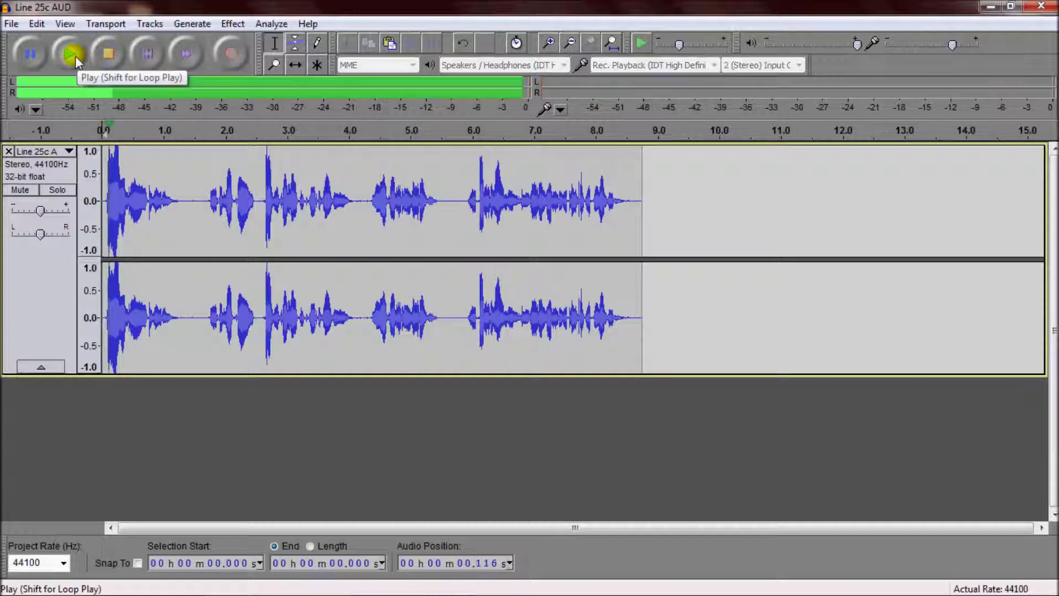
{"action": "left_click", "coordinate": [105, 55]}
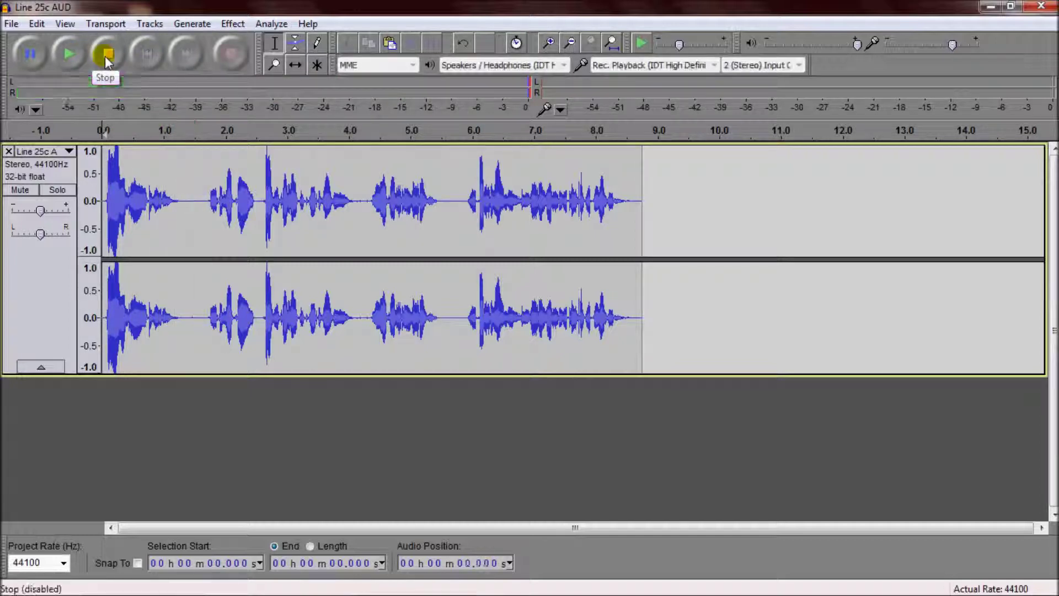
{"action": "left_click", "coordinate": [70, 54]}
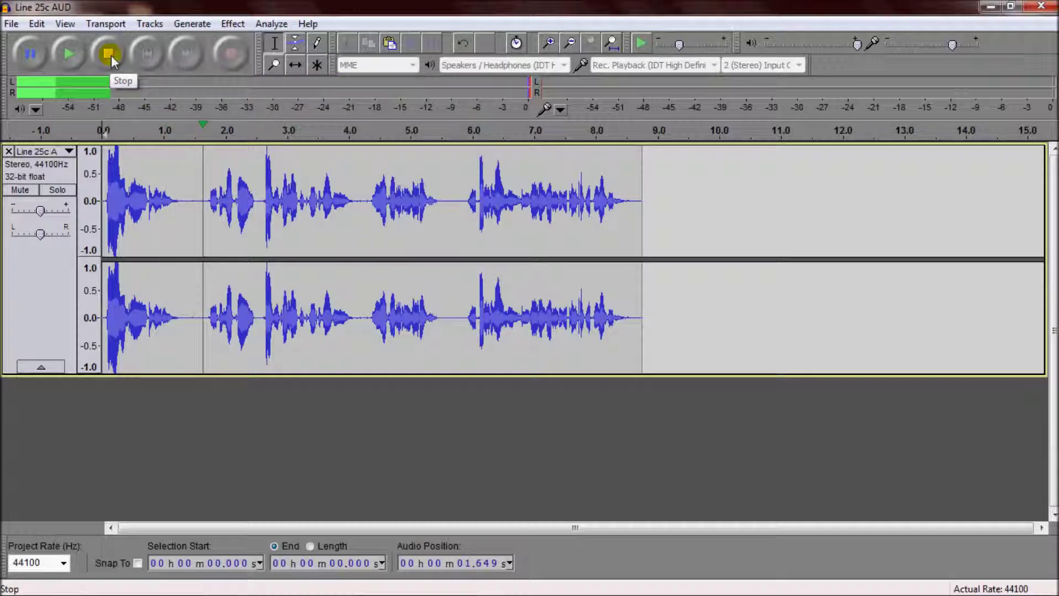
{"action": "left_click", "coordinate": [111, 55]}
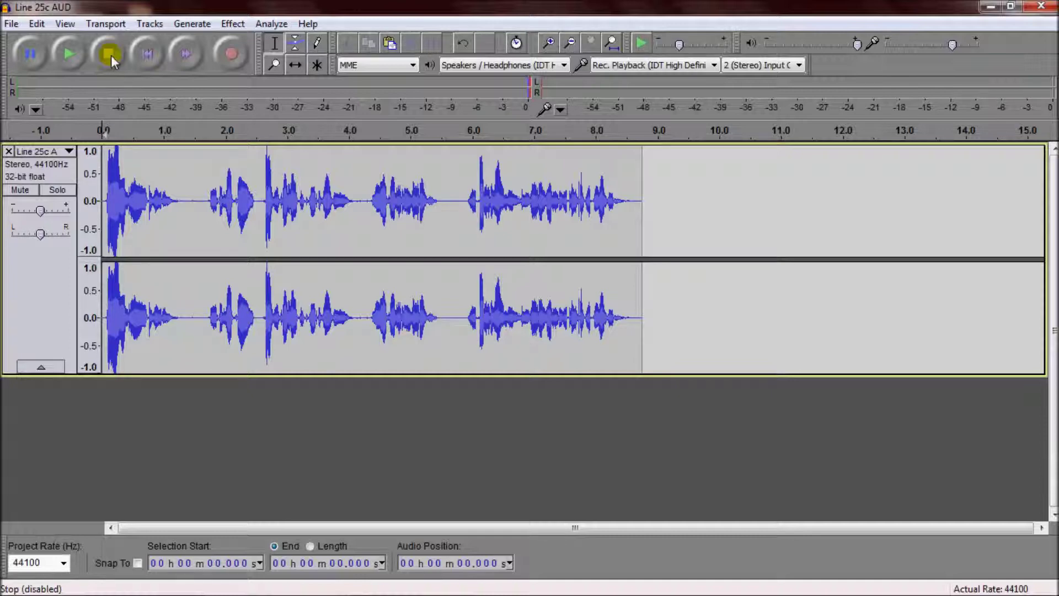
{"action": "left_click", "coordinate": [298, 43]}
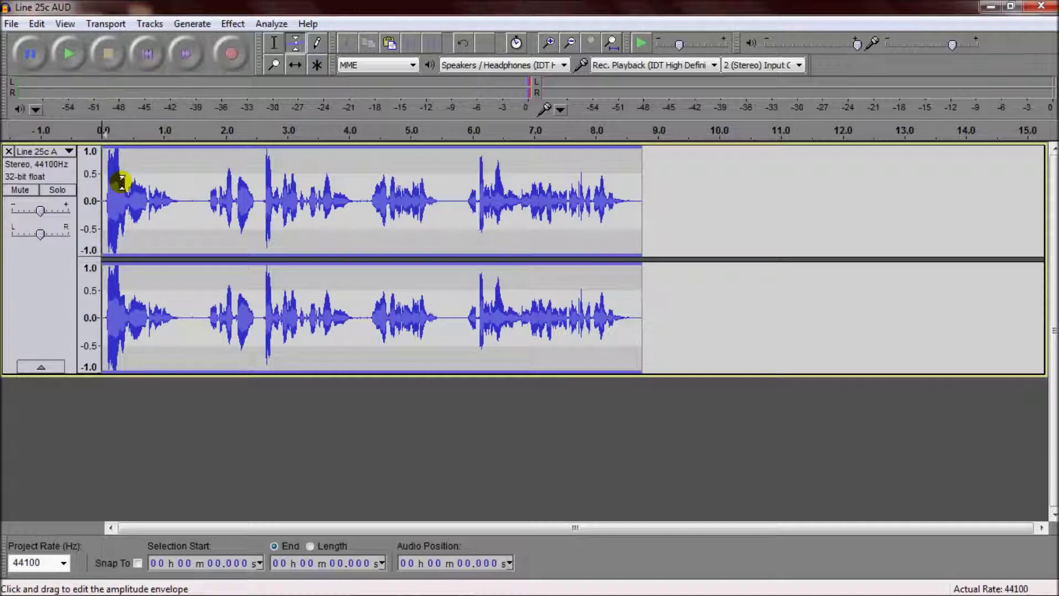
{"action": "left_click", "coordinate": [275, 66]}
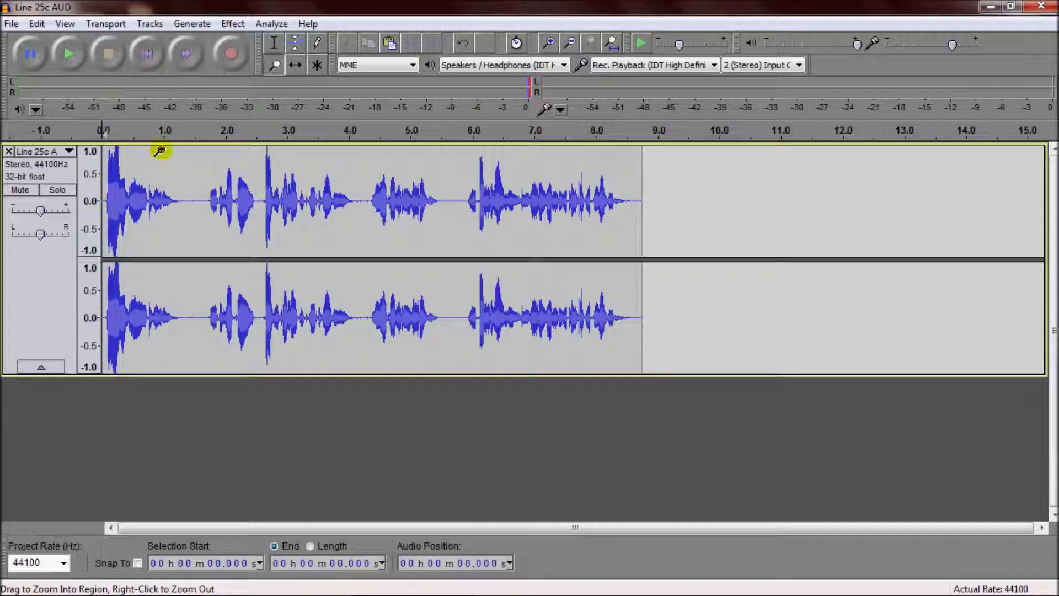
- Zoom into the start of the clip with the Zoom Tool, then back out to the whole clip
{"action": "left_click", "coordinate": [104, 200]}
{"action": "left_click", "coordinate": [104, 200]}
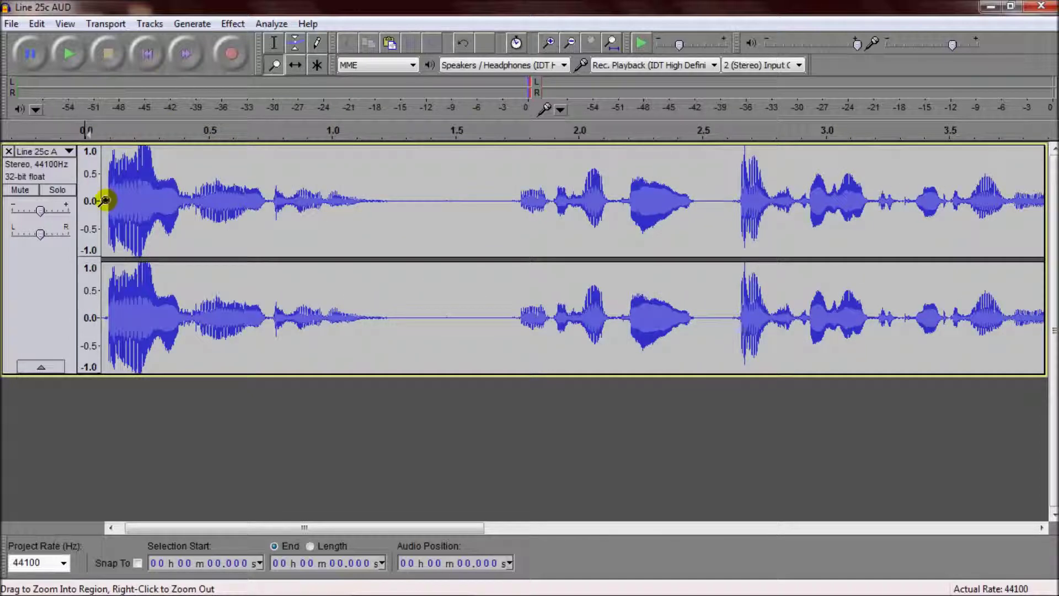
{"action": "left_click", "coordinate": [105, 201]}
{"action": "left_click", "coordinate": [109, 200]}
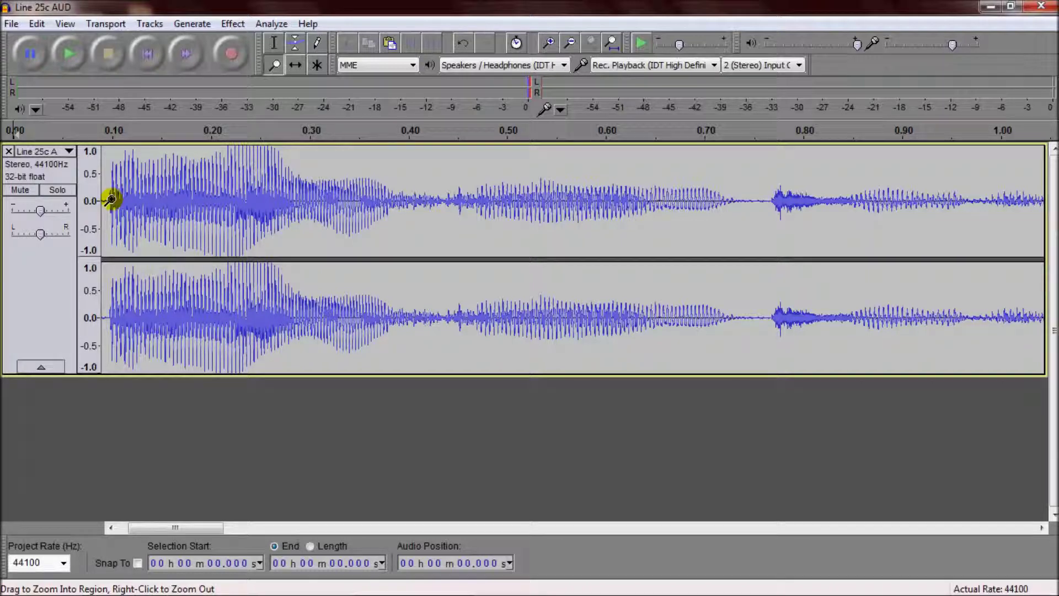
{"action": "right_click", "coordinate": [111, 200]}
{"action": "right_click", "coordinate": [110, 199]}
{"action": "right_click", "coordinate": [110, 200]}
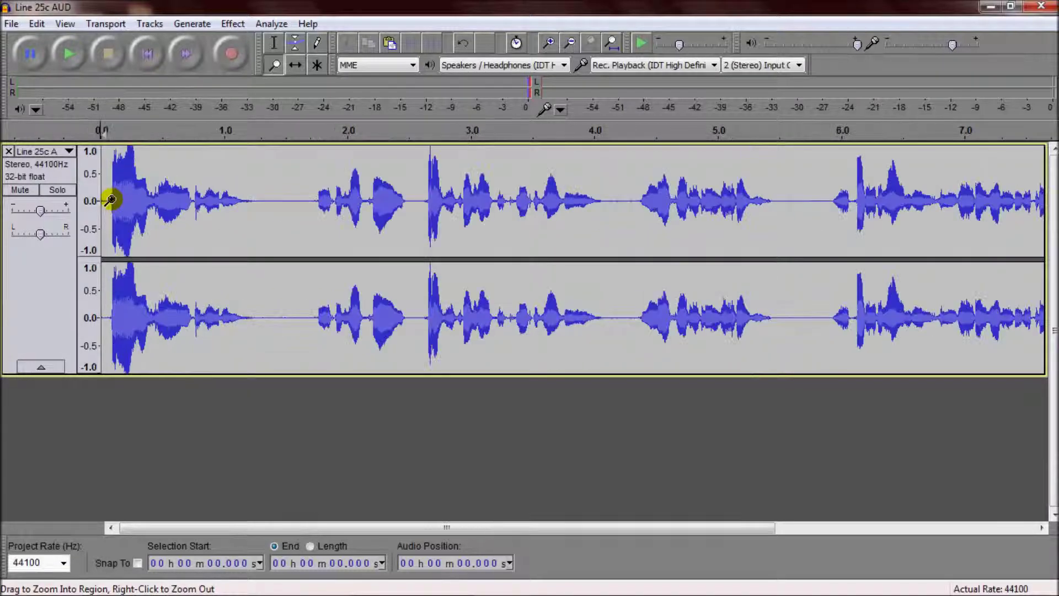
{"action": "right_click", "coordinate": [110, 200]}
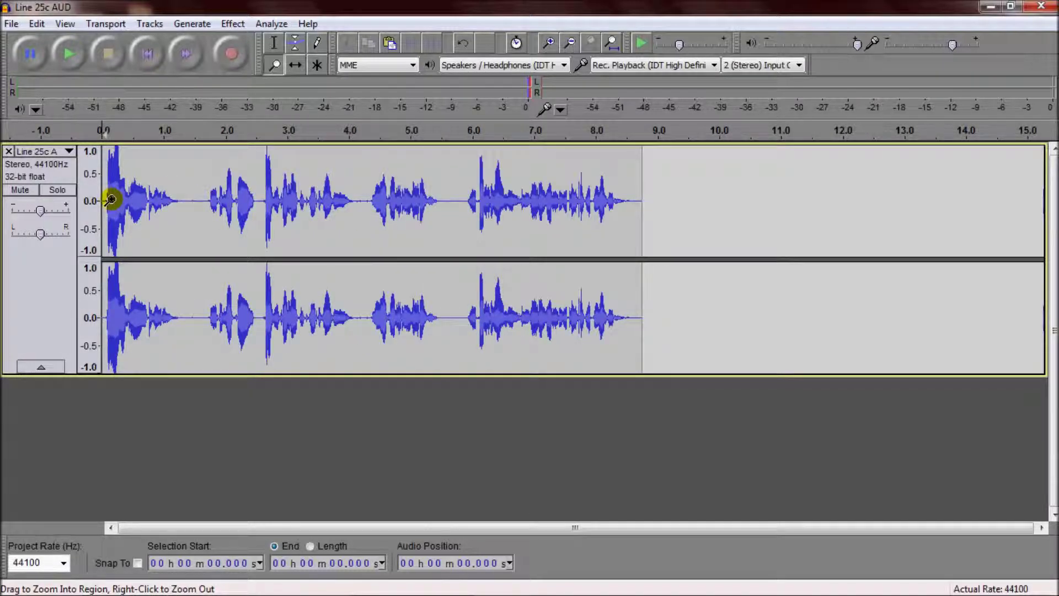
- With the Envelope Tool, zoom to the first two seconds and add an envelope point near 0.33 s
{"action": "left_click", "coordinate": [298, 44]}
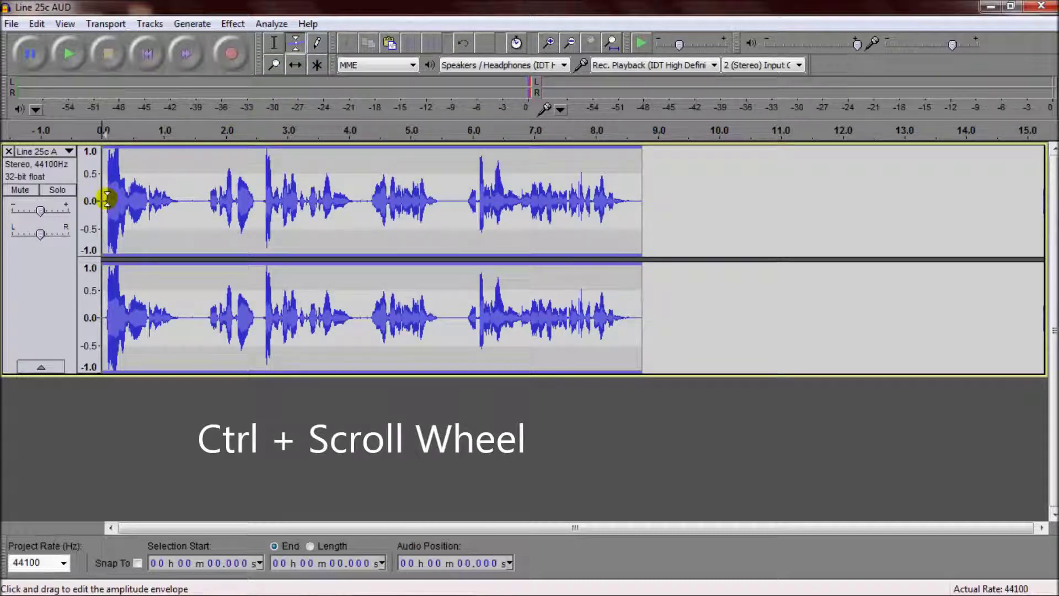
{"action": "scroll", "coordinate": [106, 200], "scroll_direction": "up", "scroll_amount": 5, "text": "ctrl"}
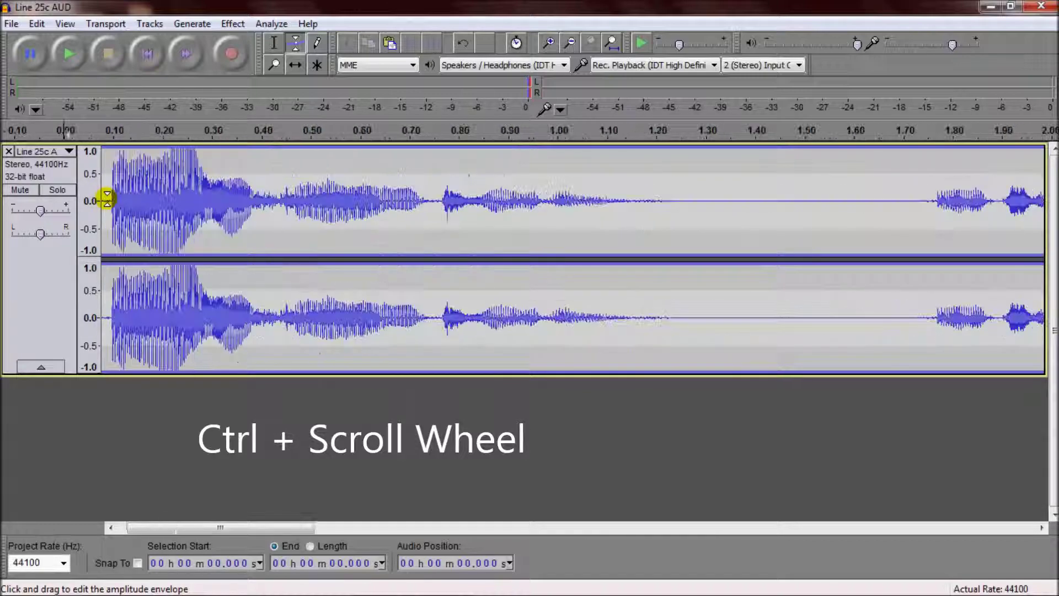
{"action": "scroll", "coordinate": [107, 200], "scroll_direction": "down", "scroll_amount": 3, "text": "ctrl"}
{"action": "scroll", "coordinate": [107, 199], "scroll_direction": "up", "scroll_amount": 3, "text": "ctrl"}
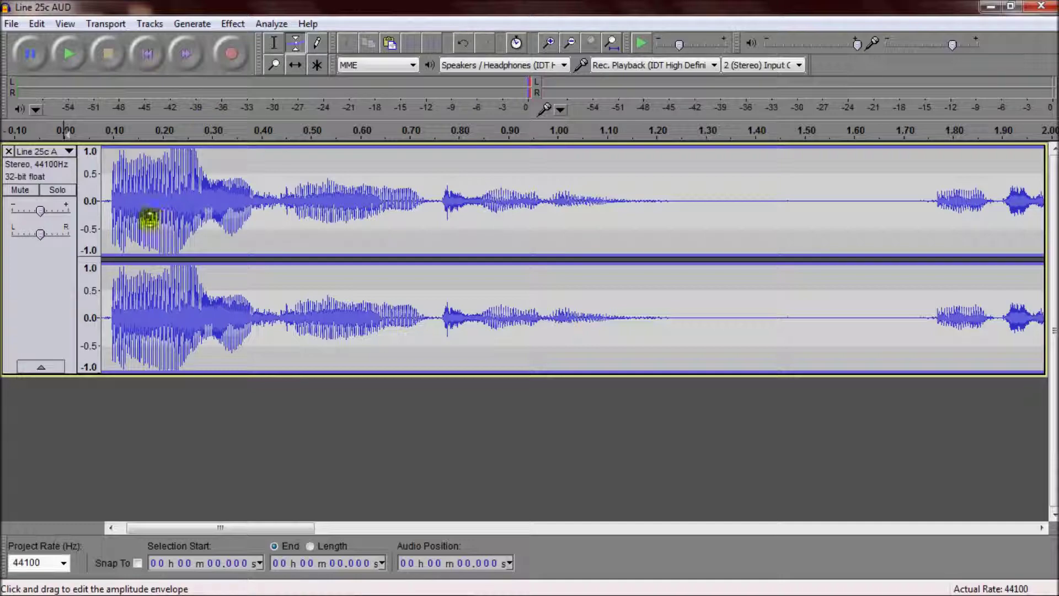
{"action": "scroll", "coordinate": [118, 201], "scroll_direction": "down", "scroll_amount": 1}
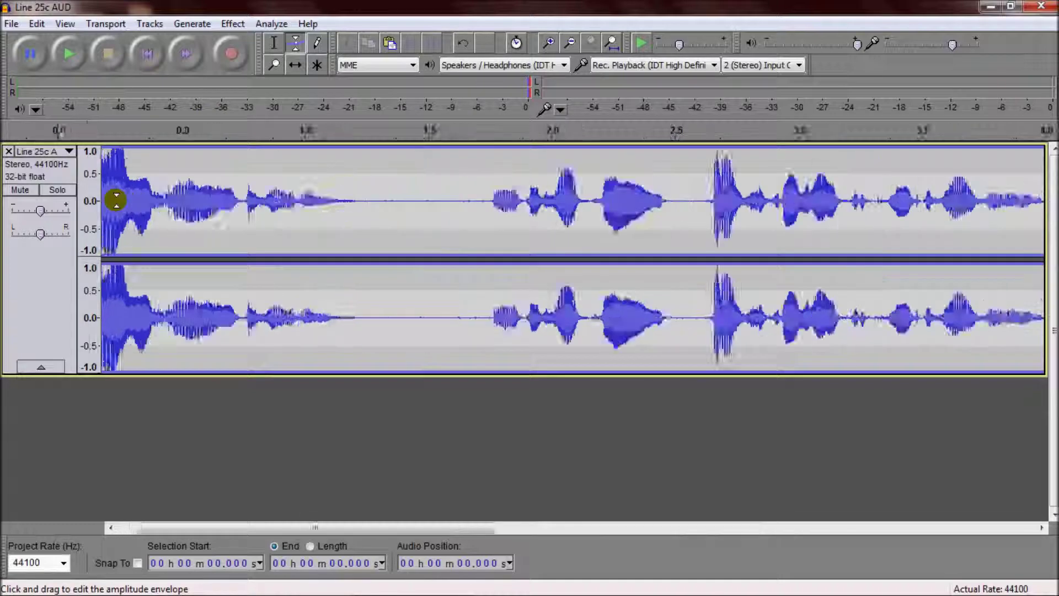
{"action": "scroll", "coordinate": [115, 200], "scroll_direction": "down", "scroll_amount": 2}
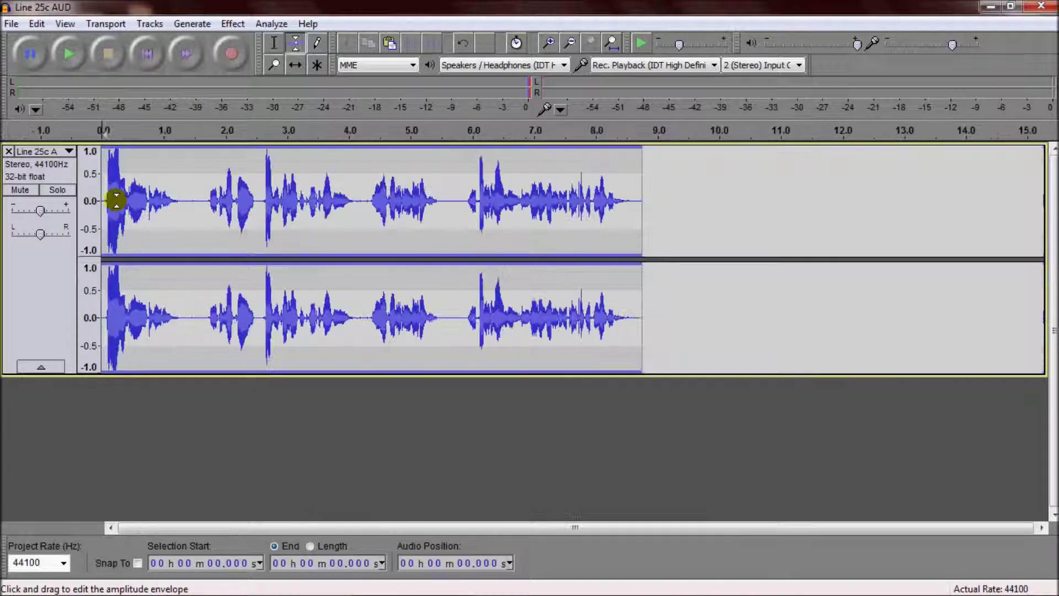
{"action": "scroll", "coordinate": [105, 200], "scroll_direction": "up", "scroll_amount": 3}
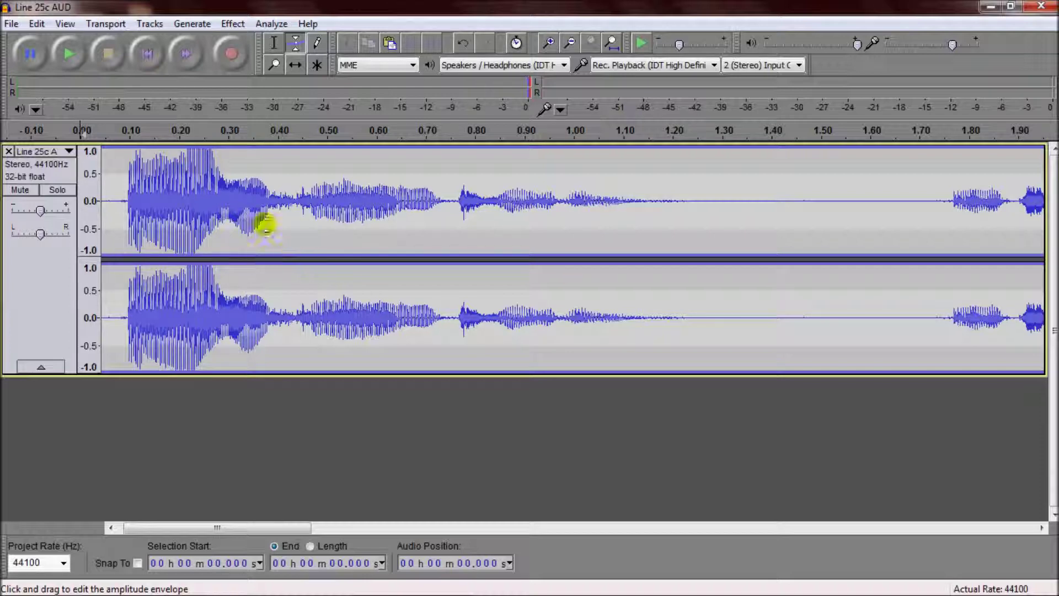
{"action": "left_click", "coordinate": [247, 148]}
- Lower the envelope start to about 0.5 and add a full-volume point at 0.62 s, trying extra points
{"action": "left_click_drag", "start_coordinate": [246, 148], "coordinate": [243, 173]}
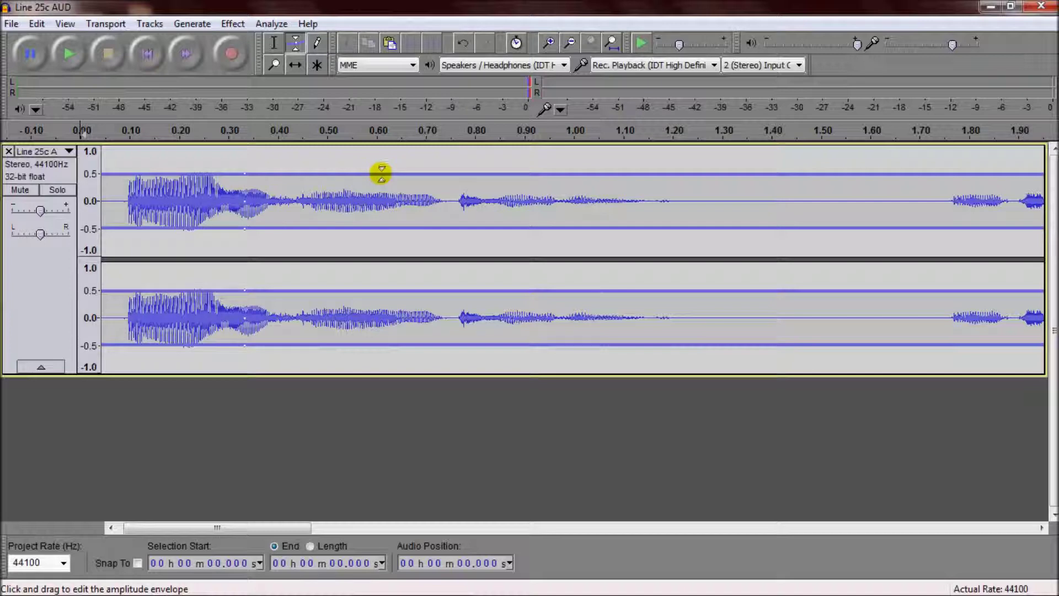
{"action": "left_click", "coordinate": [381, 175]}
{"action": "left_click_drag", "start_coordinate": [380, 173], "coordinate": [381, 138]}
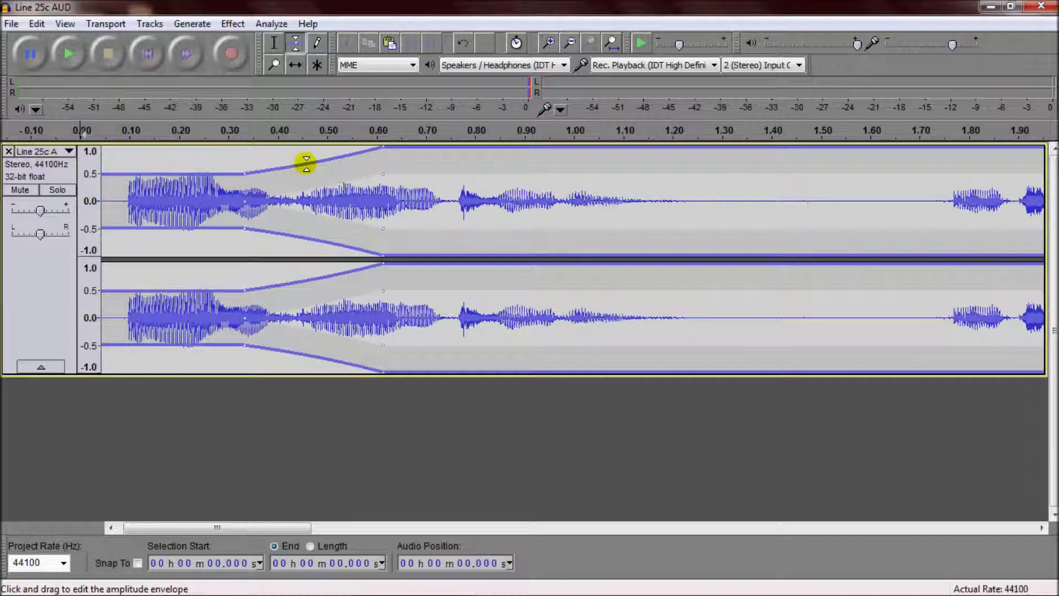
{"action": "left_click_drag", "start_coordinate": [307, 161], "coordinate": [307, 188]}
{"action": "left_click_drag", "start_coordinate": [190, 174], "coordinate": [190, 156]}
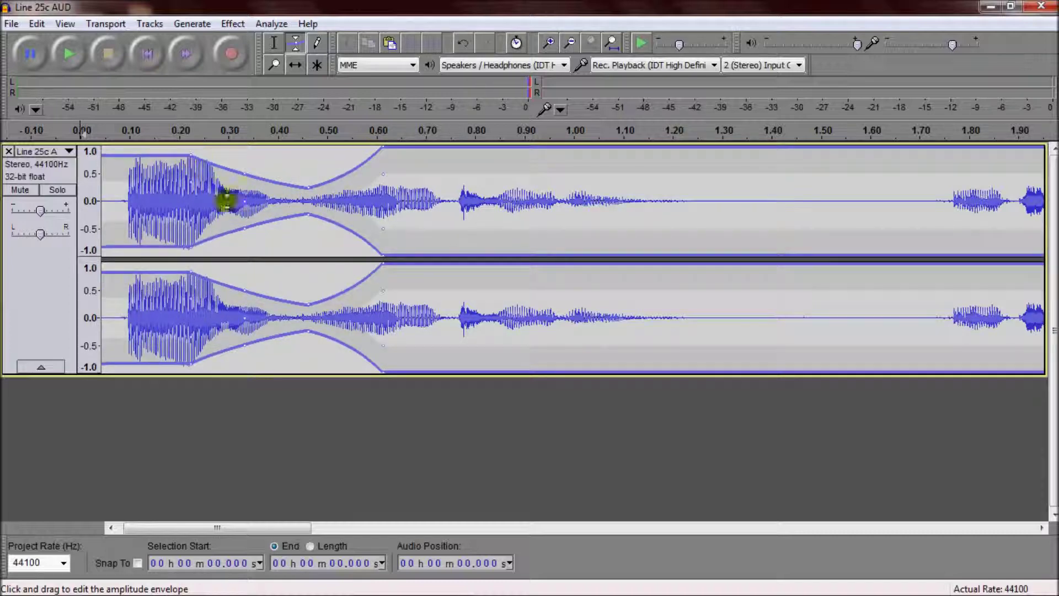
- Remove the extra points and make the fade-in run from about 0.08 s to 0.40 s
{"action": "left_click_drag", "start_coordinate": [287, 220], "coordinate": [288, 447]}
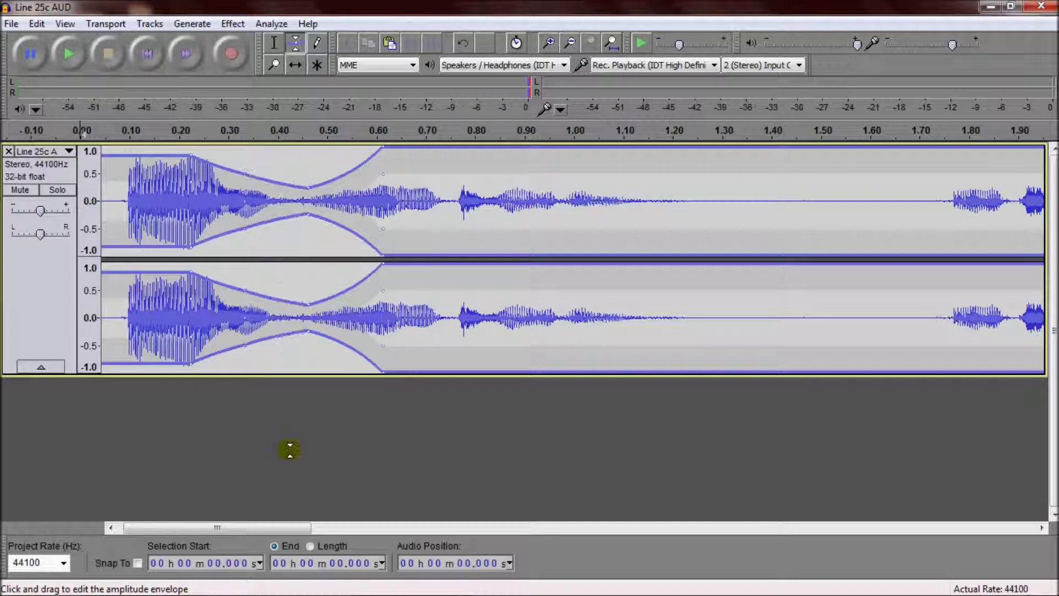
{"action": "left_click_drag", "start_coordinate": [308, 225], "coordinate": [355, 489]}
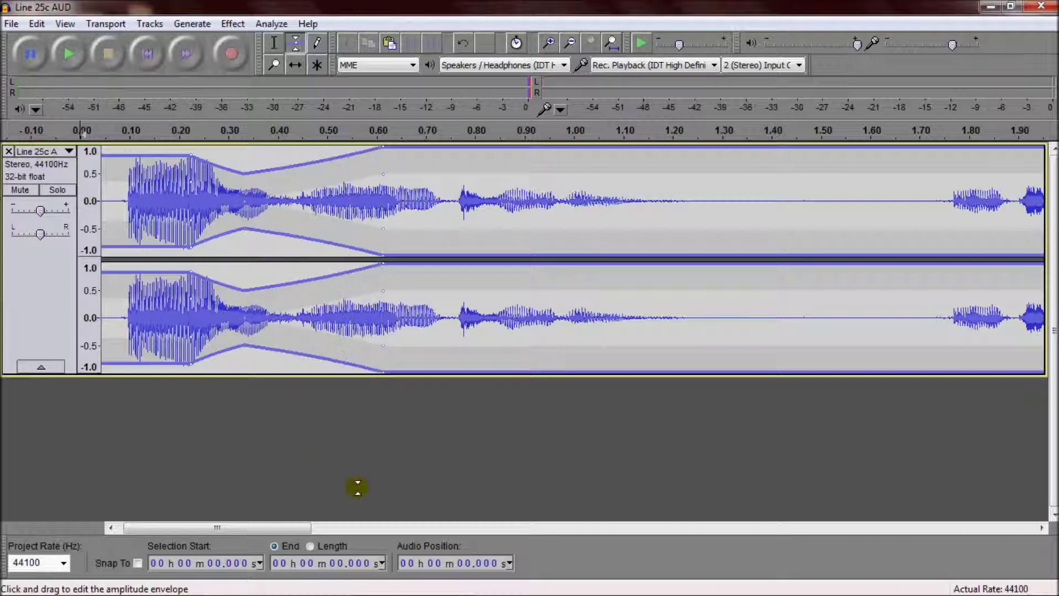
{"action": "left_click_drag", "start_coordinate": [190, 245], "coordinate": [241, 438]}
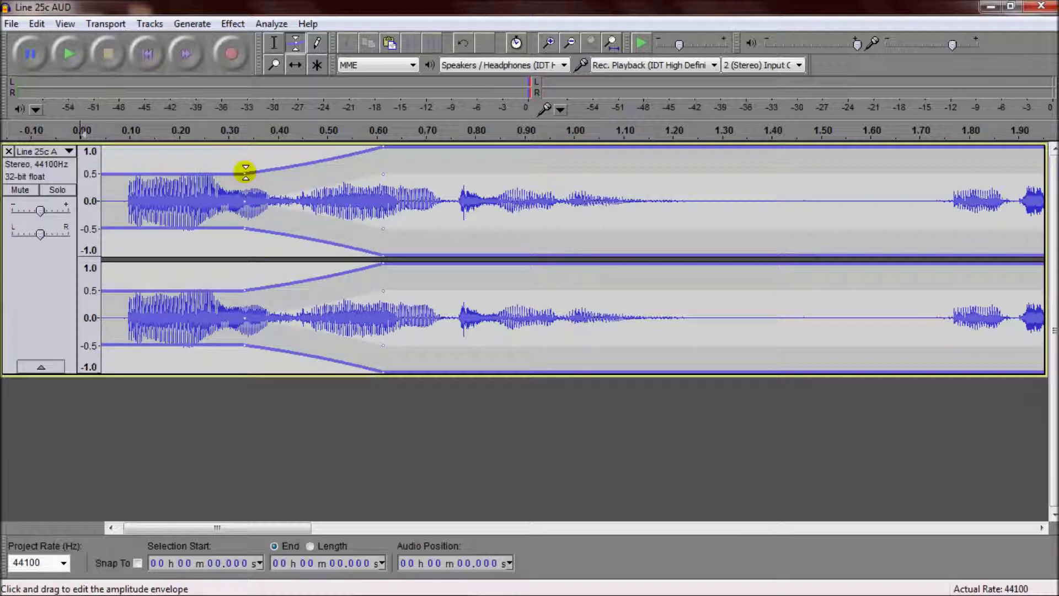
{"action": "left_click_drag", "start_coordinate": [243, 173], "coordinate": [131, 173]}
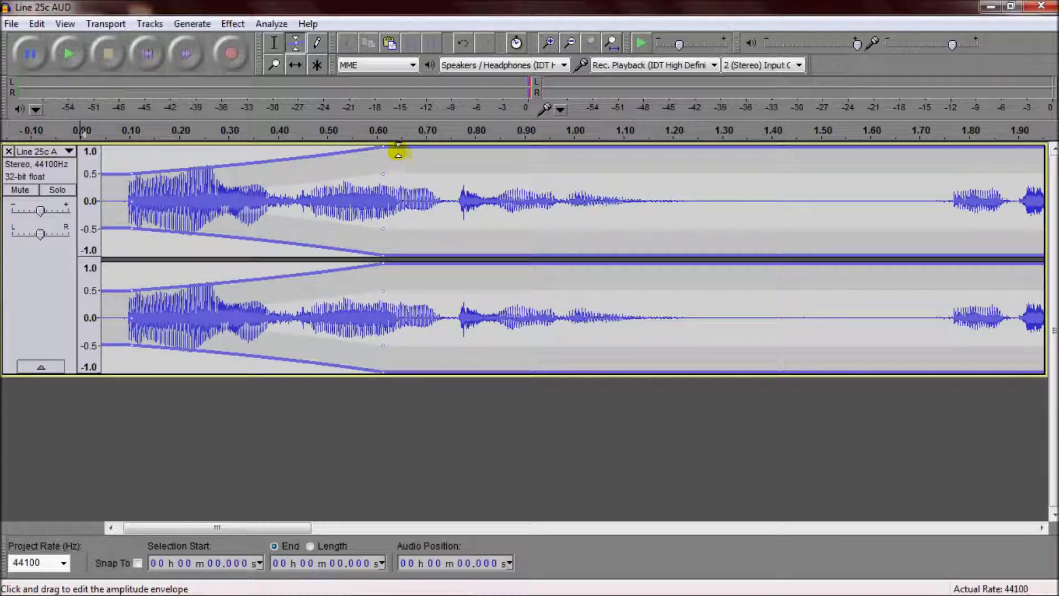
{"action": "left_click_drag", "start_coordinate": [384, 148], "coordinate": [279, 148]}
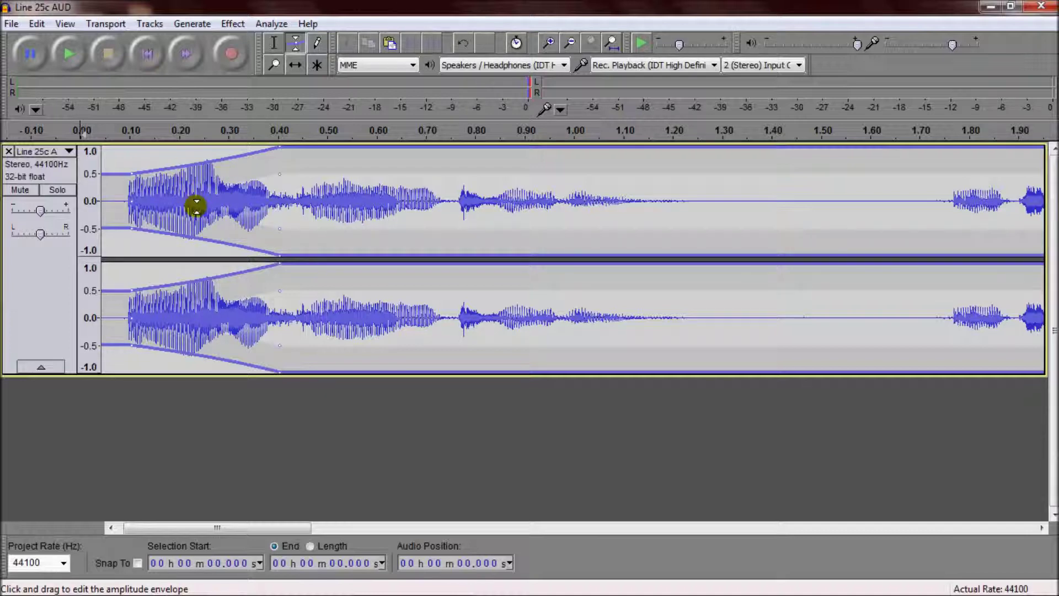
{"action": "key", "text": "ctrl+3"}
{"action": "key", "text": "ctrl+3"}
{"action": "key", "text": "ctrl+3"}
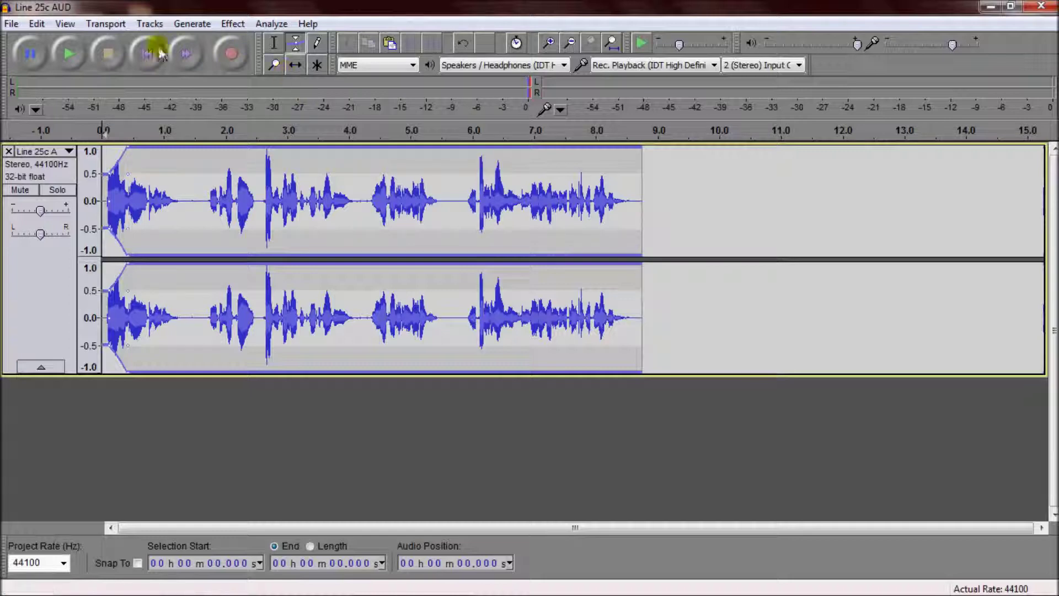
{"action": "left_click", "coordinate": [65, 56]}
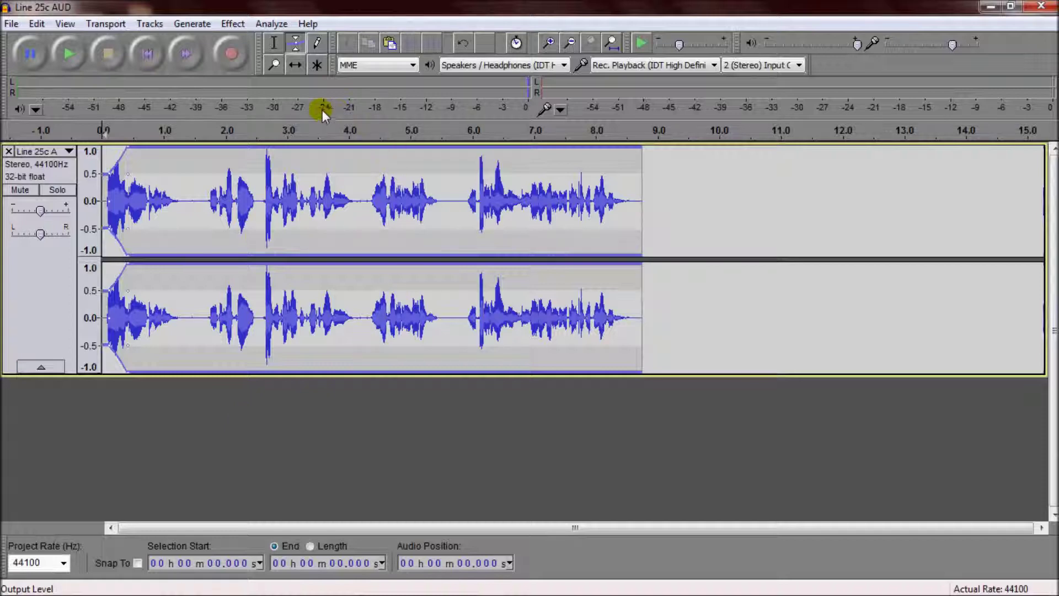
- Select and play 3.739–4.361 s, narrow it to about 4.10–4.36 s, and set the cursor at 4.082 s
{"action": "scroll", "coordinate": [359, 201], "scroll_direction": "up", "scroll_amount": 2}
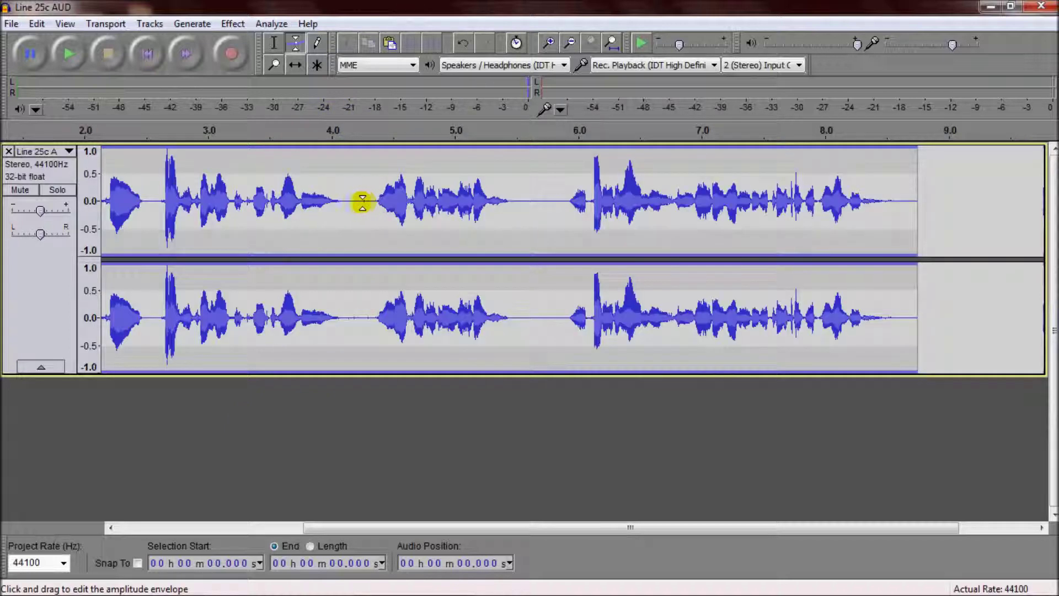
{"action": "scroll", "coordinate": [355, 202], "scroll_direction": "up", "scroll_amount": 1}
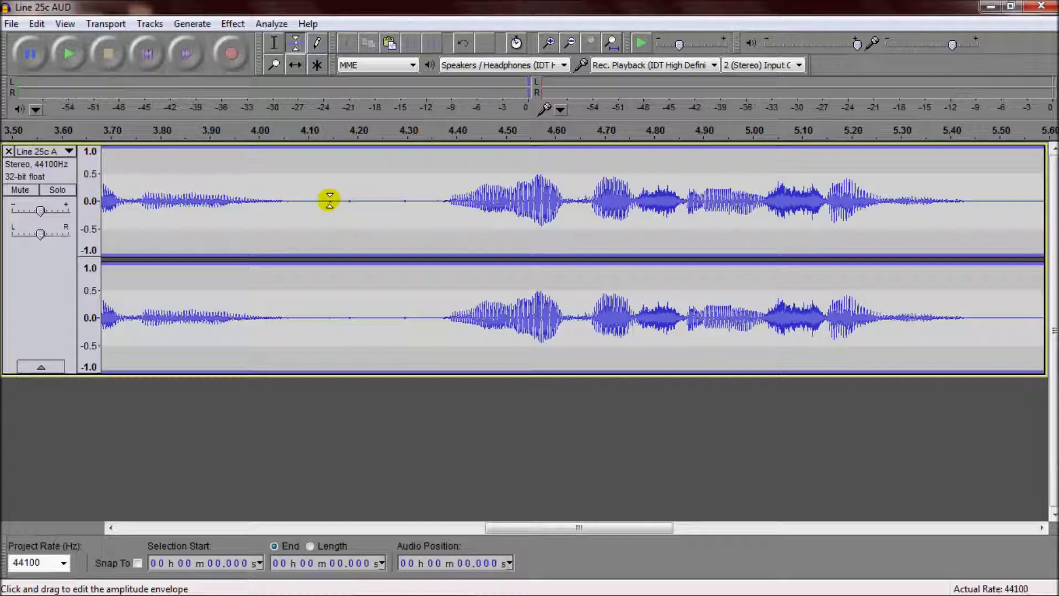
{"action": "left_click", "coordinate": [274, 43]}
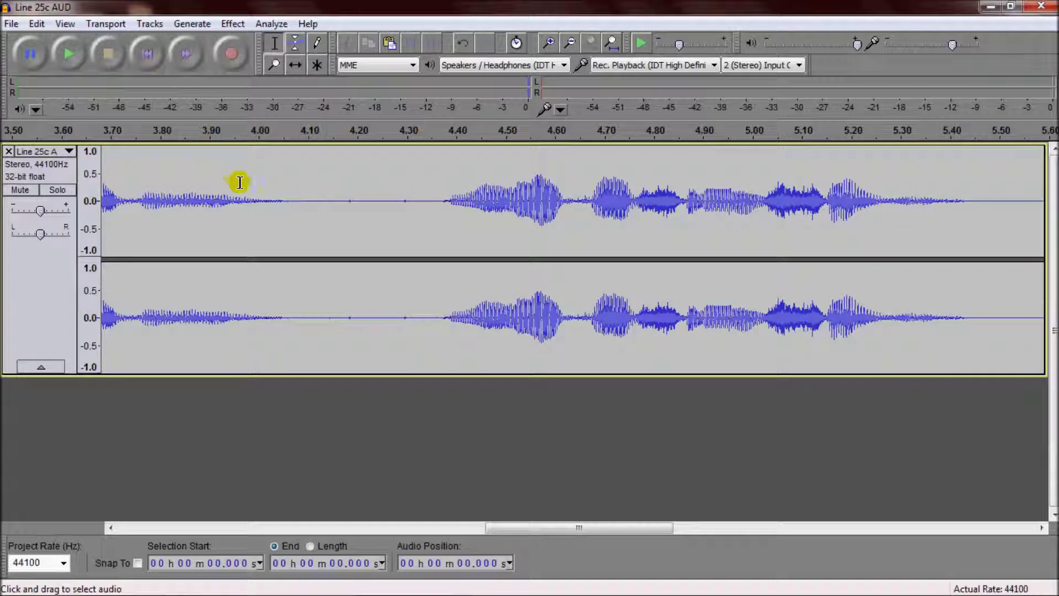
{"action": "left_click_drag", "start_coordinate": [131, 200], "coordinate": [437, 230]}
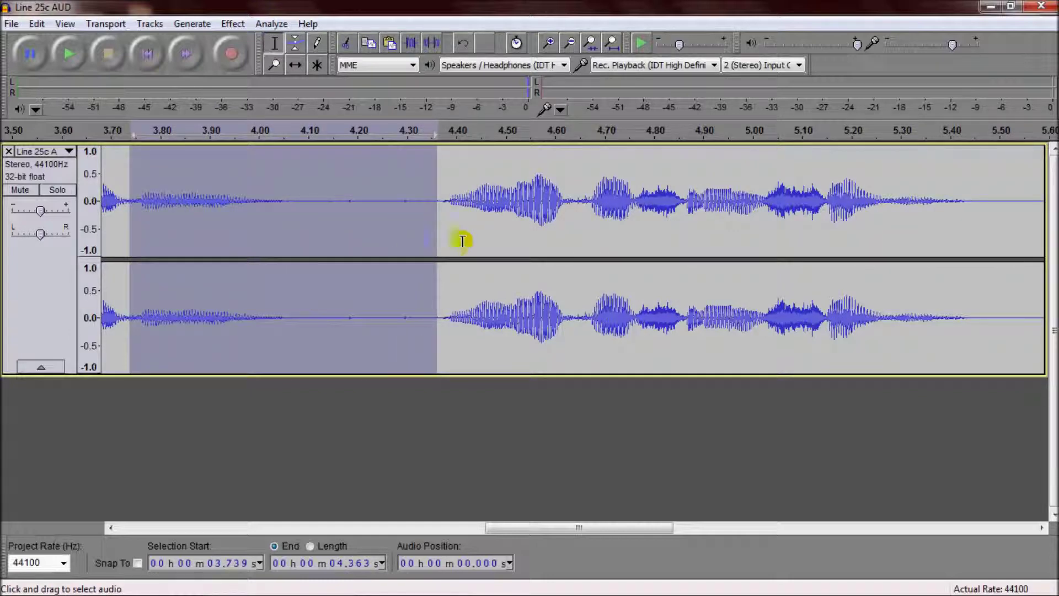
{"action": "key", "text": "space"}
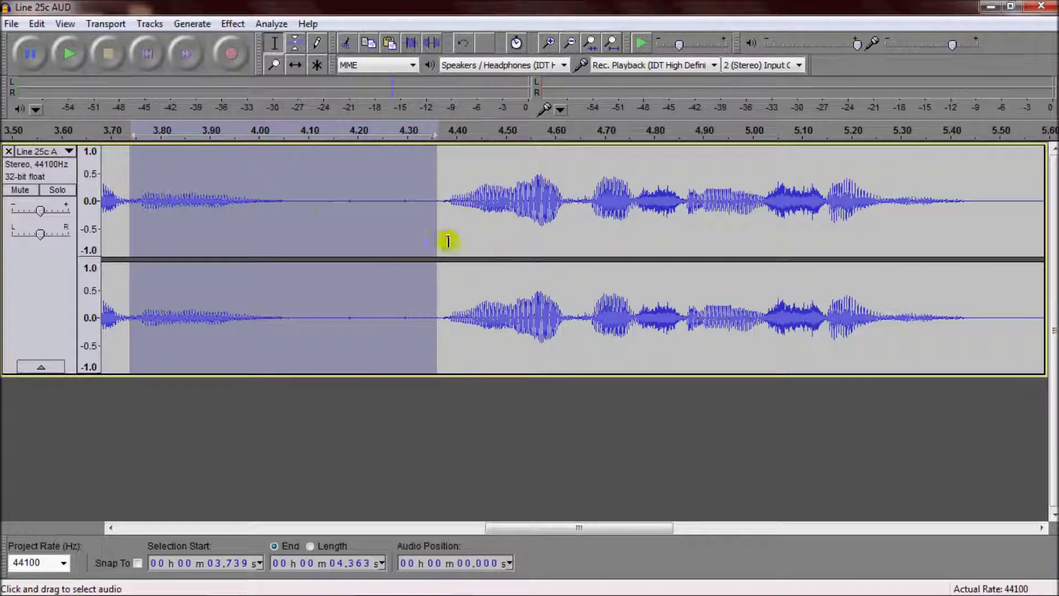
{"action": "left_click_drag", "start_coordinate": [309, 205], "coordinate": [435, 210]}
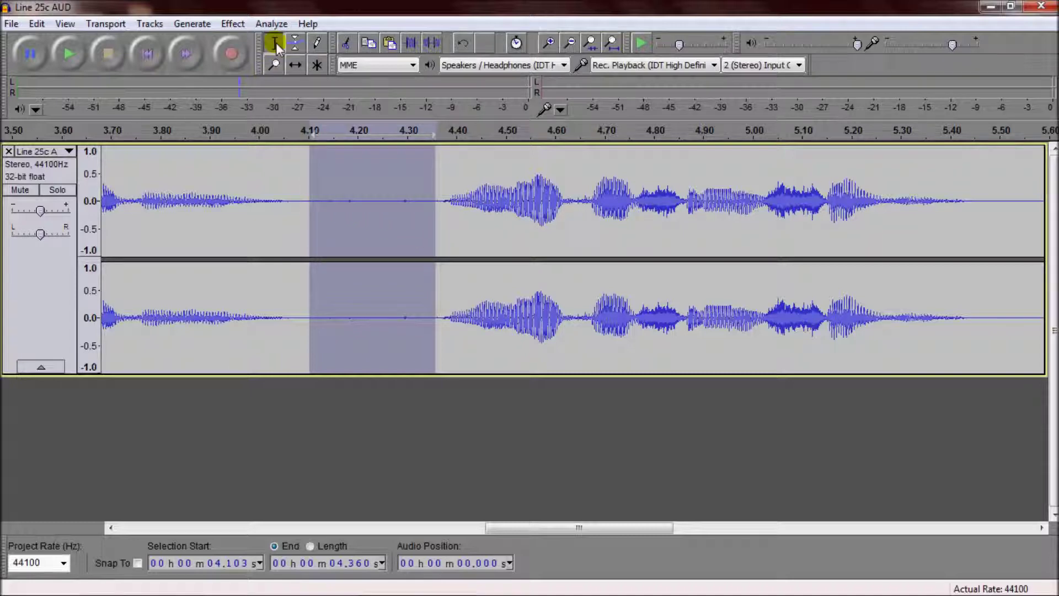
{"action": "left_click", "coordinate": [298, 189]}
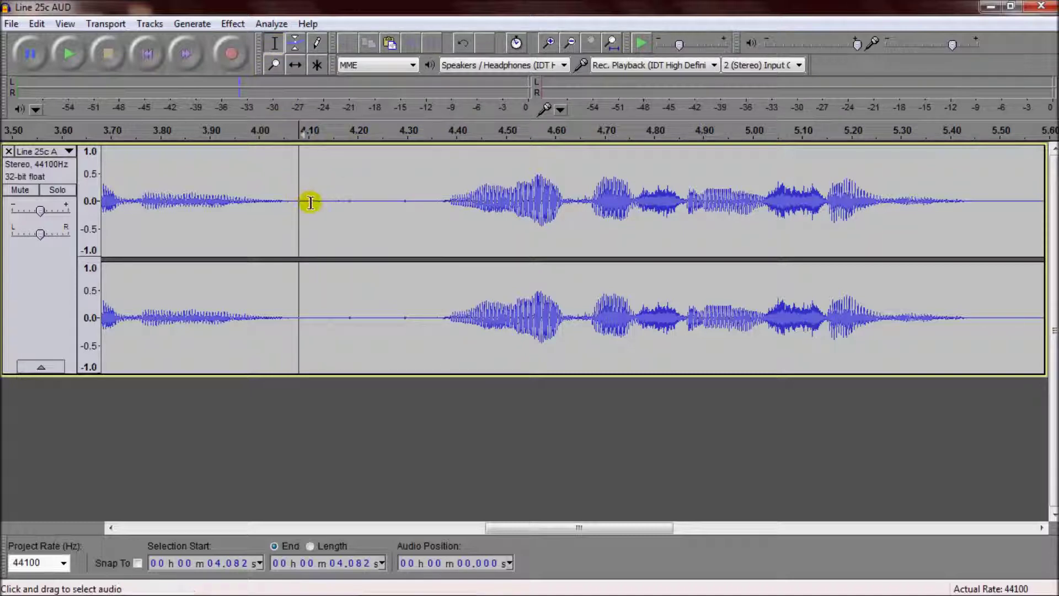
{"action": "left_click_drag", "start_coordinate": [315, 198], "coordinate": [418, 210]}
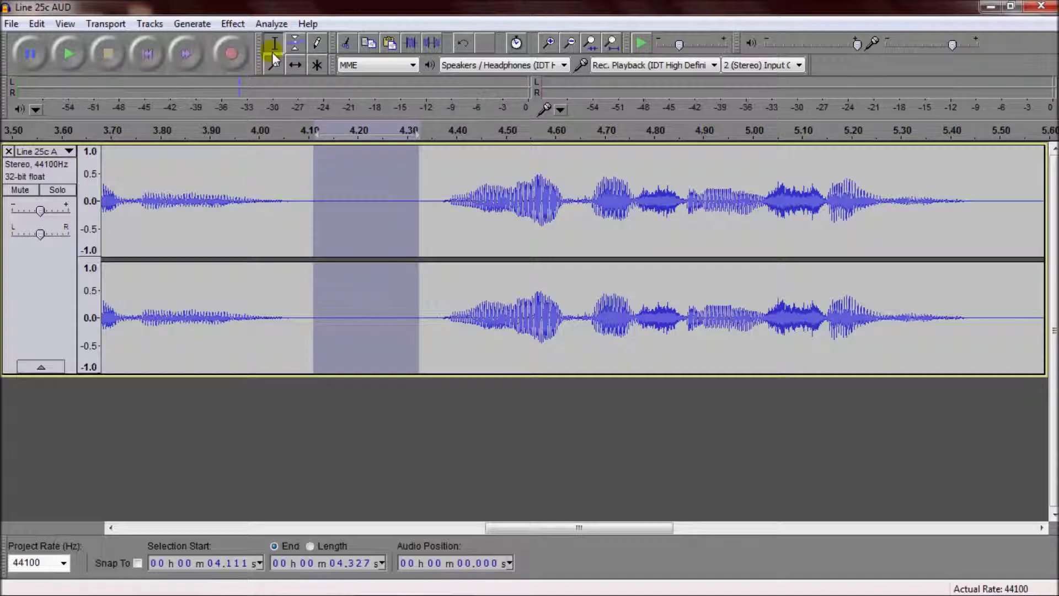
{"action": "left_click", "coordinate": [77, 51]}
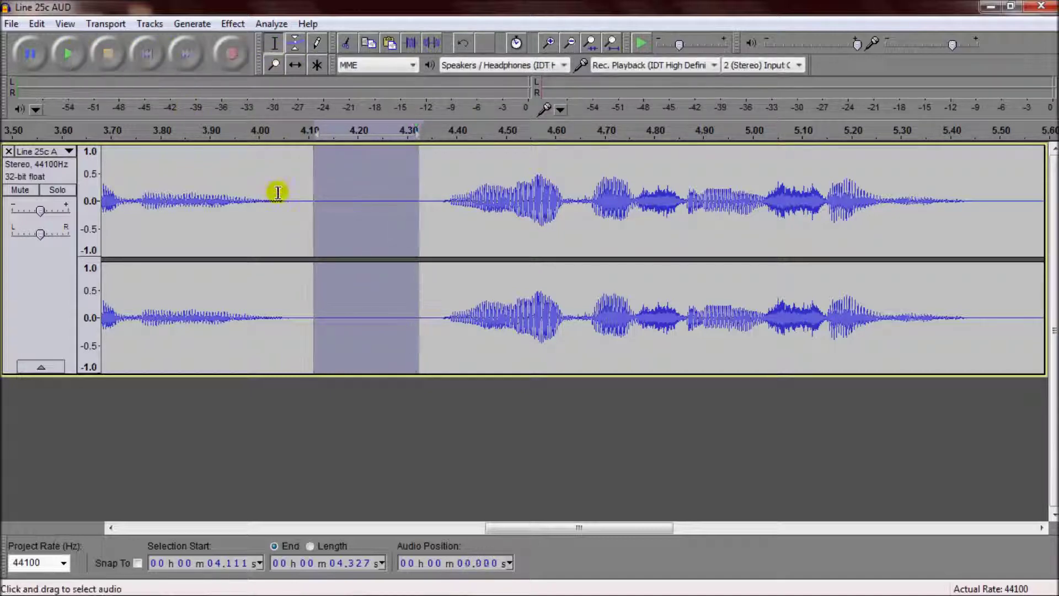
{"action": "scroll", "coordinate": [321, 247], "scroll_direction": "down", "scroll_amount": 3}
{"action": "scroll", "coordinate": [321, 246], "scroll_direction": "down", "scroll_amount": 1}
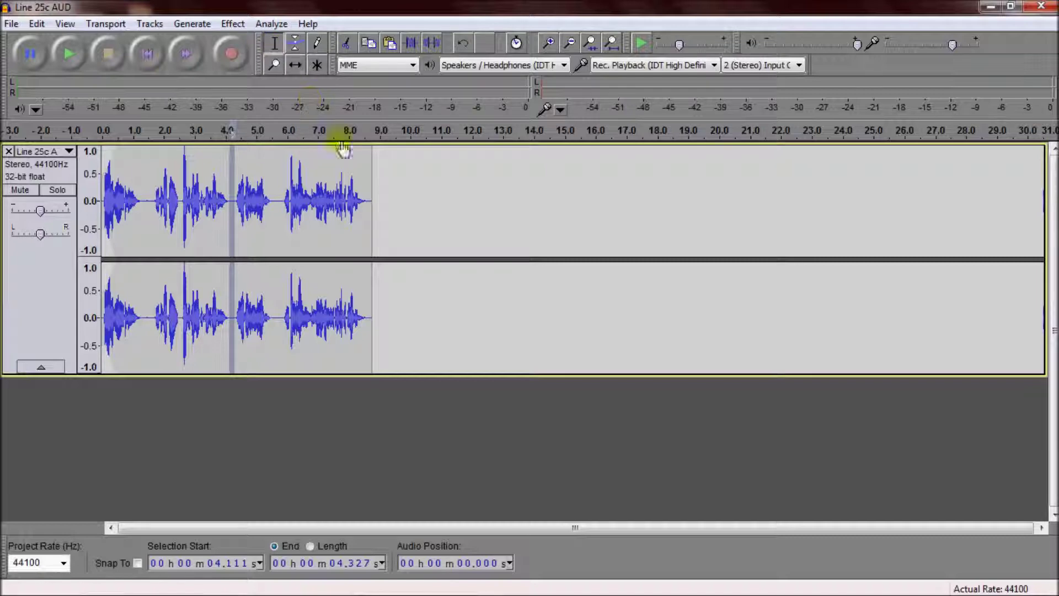
- Zoom in around 8.49 s, check the silent tail 8.511–8.711 s, and leave the cursor at 8.495 s
{"action": "left_click", "coordinate": [365, 200]}
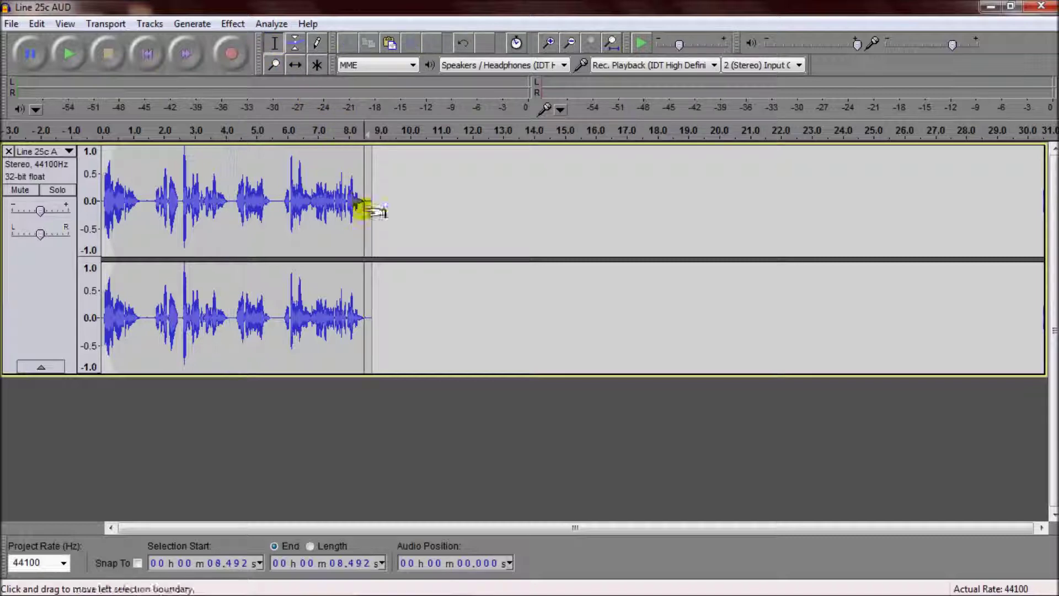
{"action": "key", "text": "ctrl+1"}
{"action": "key", "text": "ctrl+1"}
{"action": "key", "text": "ctrl+1"}
{"action": "key", "text": "ctrl+1"}
{"action": "key", "text": "ctrl+1"}
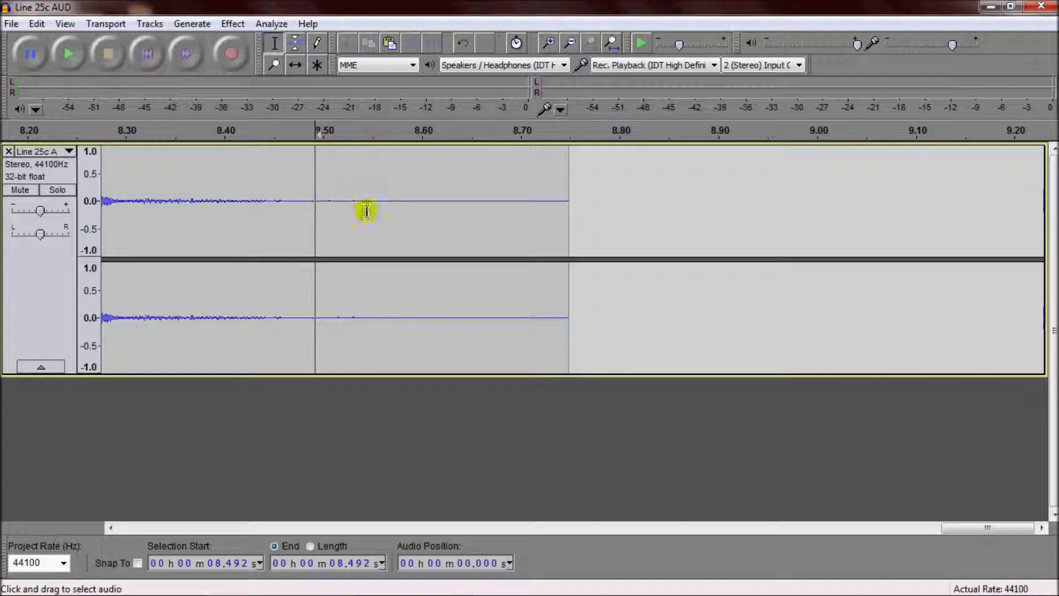
{"action": "left_click", "coordinate": [291, 204]}
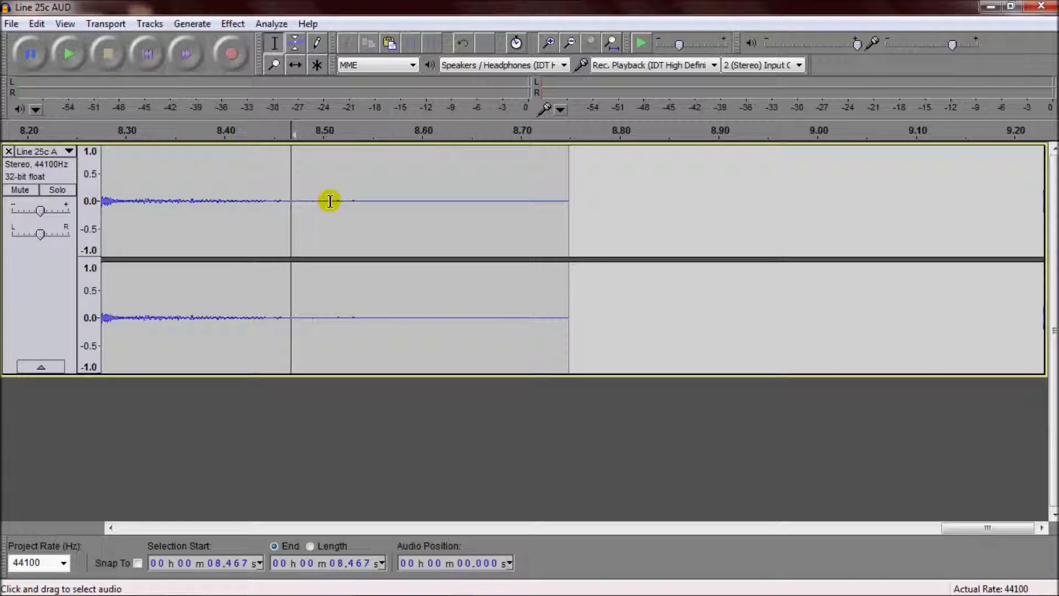
{"action": "left_click_drag", "start_coordinate": [334, 200], "coordinate": [530, 202]}
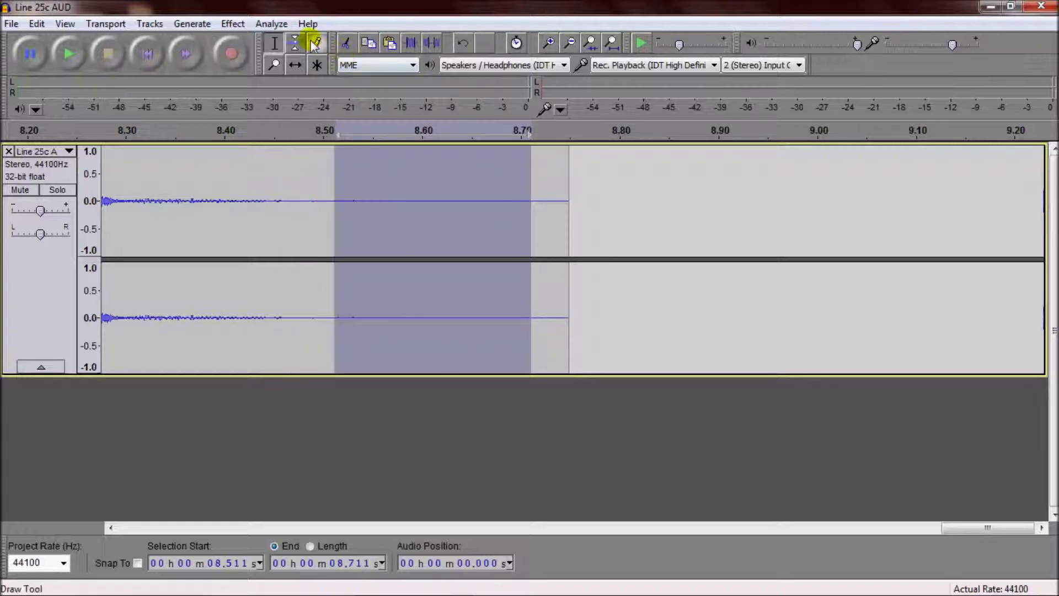
{"action": "left_click", "coordinate": [318, 220]}
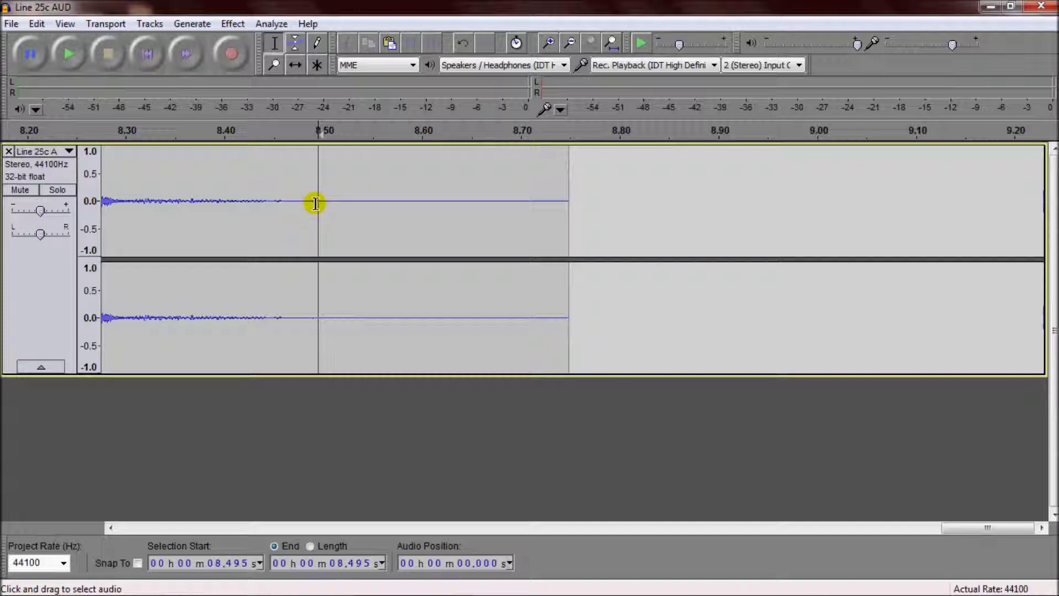
{"action": "left_click", "coordinate": [322, 47]}
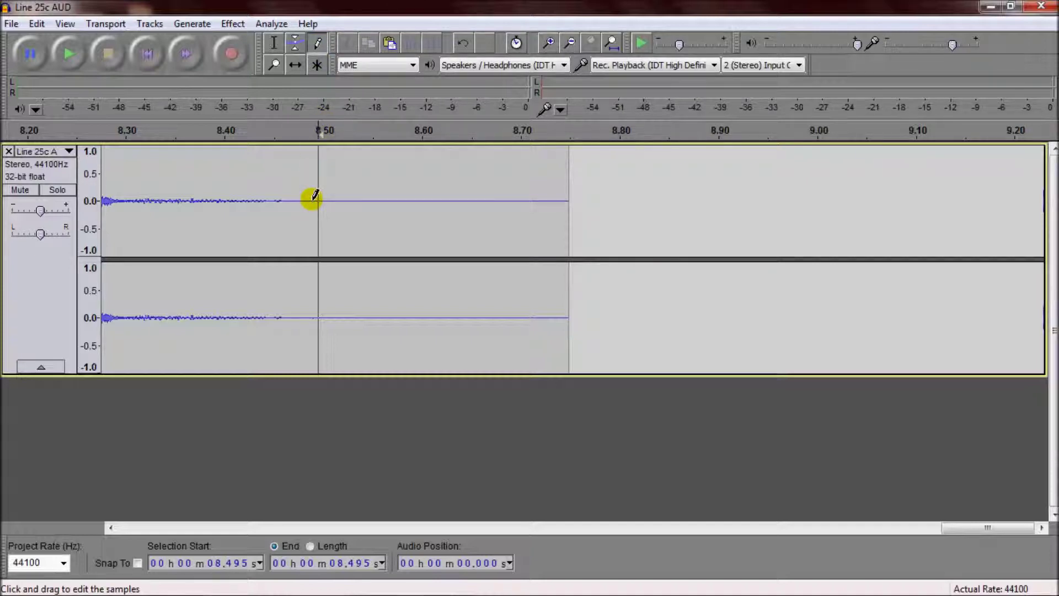
- Zoom to sample level near 8.49 s and redraw a few lower-channel samples into small dips below zero
{"action": "scroll", "coordinate": [313, 197], "scroll_direction": "up", "scroll_amount": 2}
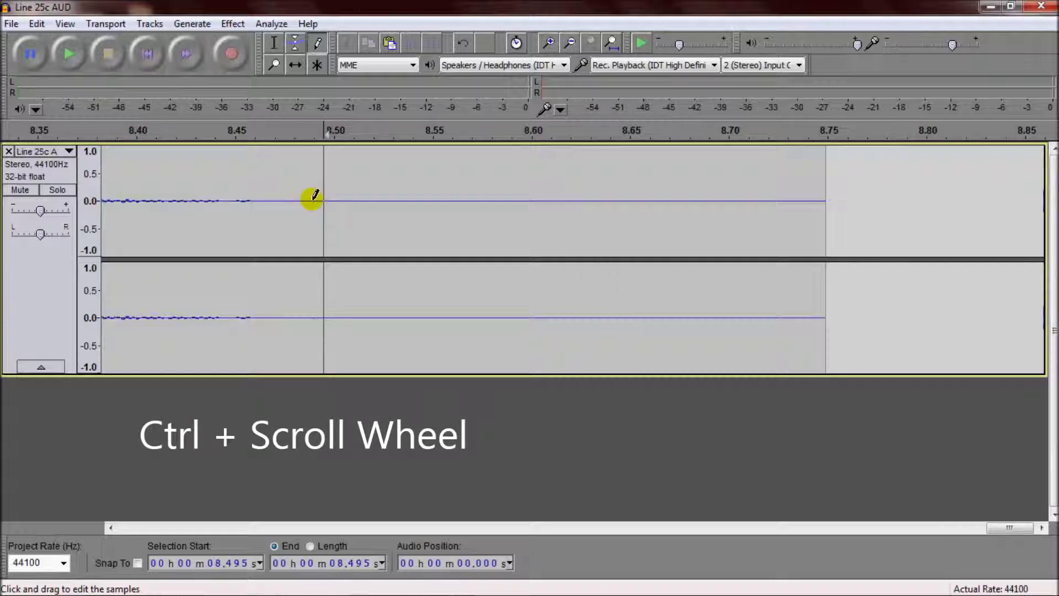
{"action": "scroll", "coordinate": [313, 197], "scroll_direction": "up", "scroll_amount": 1}
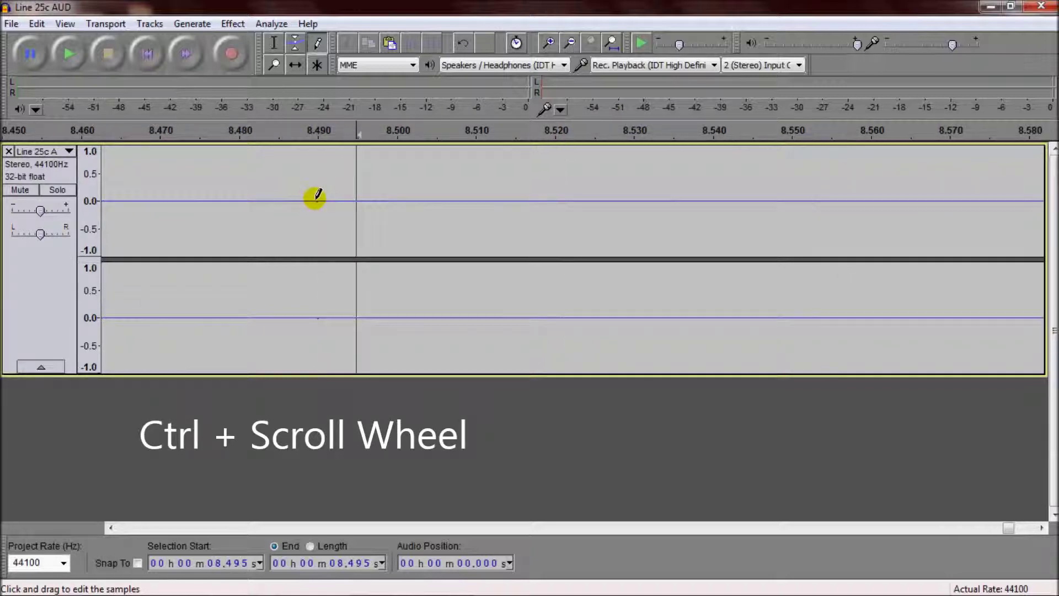
{"action": "scroll", "coordinate": [317, 197], "scroll_direction": "up", "scroll_amount": 4}
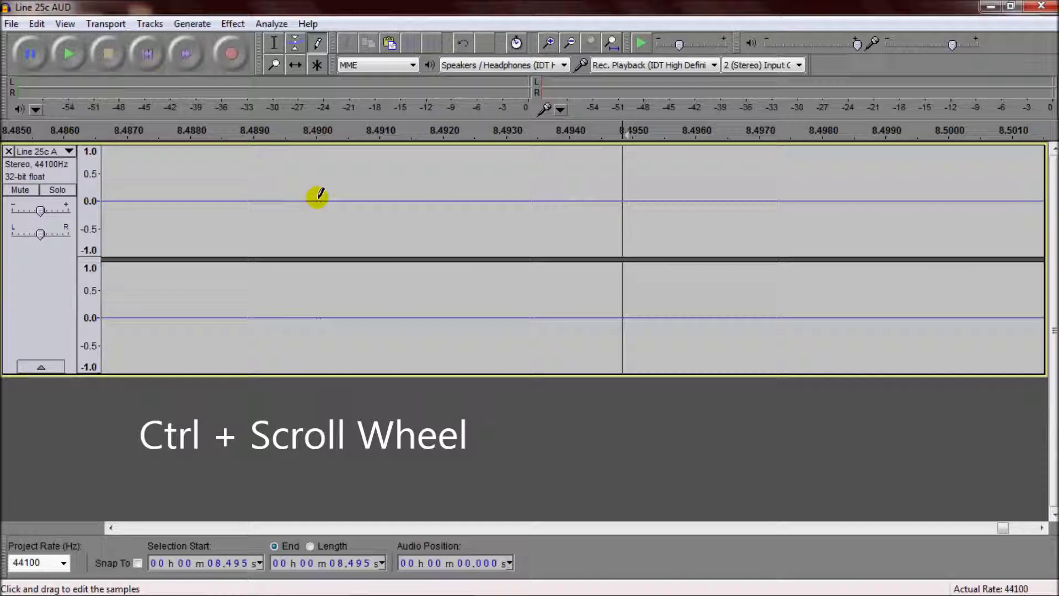
{"action": "scroll", "coordinate": [316, 197], "scroll_direction": "up", "scroll_amount": 1}
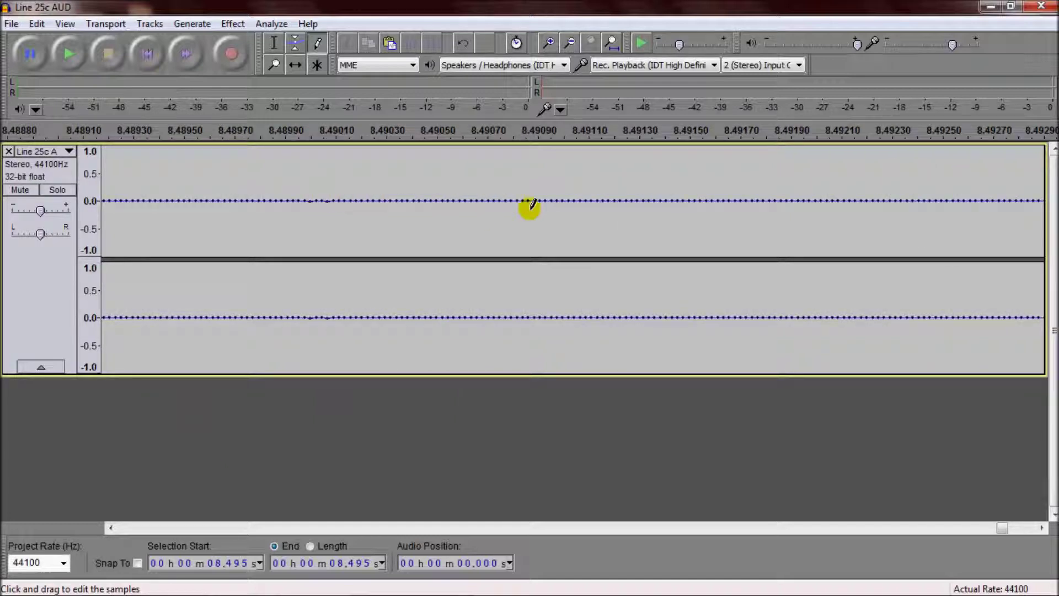
{"action": "scroll", "coordinate": [320, 193], "scroll_direction": "up", "scroll_amount": 3}
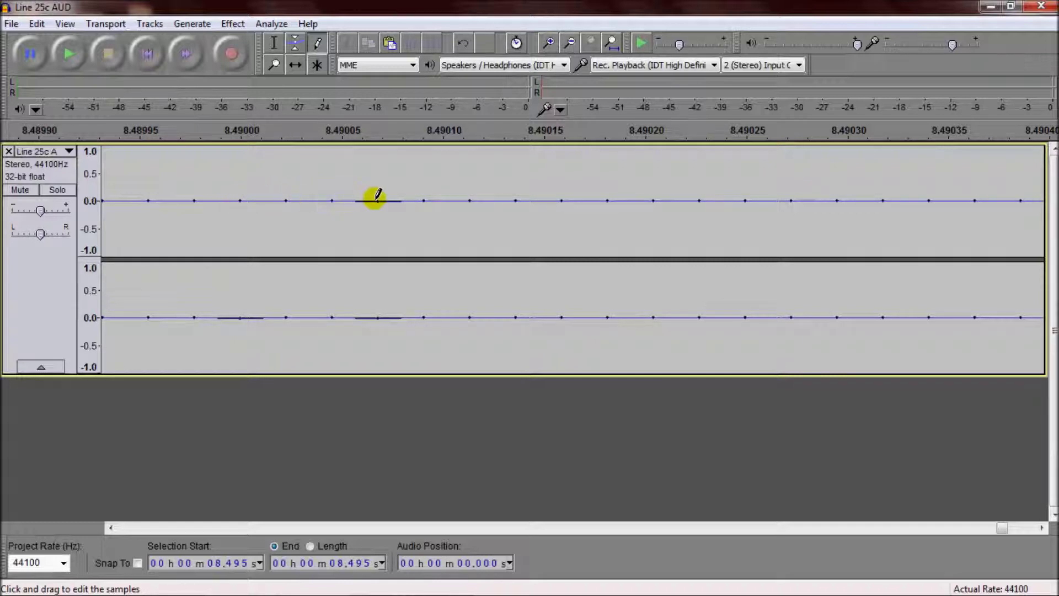
{"action": "mouse_move", "coordinate": [379, 198]}
{"action": "left_mouse_down"}
{"action": "mouse_move", "coordinate": [375, 208]}
{"action": "mouse_move", "coordinate": [377, 198]}
{"action": "left_mouse_up"}
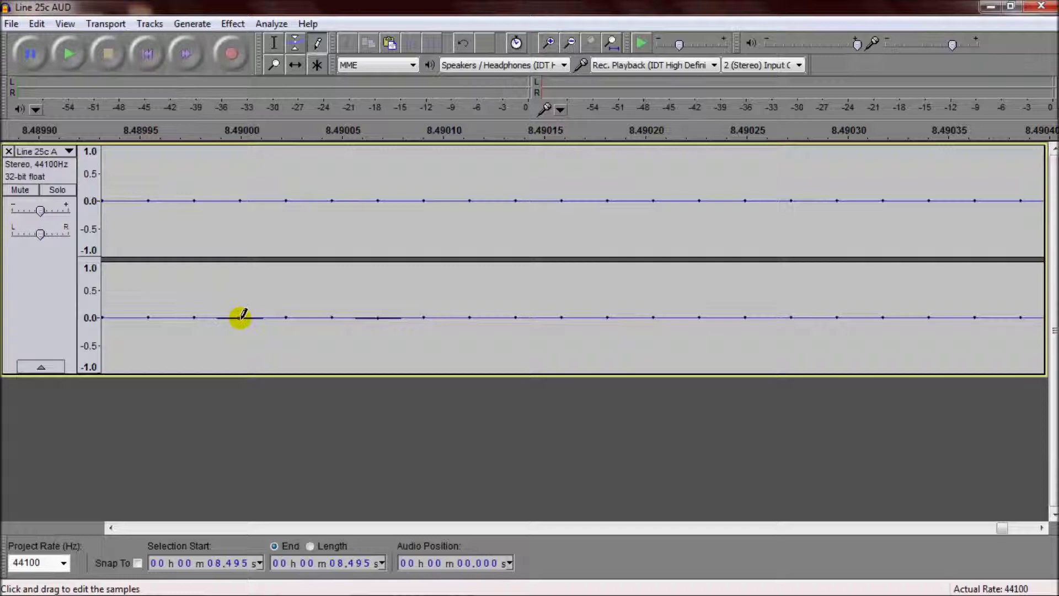
{"action": "mouse_move", "coordinate": [239, 317]}
{"action": "left_mouse_down"}
{"action": "mouse_move", "coordinate": [241, 331]}
{"action": "mouse_move", "coordinate": [243, 313]}
{"action": "left_mouse_up"}
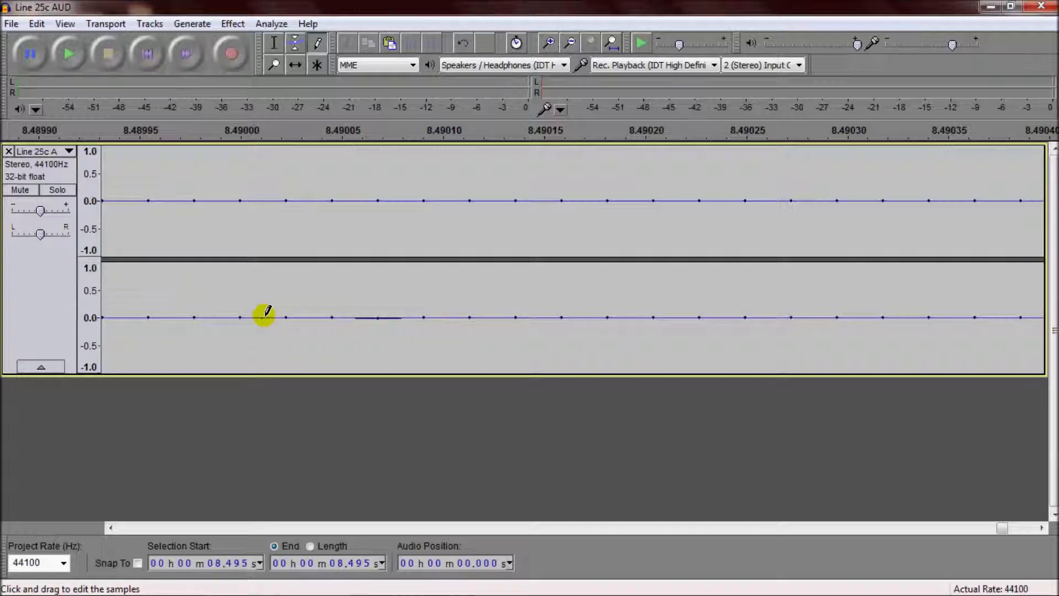
{"action": "mouse_move", "coordinate": [378, 313]}
{"action": "left_mouse_down"}
{"action": "mouse_move", "coordinate": [379, 326]}
{"action": "mouse_move", "coordinate": [378, 315]}
{"action": "left_mouse_up"}
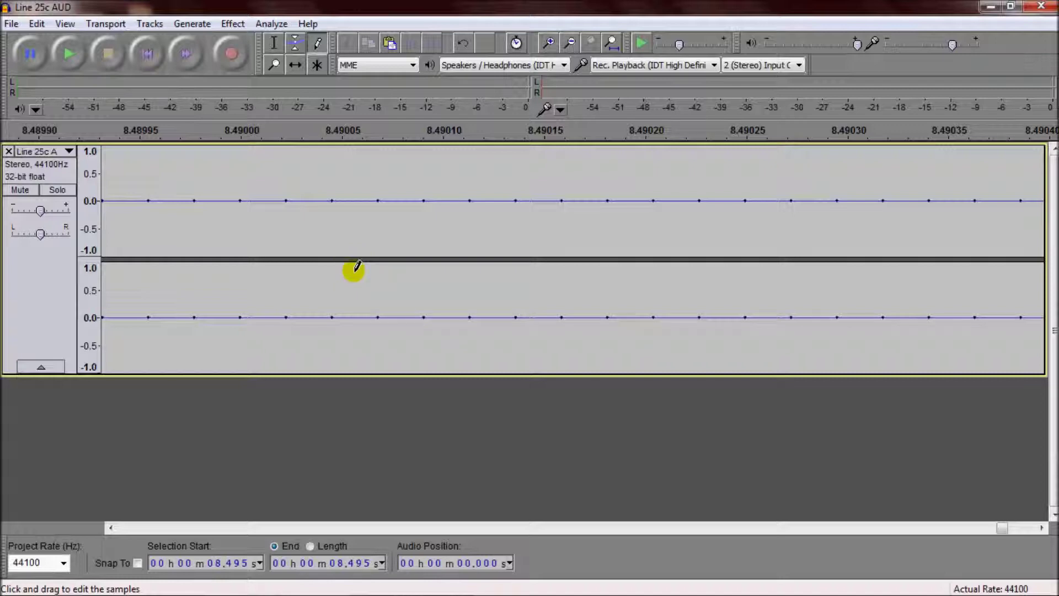
{"action": "scroll", "coordinate": [356, 268], "scroll_direction": "down", "scroll_amount": 10}
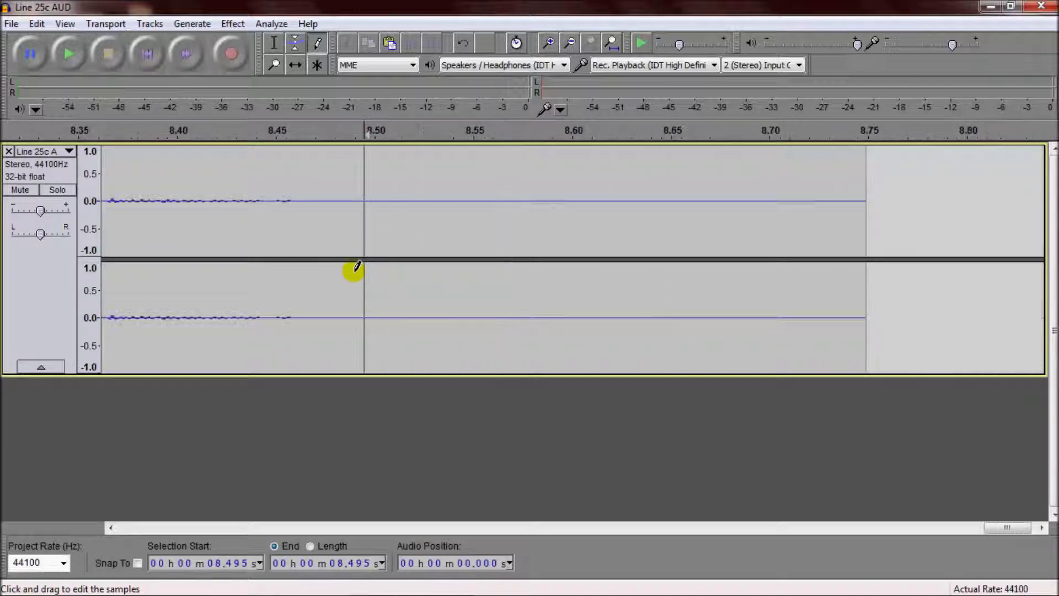
{"action": "scroll", "coordinate": [356, 267], "scroll_direction": "down", "scroll_amount": 5}
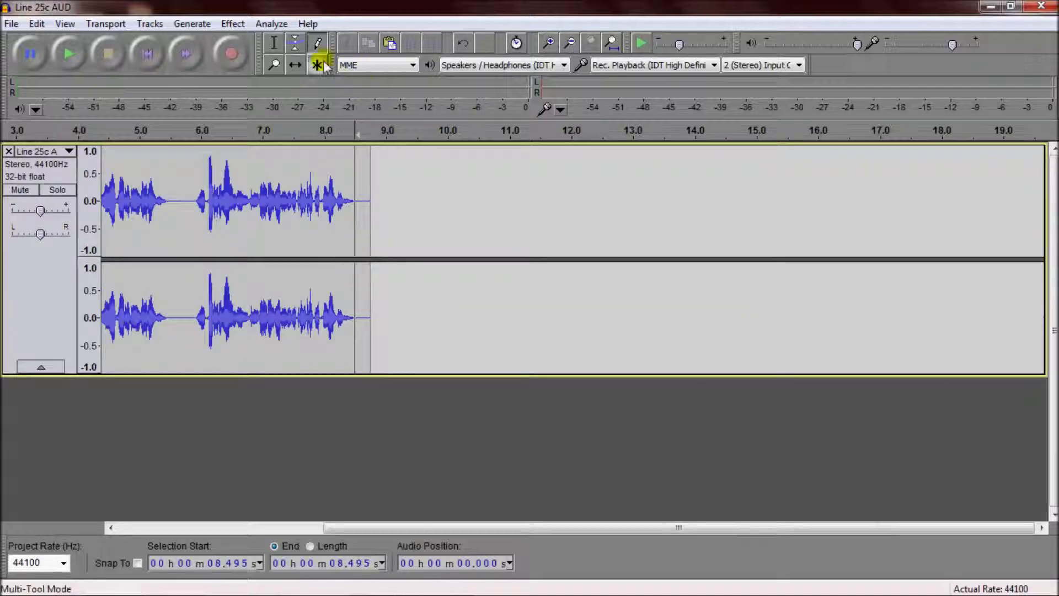
- Play the Line 25c AUD clip from 5.78 s, then jump back to its start
{"action": "left_click", "coordinate": [275, 43]}
{"action": "left_click", "coordinate": [187, 193]}
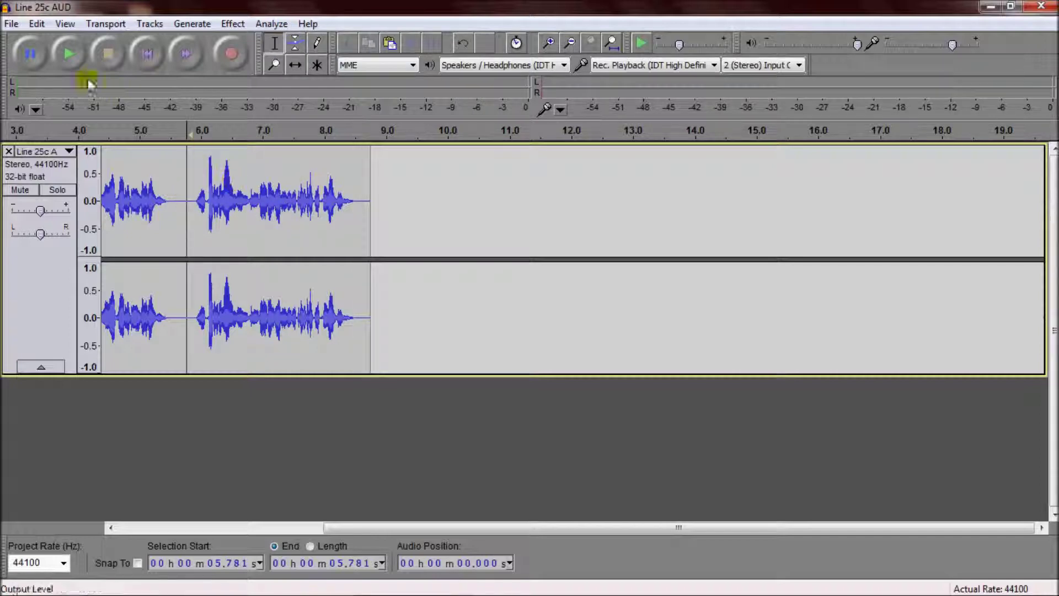
{"action": "left_click", "coordinate": [70, 55]}
{"action": "left_click", "coordinate": [157, 54]}
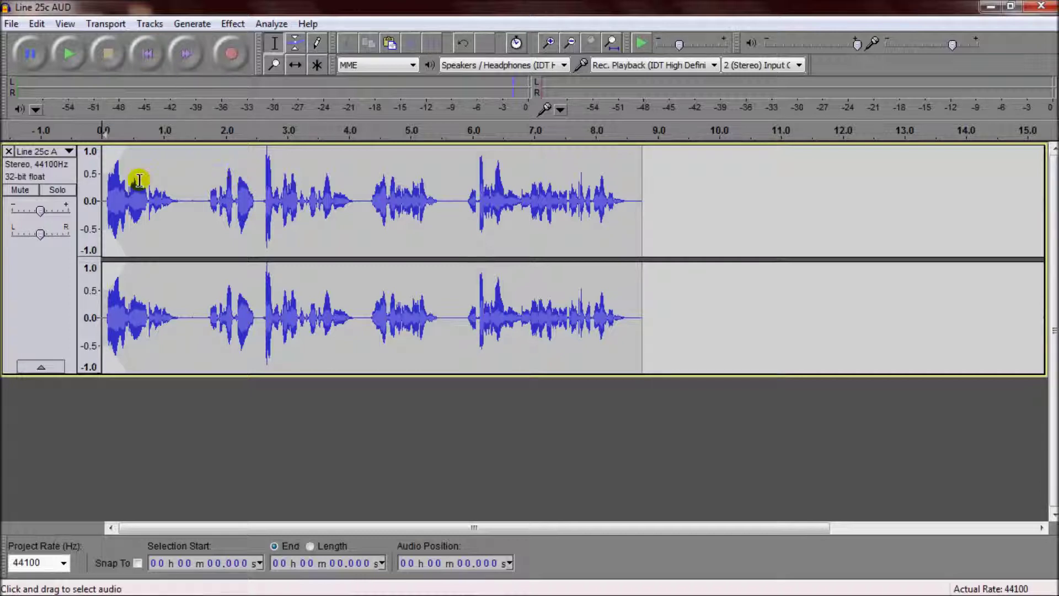
- Select the whole Line 25c AUD track and apply the GVerb effect to it
{"action": "left_click", "coordinate": [46, 177]}
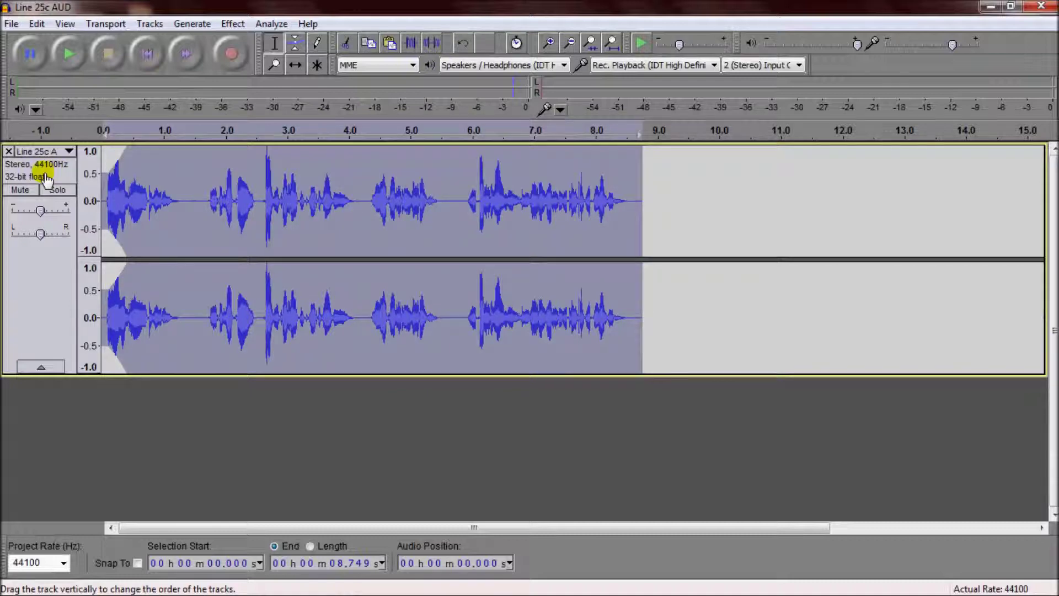
{"action": "left_click", "coordinate": [233, 23]}
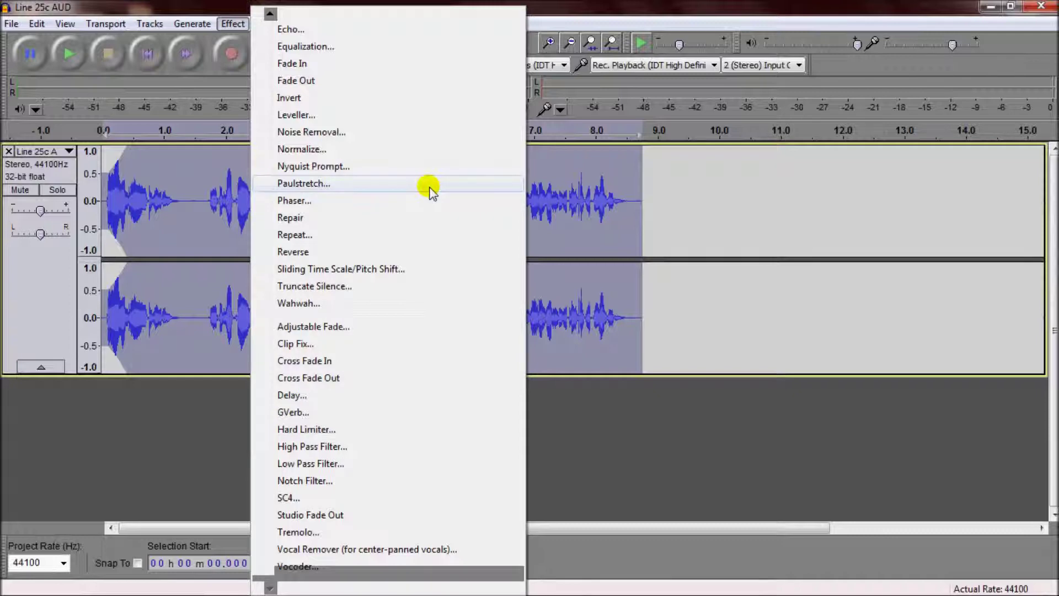
{"action": "left_click", "coordinate": [309, 413]}
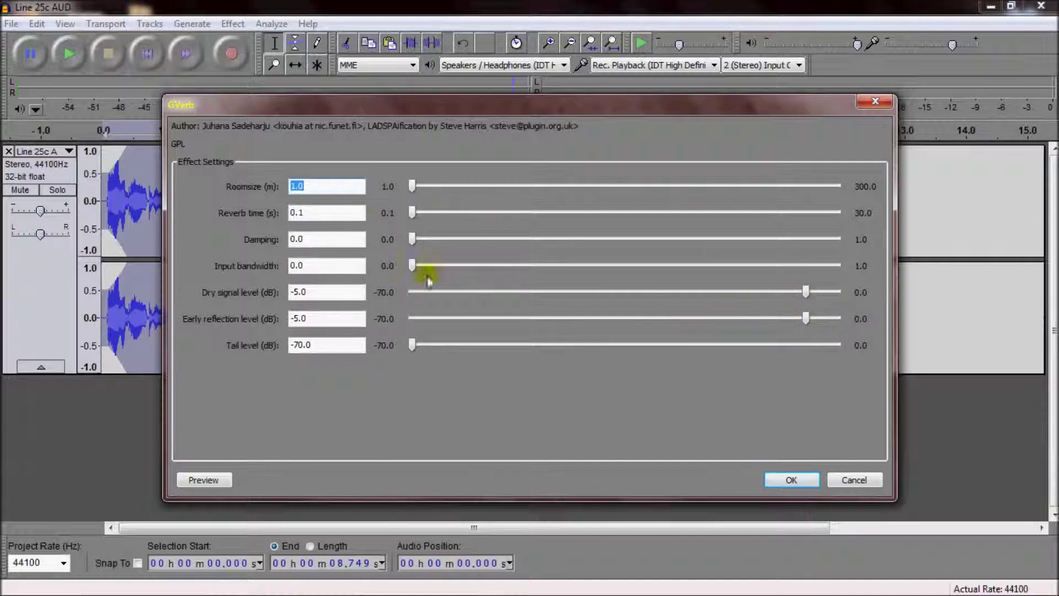
{"action": "left_click", "coordinate": [806, 480]}
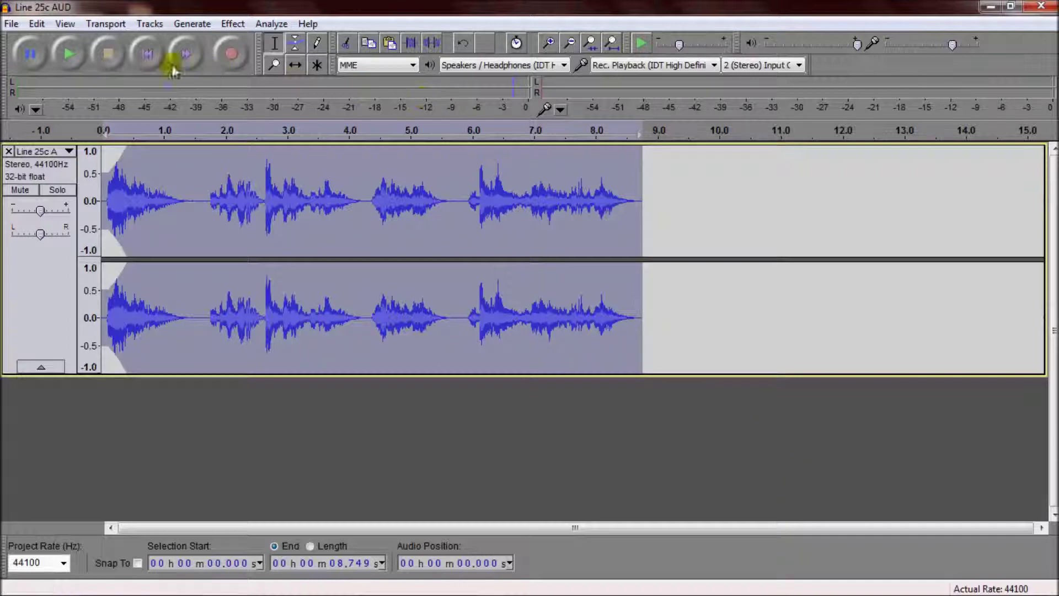
{"action": "left_click", "coordinate": [146, 56]}
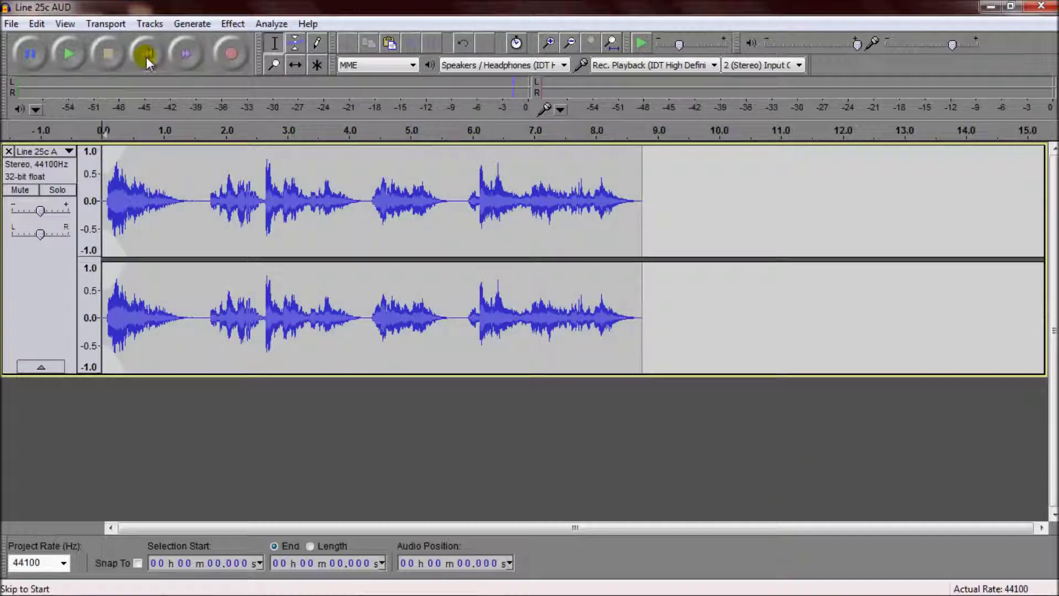
{"action": "left_click", "coordinate": [72, 54]}
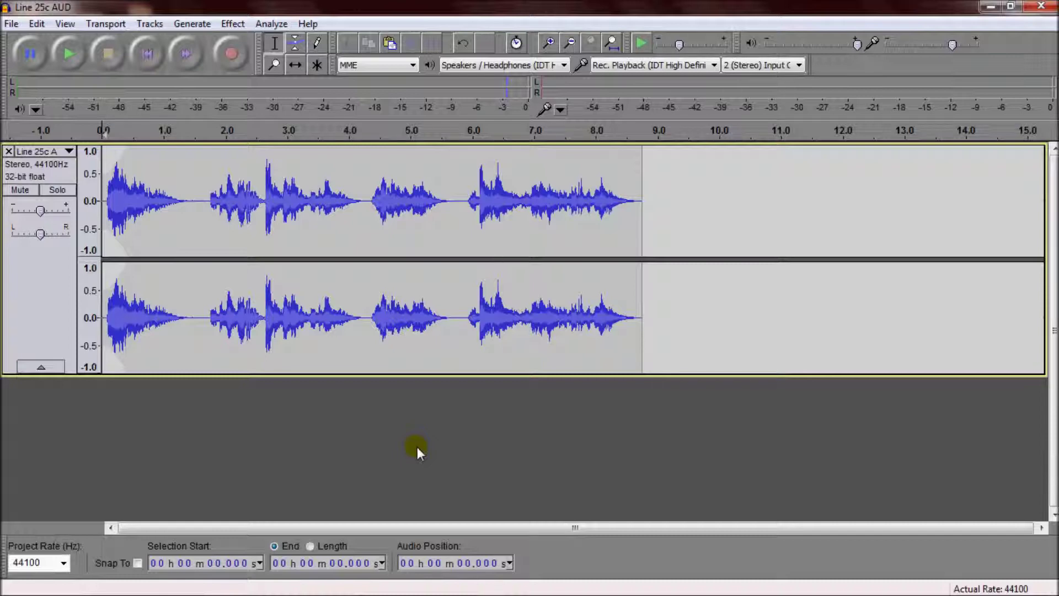
- Export the processed voice line as FinalProduct and accept the metadata
{"action": "left_click", "coordinate": [11, 24]}
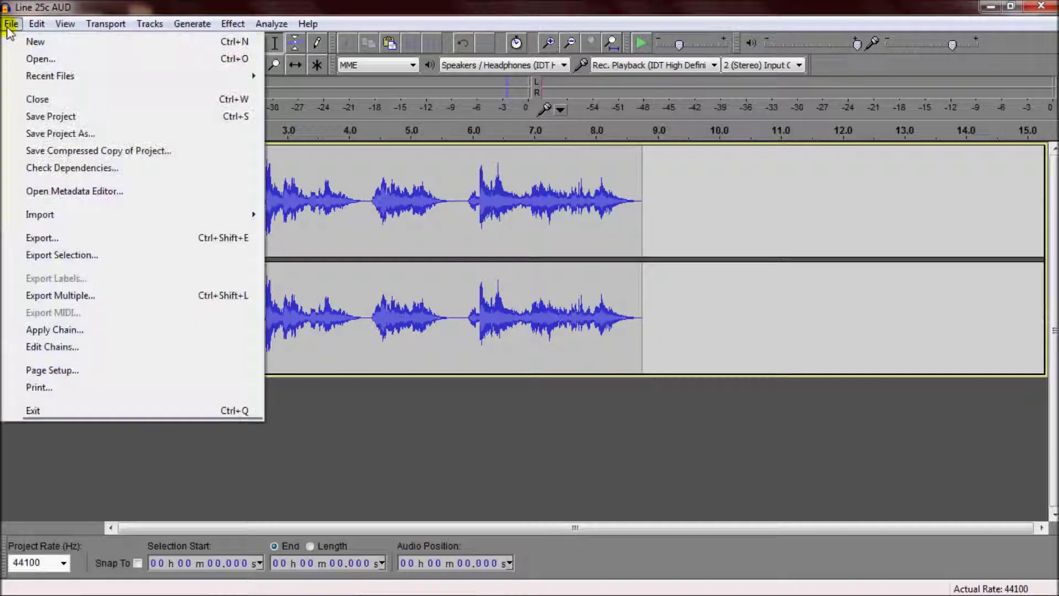
{"action": "left_click", "coordinate": [36, 239]}
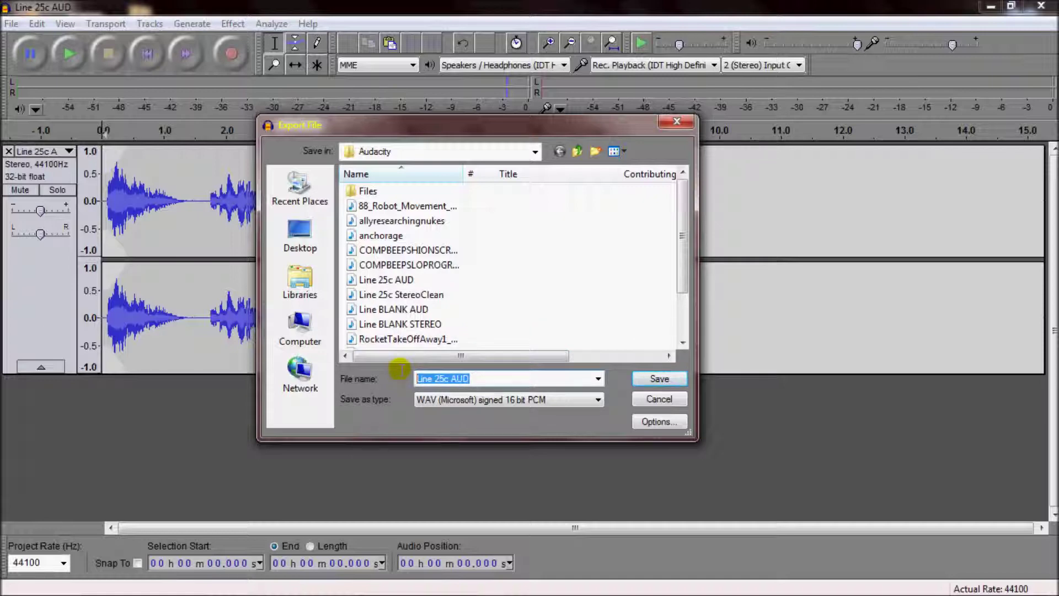
{"action": "type", "text": "Final"}
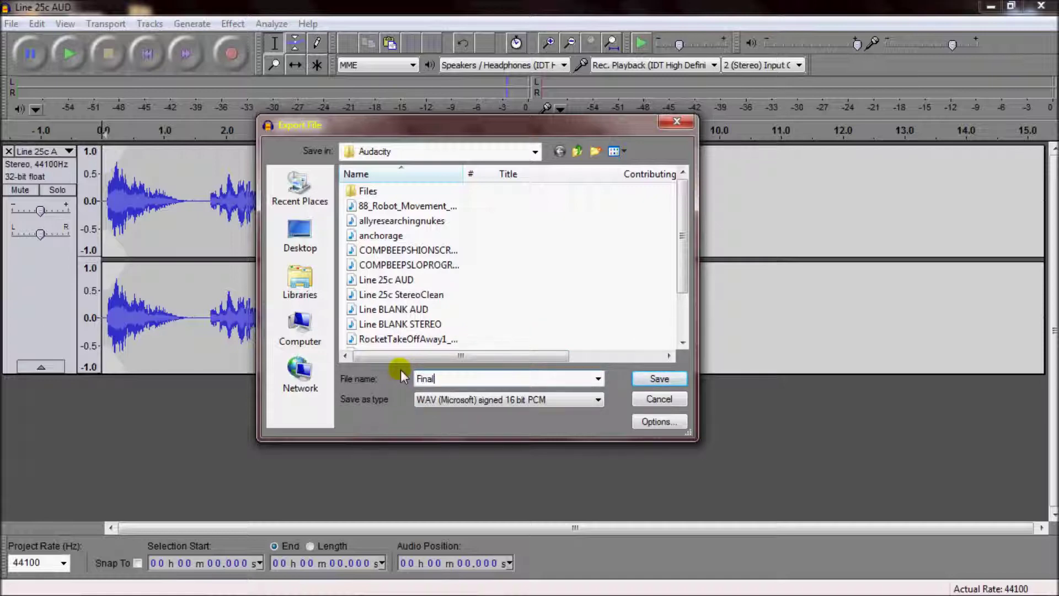
{"action": "type", "text": "Product"}
{"action": "key", "text": "Return"}
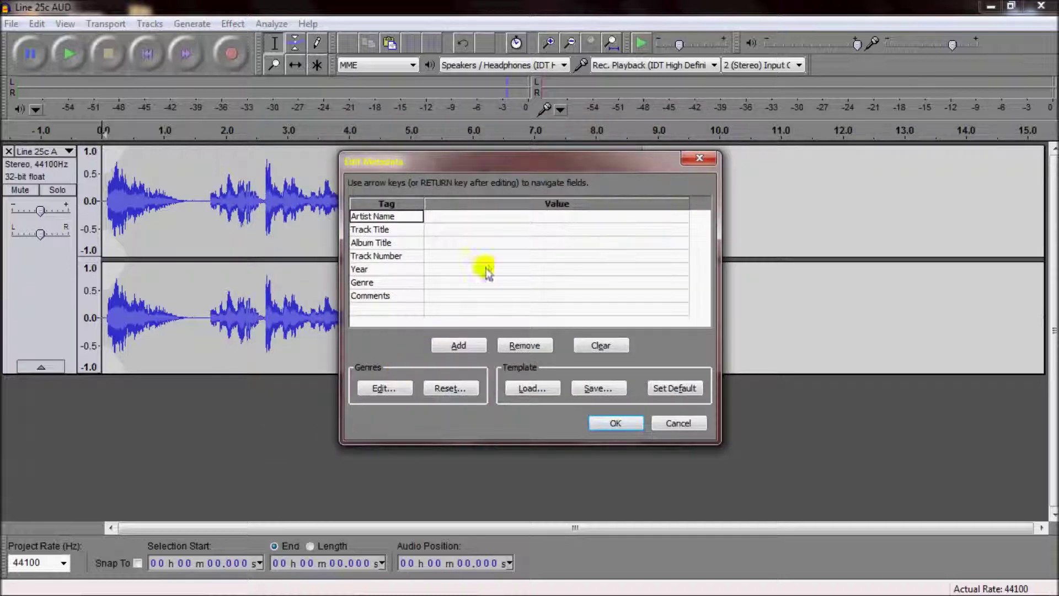
{"action": "left_click", "coordinate": [616, 423]}
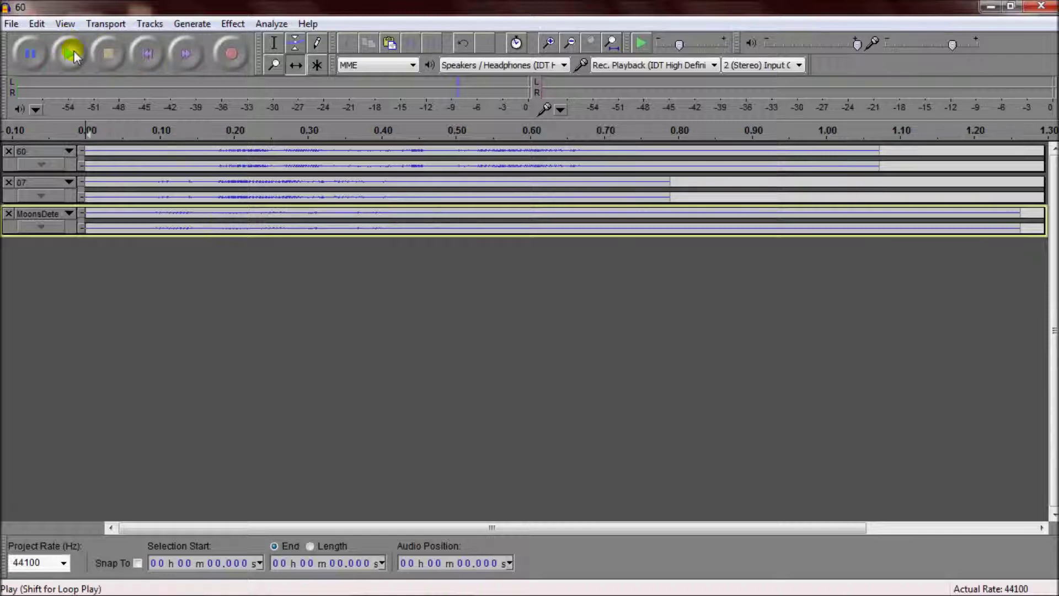
- Play the stacked 60, 07 and MoonsDete word tracks together
{"action": "left_click", "coordinate": [70, 55]}
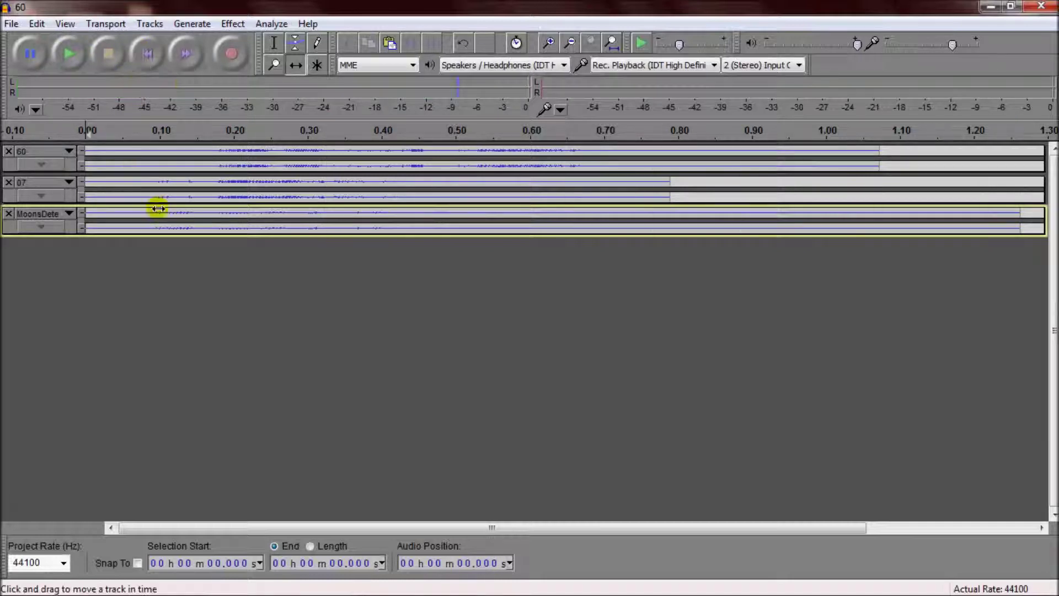
- Drag the 07 and MoonsDete clips later so they follow 60, then play them back
{"action": "left_click", "coordinate": [298, 67]}
{"action": "key", "text": "ctrl+3"}
{"action": "key", "text": "ctrl+3"}
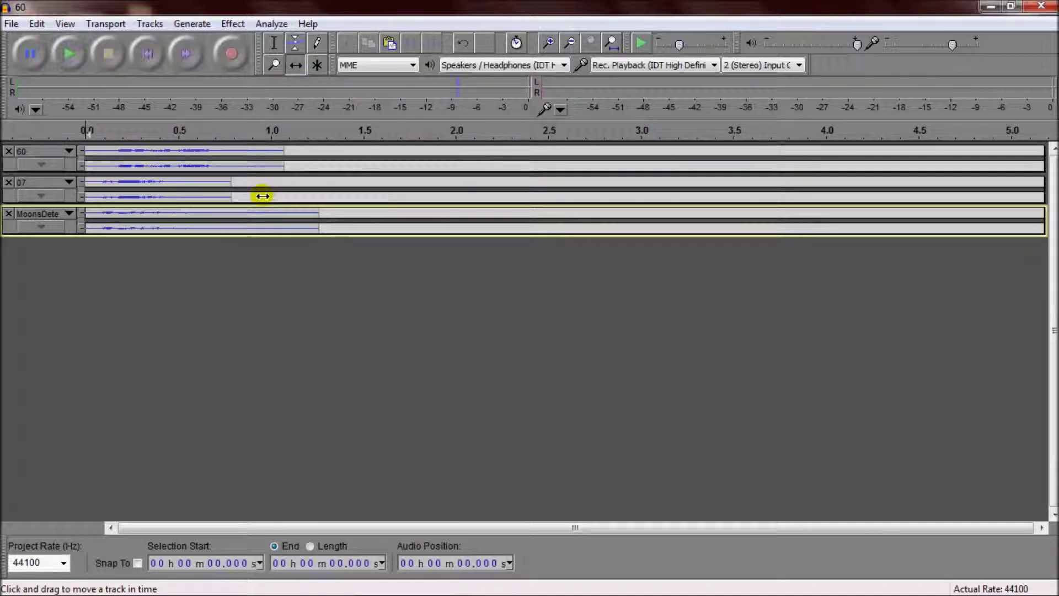
{"action": "left_click_drag", "start_coordinate": [158, 182], "coordinate": [356, 188]}
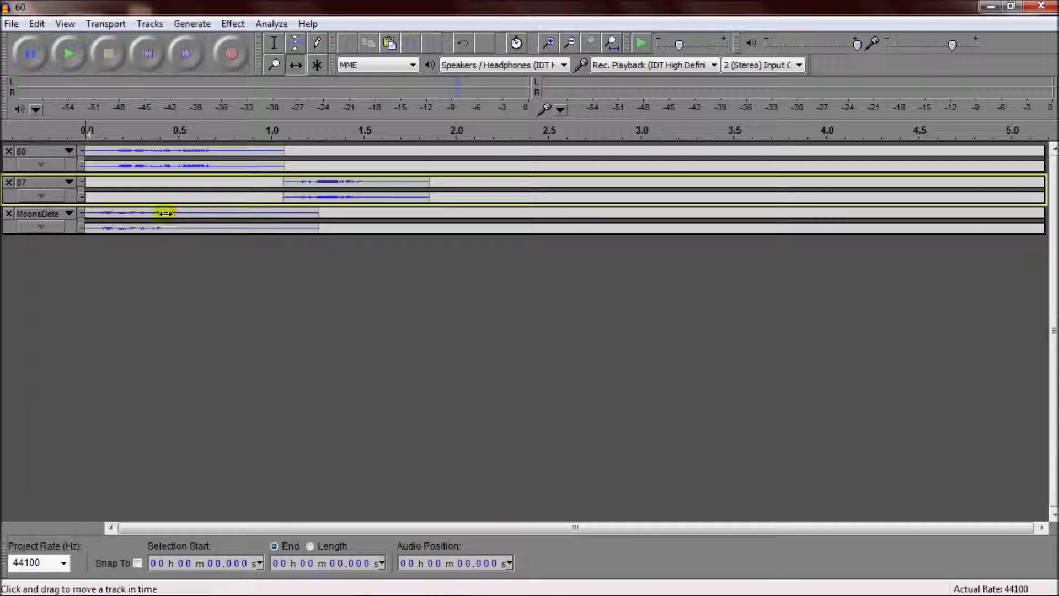
{"action": "left_click_drag", "start_coordinate": [165, 214], "coordinate": [497, 225]}
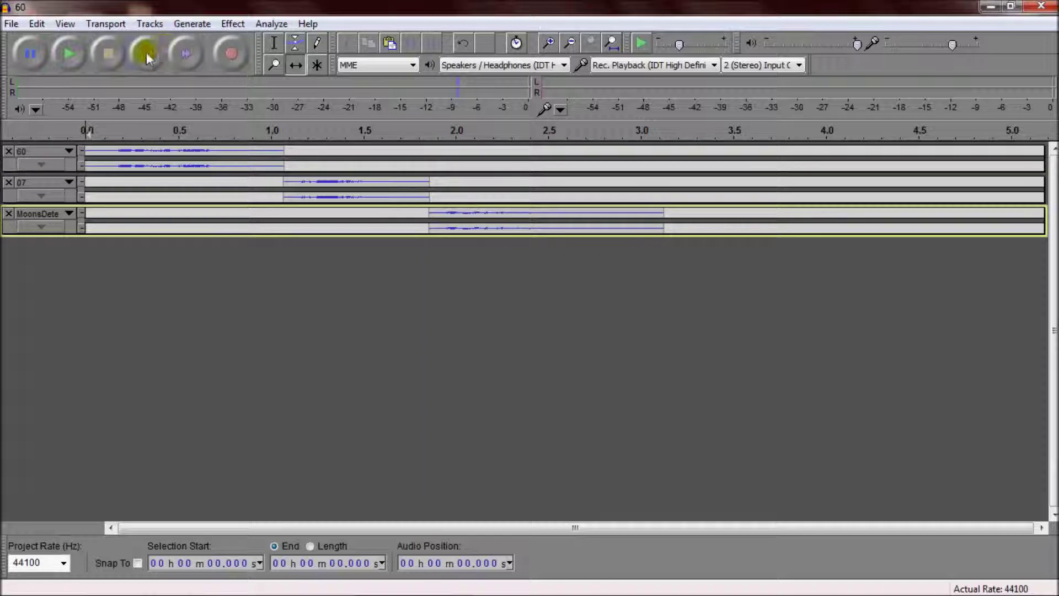
{"action": "left_click", "coordinate": [73, 57]}
- Fine-tune 07 to about 0.7 s and MoonsDete to about 1.24 s, replaying to check
{"action": "left_click_drag", "start_coordinate": [366, 180], "coordinate": [285, 182]}
{"action": "left_click_drag", "start_coordinate": [502, 217], "coordinate": [373, 215]}
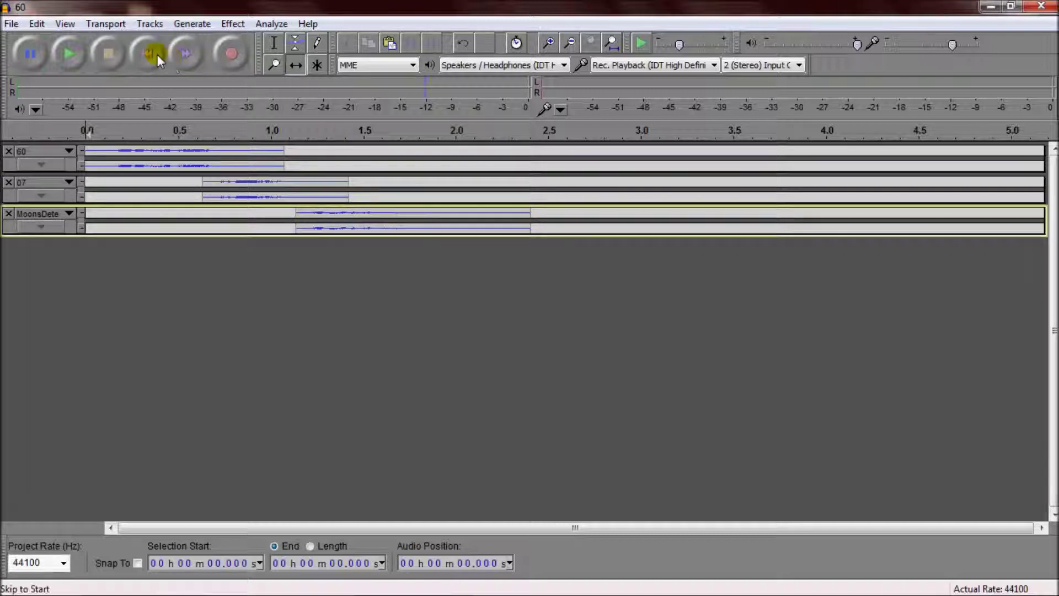
{"action": "left_click", "coordinate": [67, 54]}
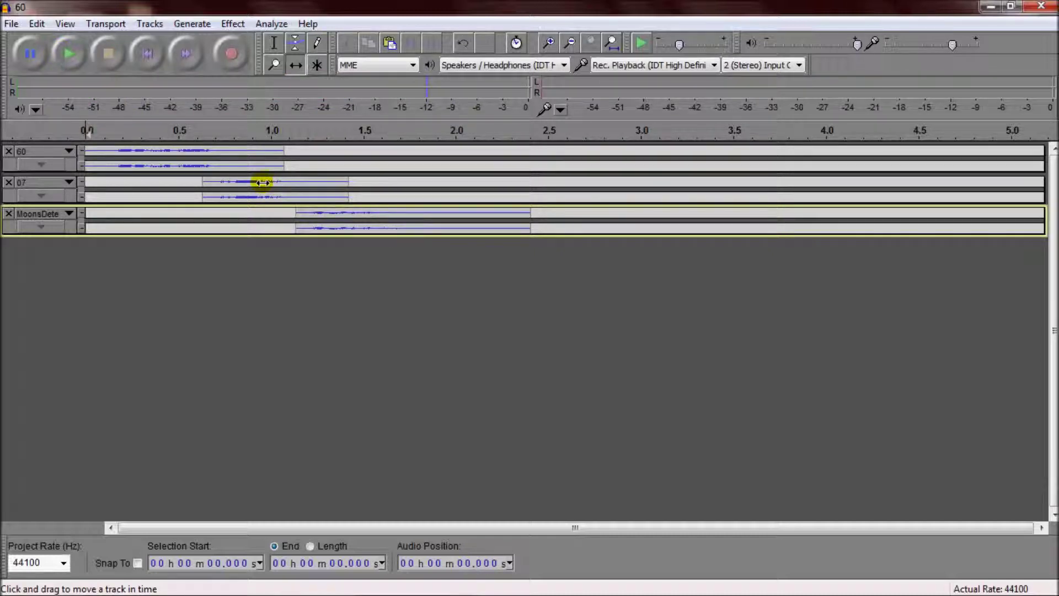
{"action": "left_click_drag", "start_coordinate": [262, 182], "coordinate": [275, 183]}
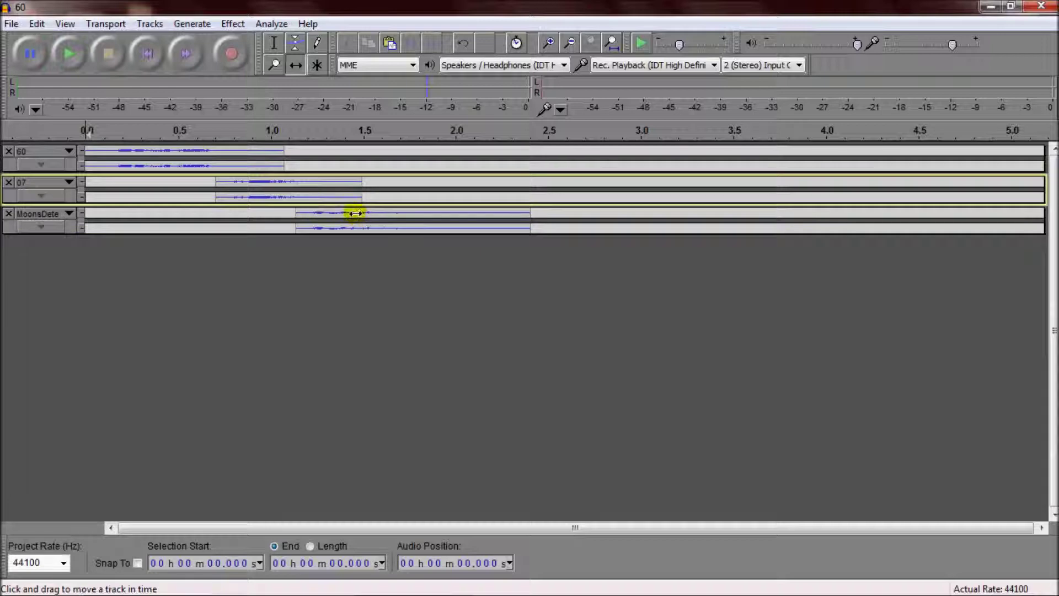
{"action": "left_click_drag", "start_coordinate": [355, 213], "coordinate": [373, 213]}
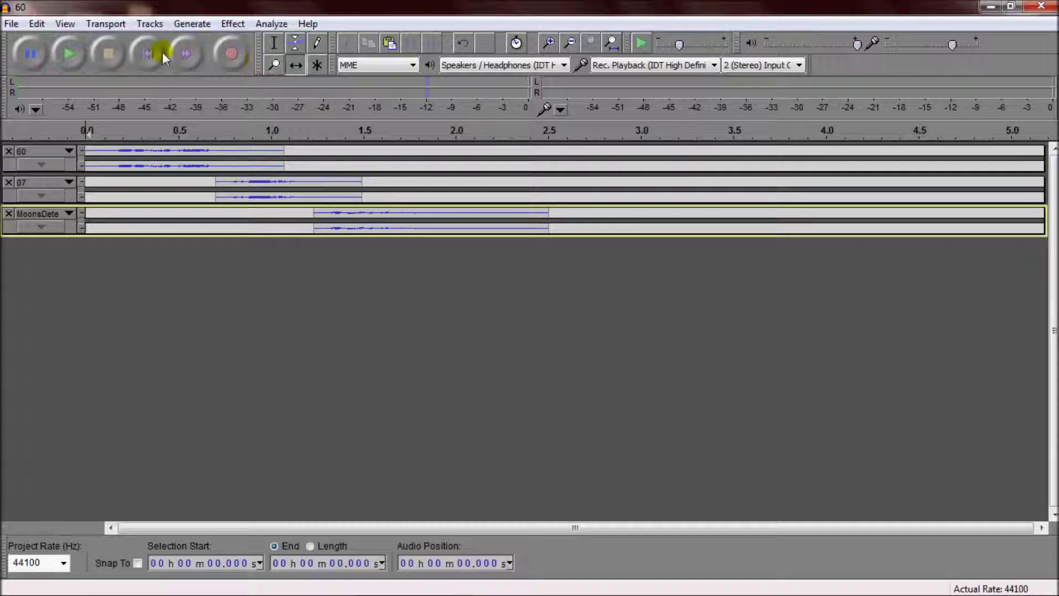
{"action": "left_click", "coordinate": [76, 53]}
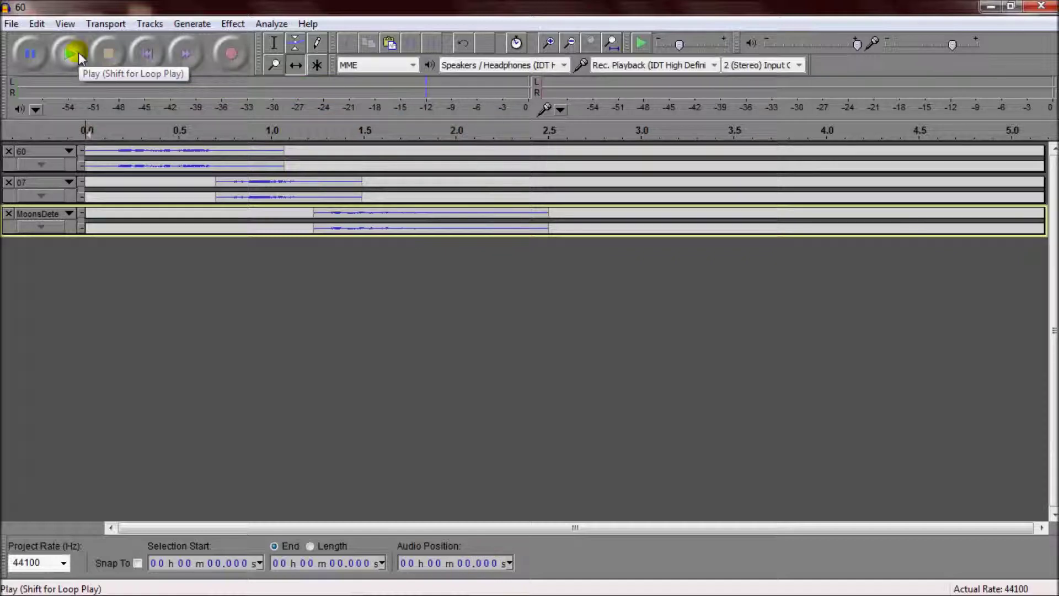
{"action": "left_click", "coordinate": [12, 24]}
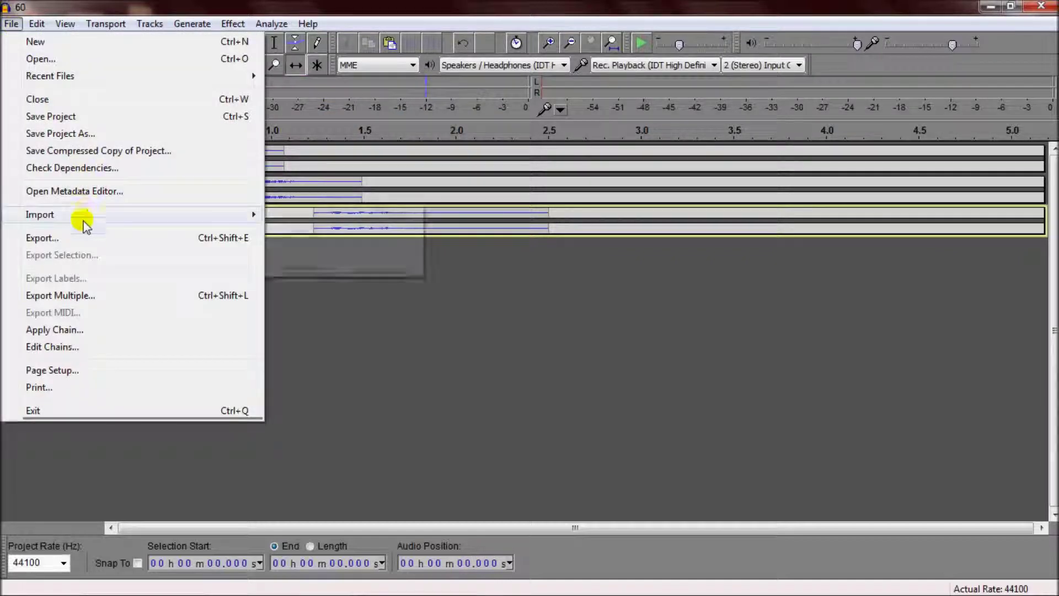
- Export the arranged mix as the WAV file 67Moons and accept the metadata
{"action": "left_click", "coordinate": [77, 238]}
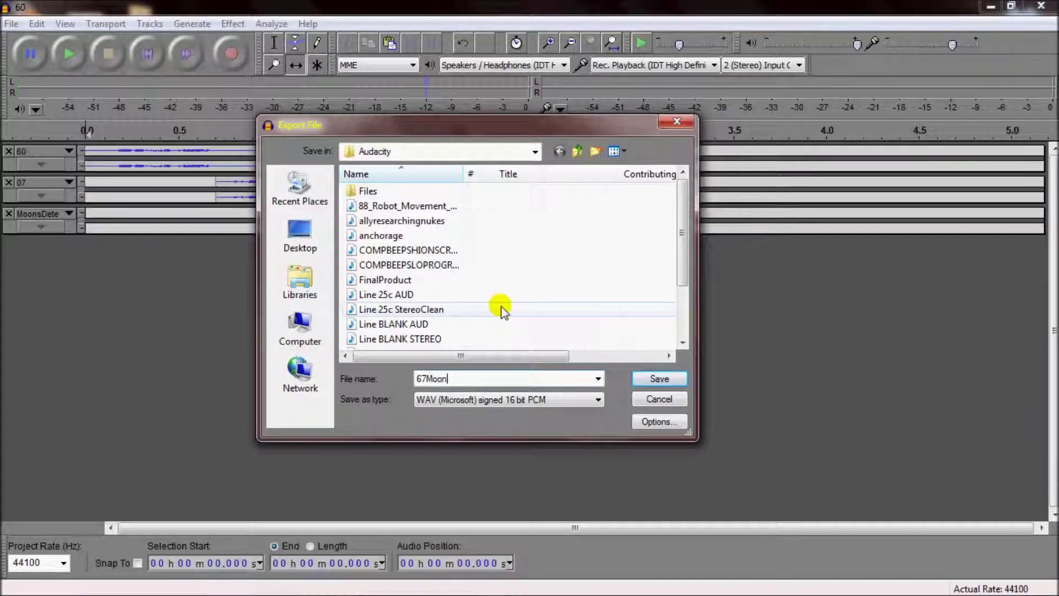
{"action": "key", "text": "Return"}
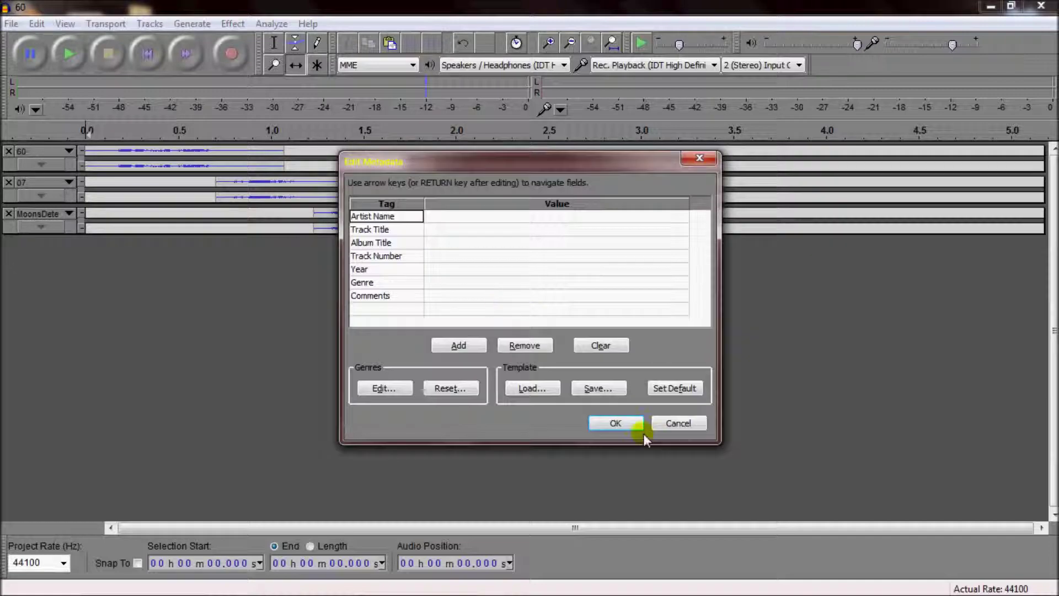
{"action": "left_click", "coordinate": [616, 423]}
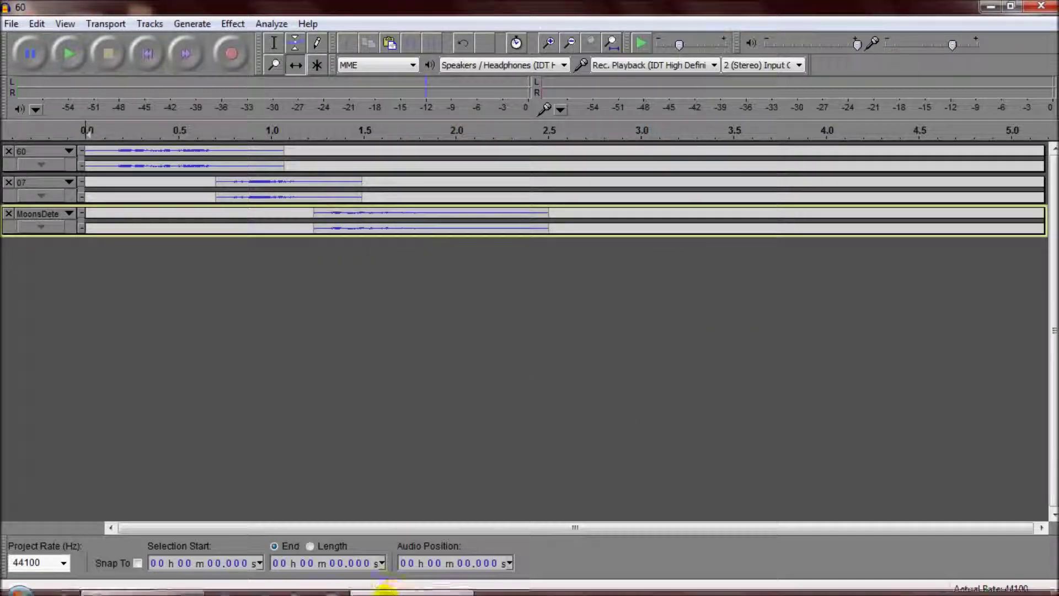
- In Explorer, open the Audacity folder under Documents > Show - TATUM
{"action": "left_click", "coordinate": [119, 585]}
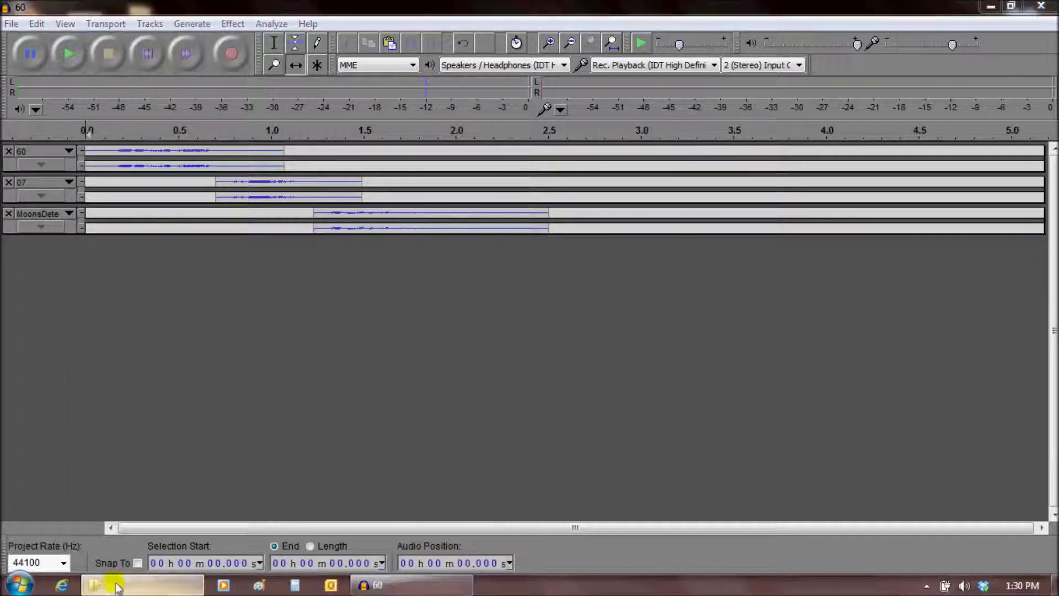
{"action": "left_click", "coordinate": [71, 245]}
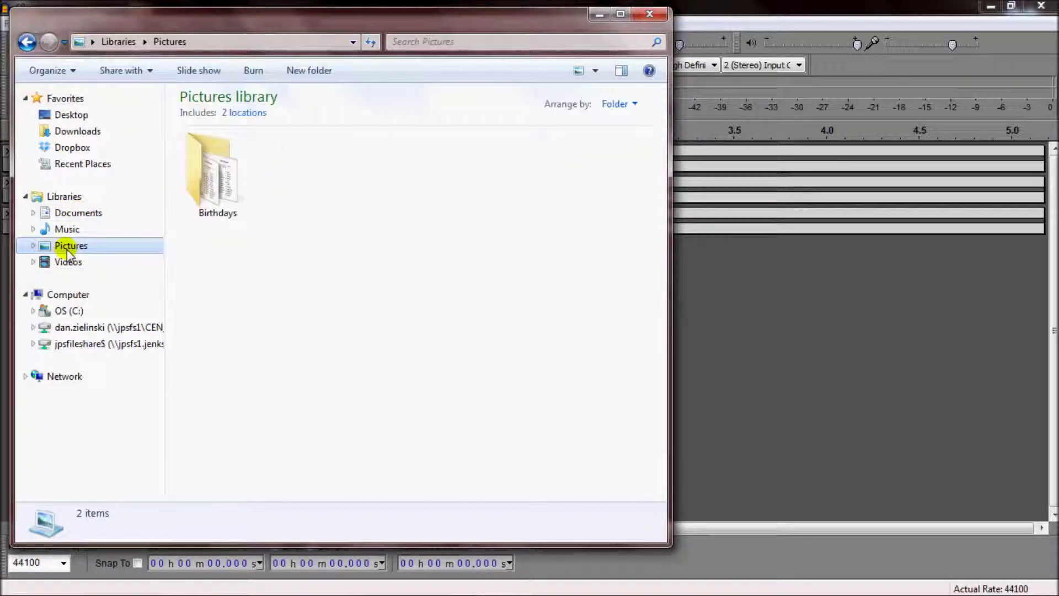
{"action": "left_click", "coordinate": [68, 230]}
{"action": "left_click", "coordinate": [71, 213]}
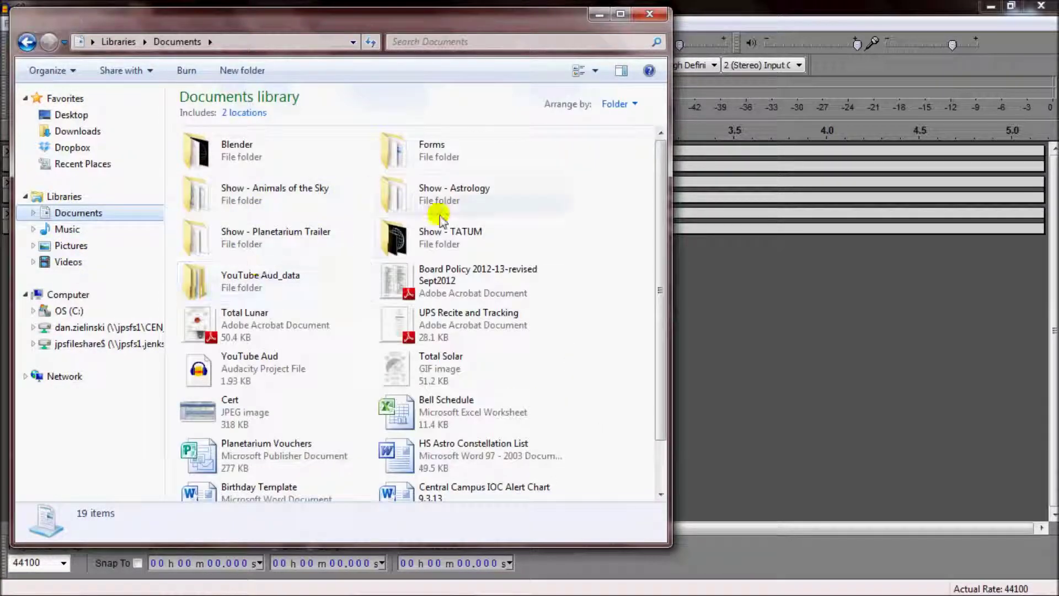
{"action": "double_click", "coordinate": [433, 232]}
{"action": "double_click", "coordinate": [201, 149]}
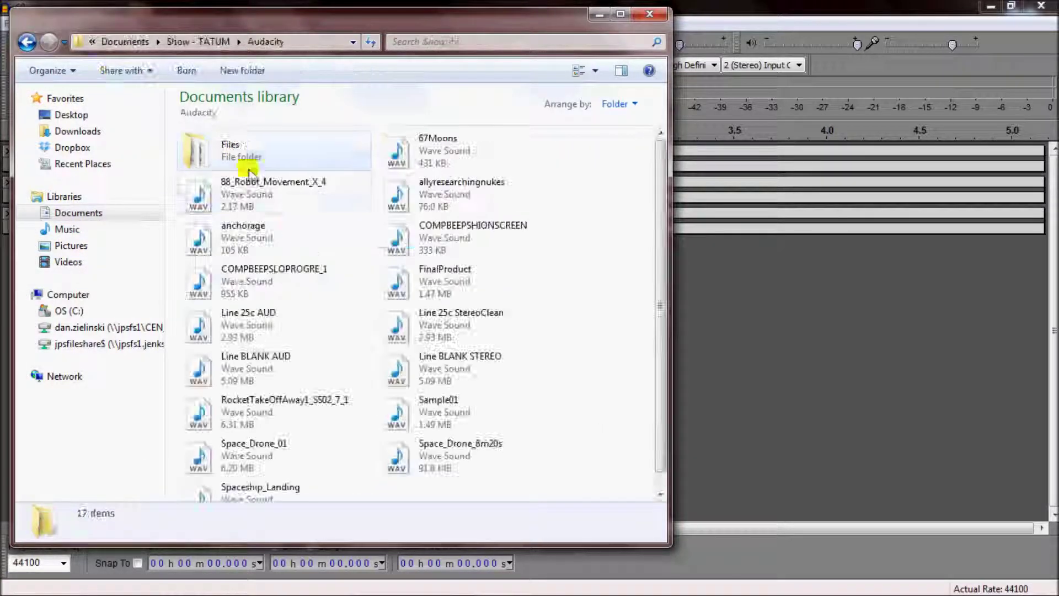
- Play the exported 67Moons file from that folder
{"action": "scroll", "coordinate": [336, 272], "scroll_direction": "down", "scroll_amount": 1}
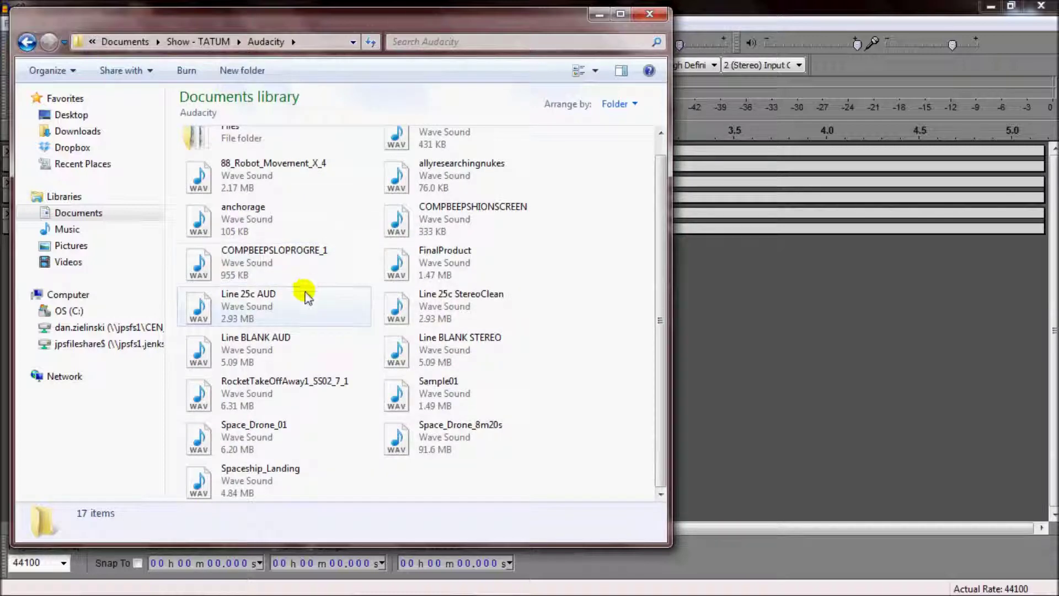
{"action": "scroll", "coordinate": [314, 256], "scroll_direction": "up", "scroll_amount": 1}
{"action": "left_click", "coordinate": [430, 152]}
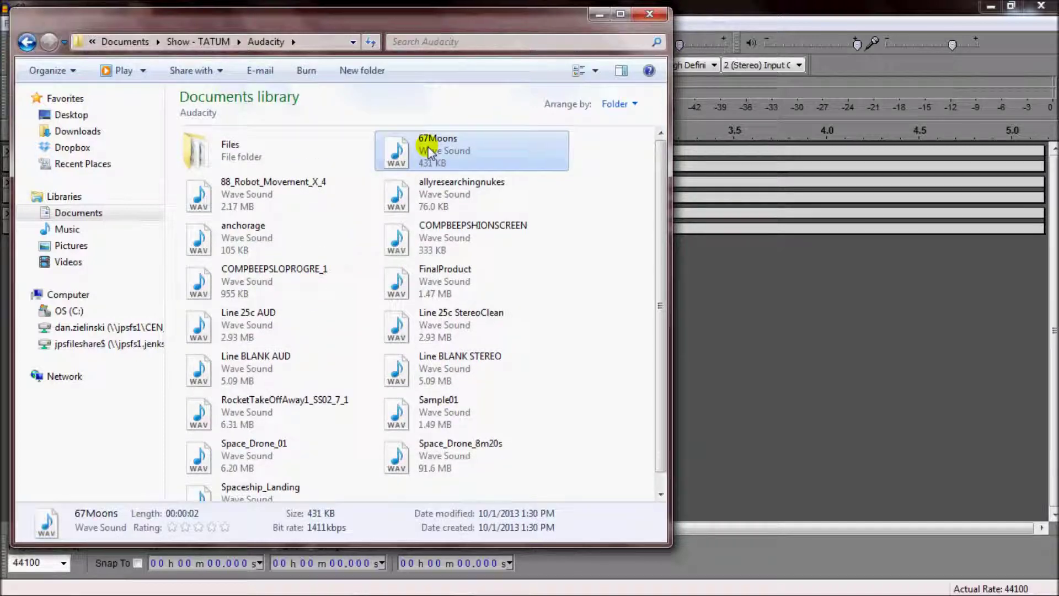
{"action": "double_click", "coordinate": [429, 151]}
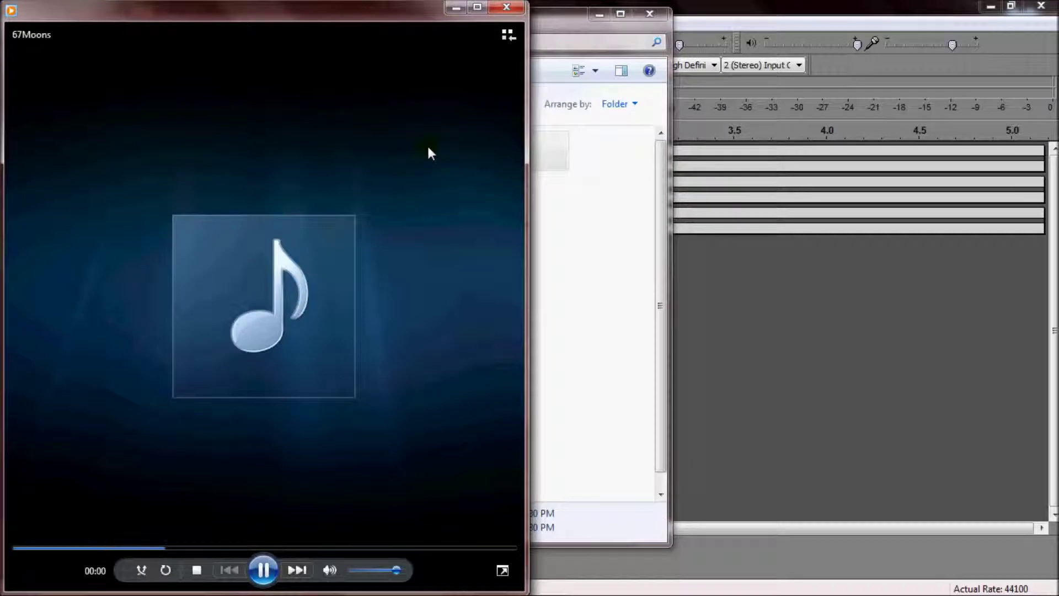